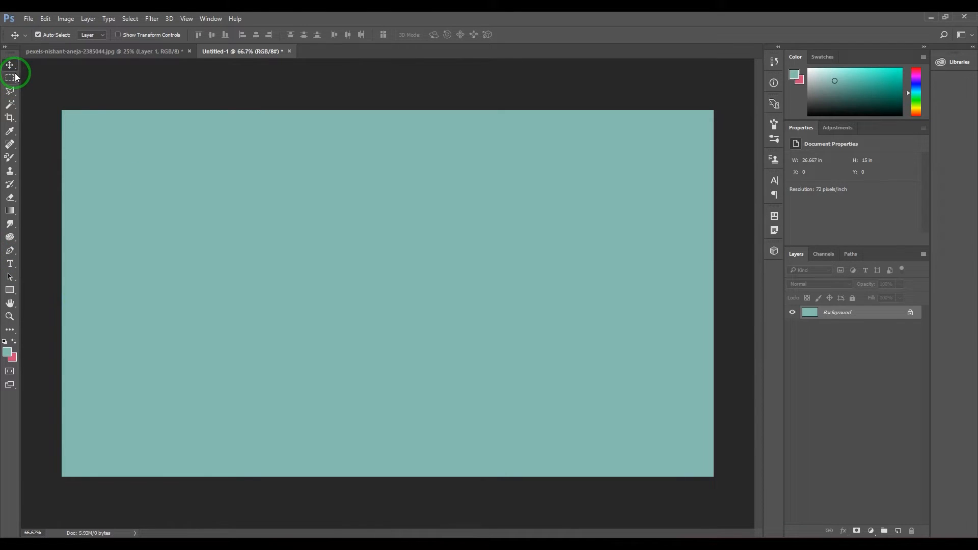
Draw a closed freeform shape with the Pen tool, mixing straight and curved segments, and delete its layer
{"action": "left_click", "coordinate": [12, 253]}
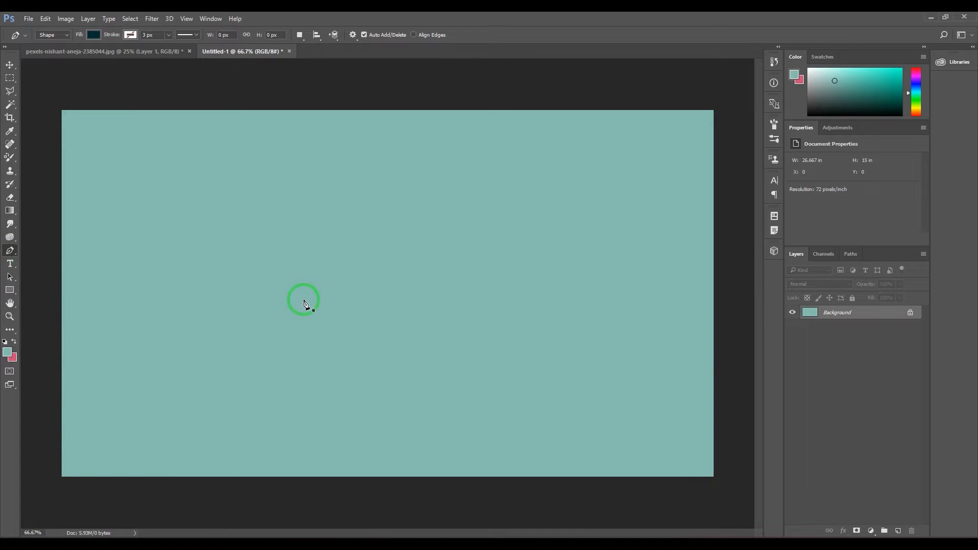
{"action": "left_click", "coordinate": [203, 210]}
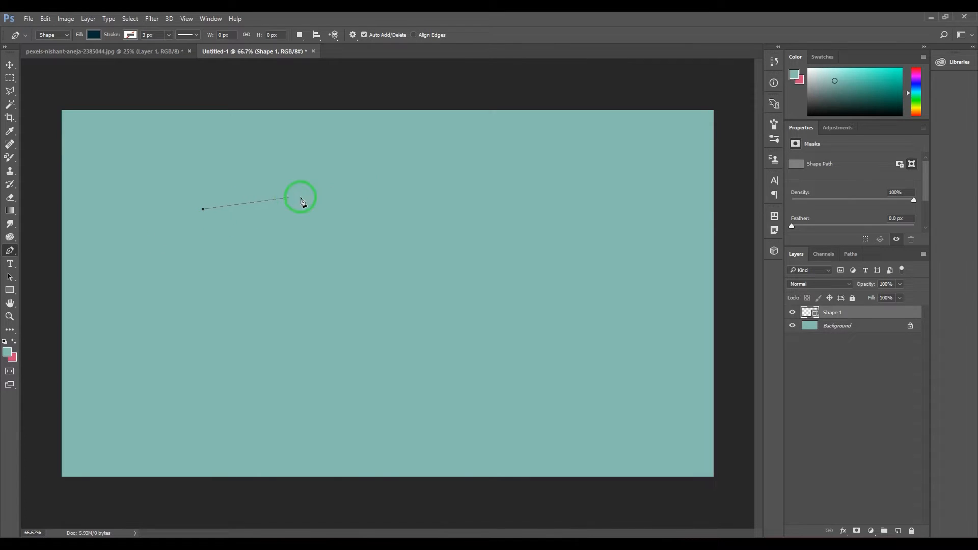
{"action": "left_click", "coordinate": [463, 172]}
{"action": "left_click_drag", "start_coordinate": [541, 294], "coordinate": [491, 415]}
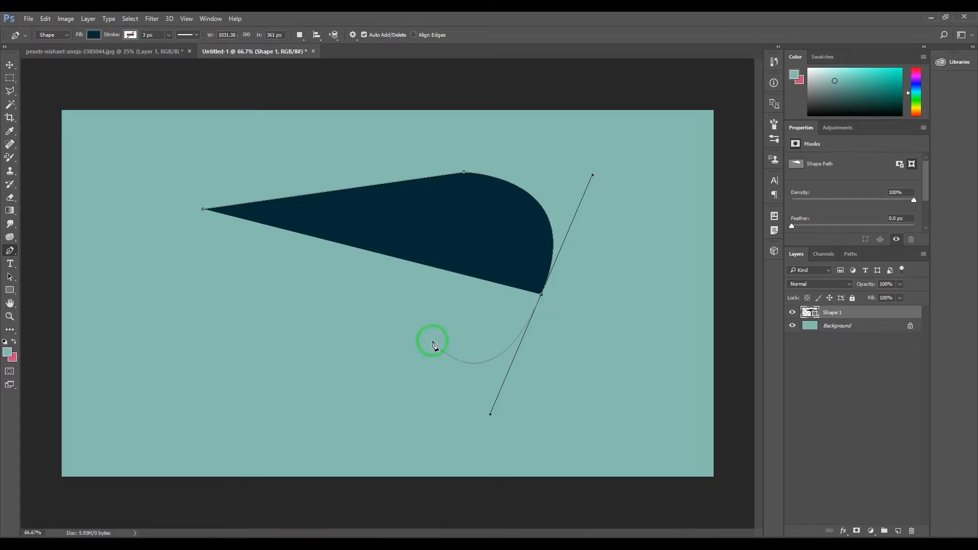
{"action": "left_click_drag", "start_coordinate": [337, 305], "coordinate": [308, 411]}
{"action": "left_click", "coordinate": [308, 410]}
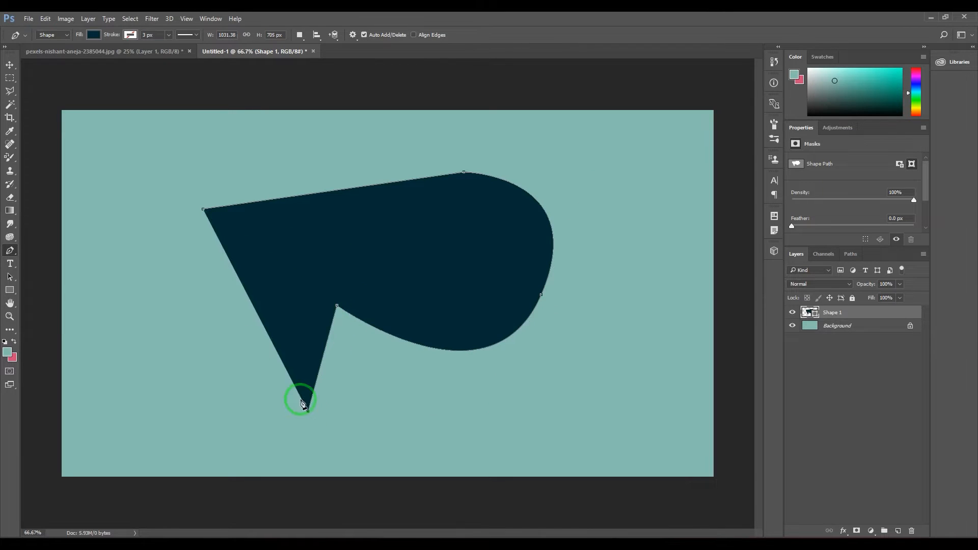
{"action": "left_click_drag", "start_coordinate": [237, 302], "coordinate": [157, 392]}
{"action": "left_click", "coordinate": [155, 397]}
{"action": "left_click", "coordinate": [149, 269]}
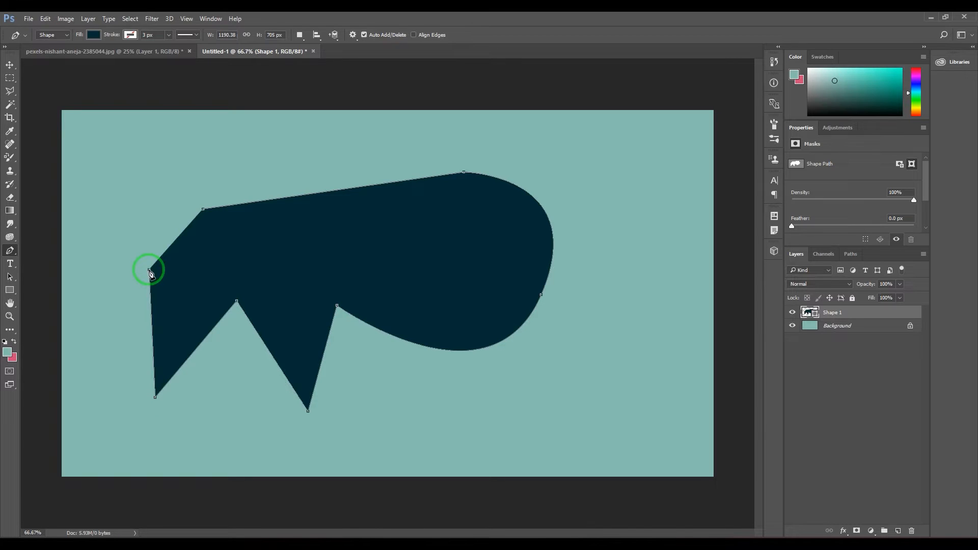
{"action": "left_click_drag", "start_coordinate": [113, 164], "coordinate": [165, 123]}
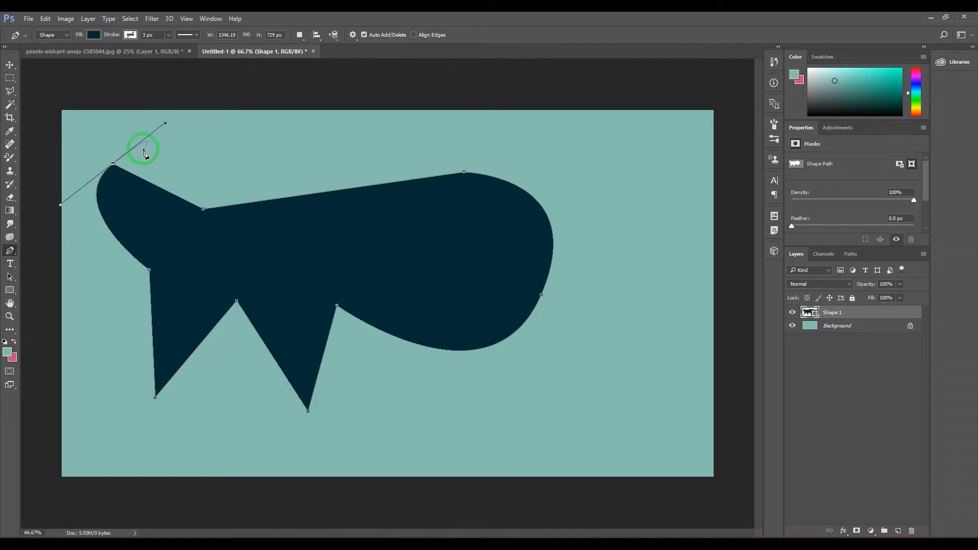
{"action": "left_click", "coordinate": [203, 209]}
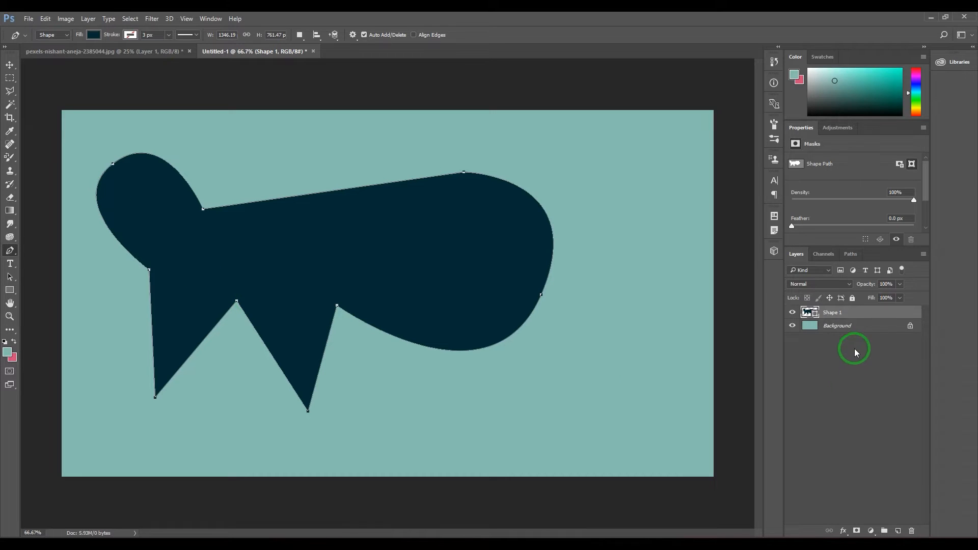
{"action": "left_click_drag", "start_coordinate": [862, 315], "coordinate": [912, 531]}
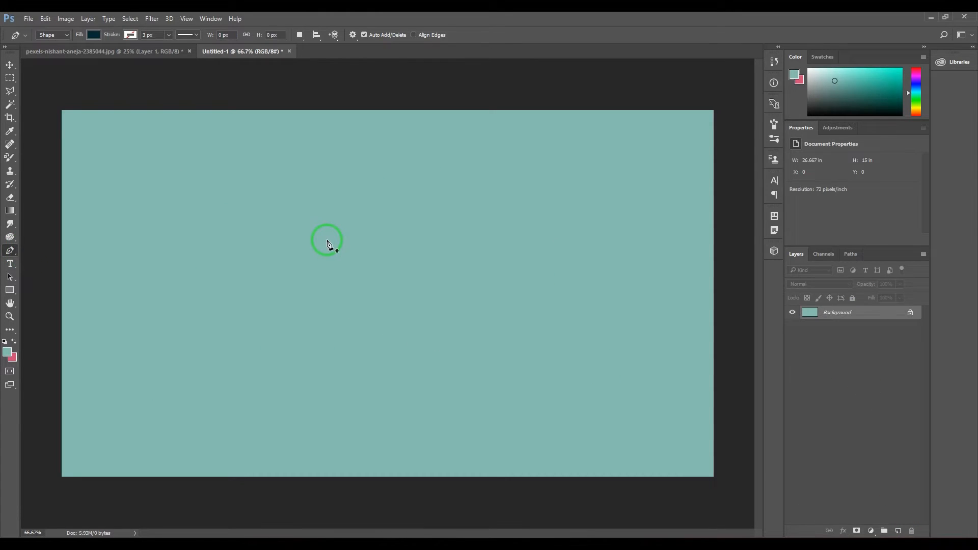
Start a flower shape above the canvas centre with the Pen tool, drawing the curved top and upper-right petals
{"action": "left_click", "coordinate": [365, 235]}
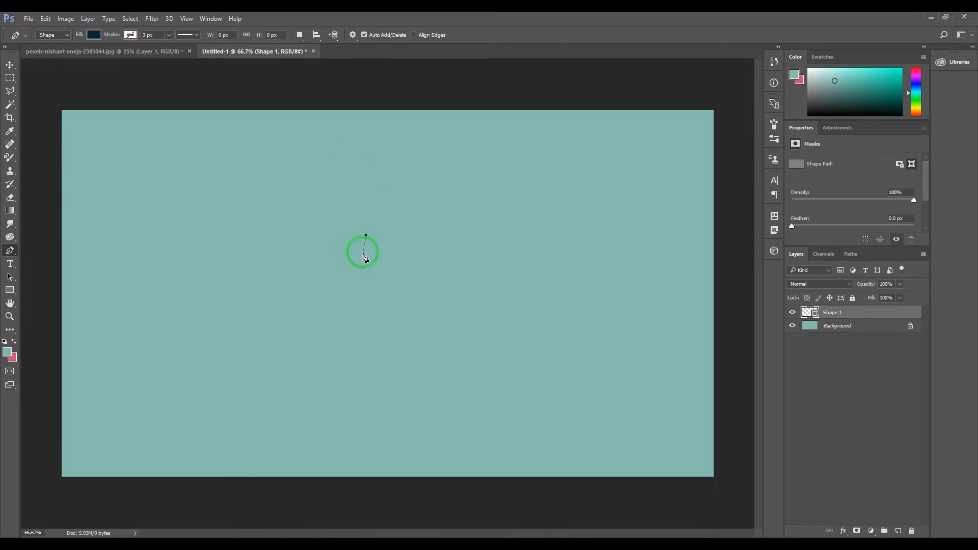
{"action": "left_click_drag", "start_coordinate": [367, 161], "coordinate": [416, 152]}
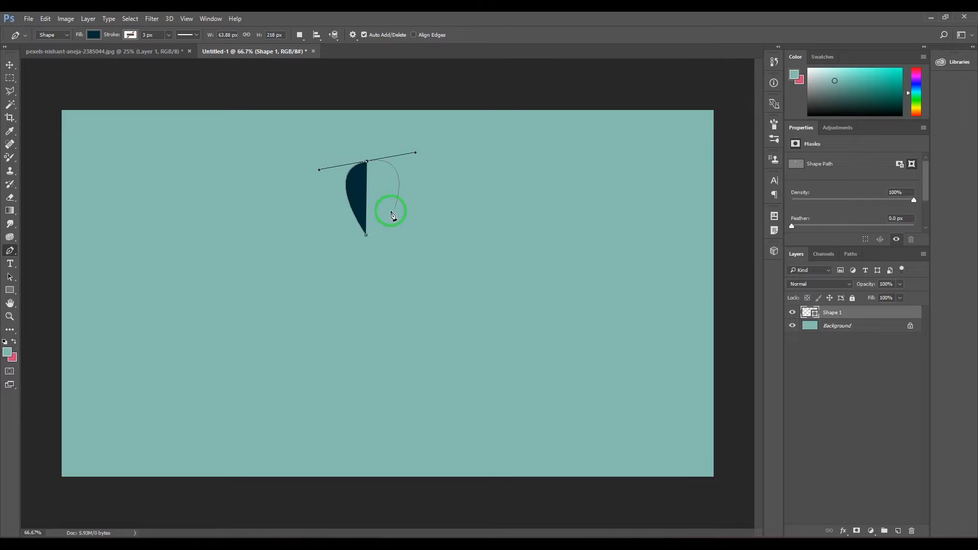
{"action": "left_click", "coordinate": [375, 235]}
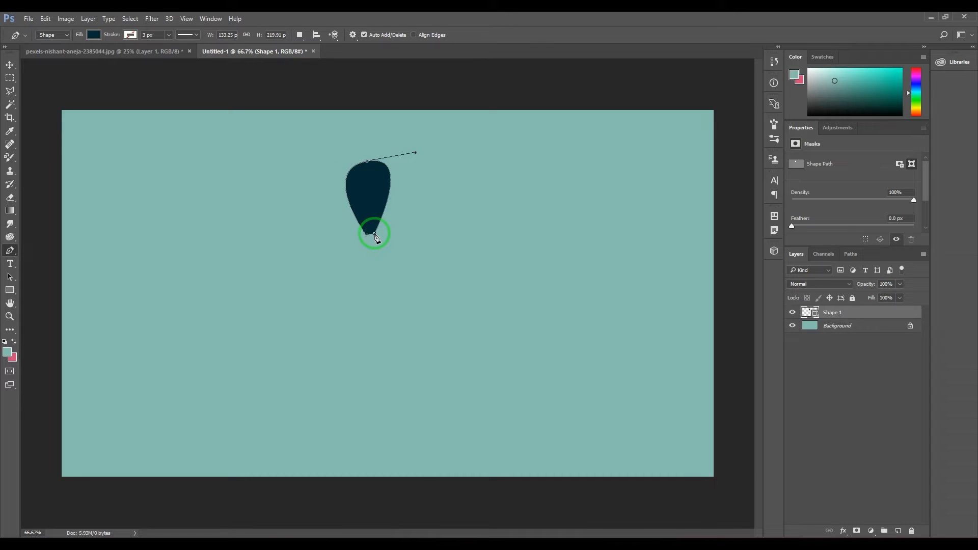
{"action": "left_click", "coordinate": [375, 234]}
{"action": "left_click_drag", "start_coordinate": [437, 202], "coordinate": [460, 222]}
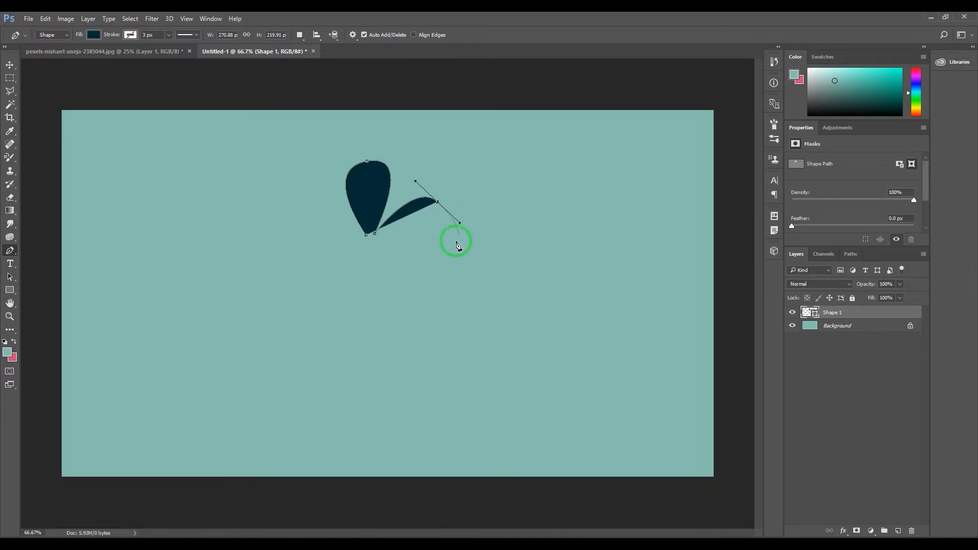
{"action": "left_click", "coordinate": [380, 241]}
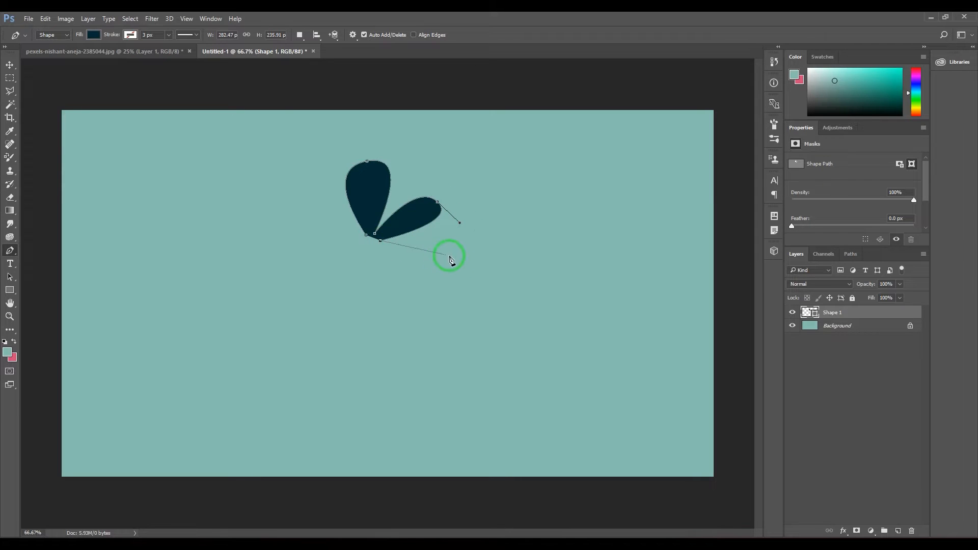
Draw the flower's right, lower-right, lower-left and left petals and close the path at its starting point
{"action": "left_click_drag", "start_coordinate": [444, 258], "coordinate": [382, 319]}
{"action": "left_click", "coordinate": [380, 247]}
{"action": "left_click_drag", "start_coordinate": [373, 250], "coordinate": [309, 310]}
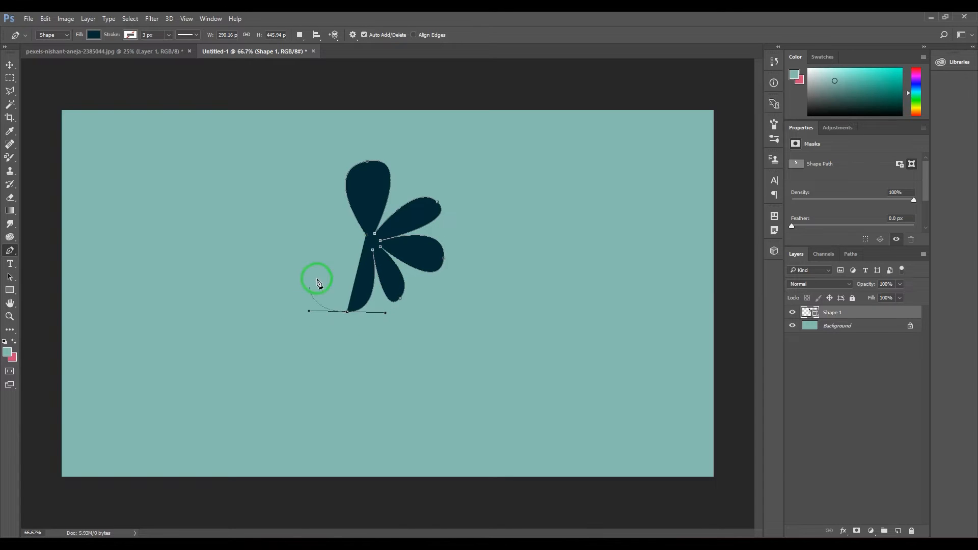
{"action": "left_click", "coordinate": [363, 248]}
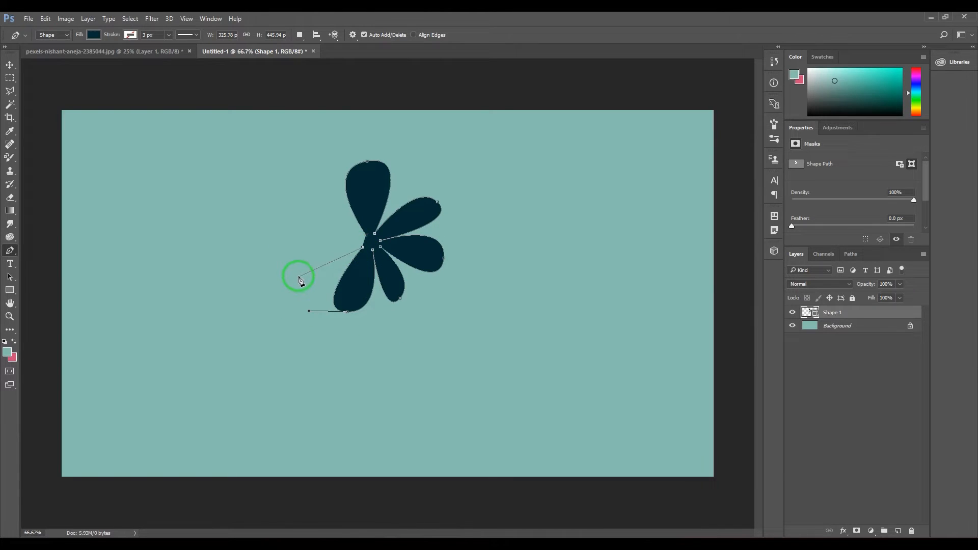
{"action": "left_click_drag", "start_coordinate": [294, 253], "coordinate": [278, 212]}
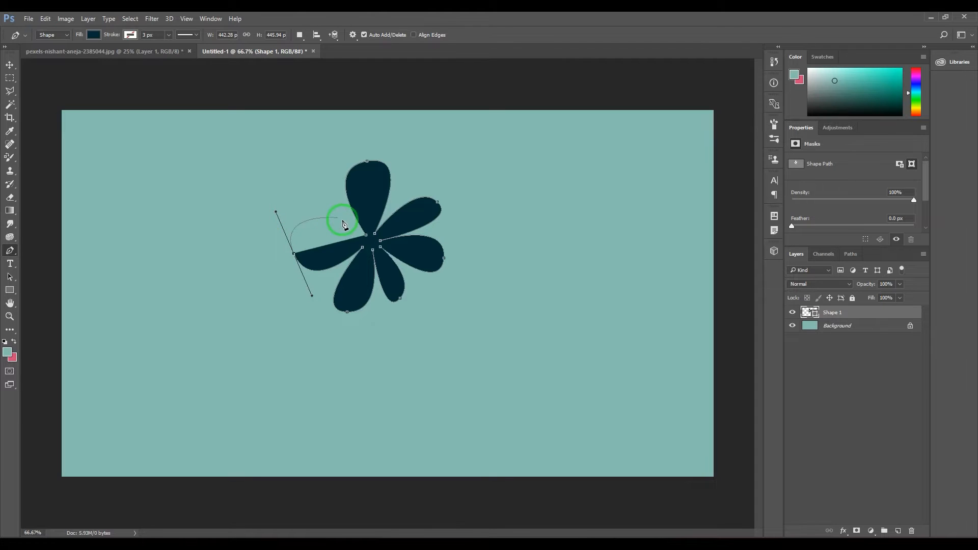
{"action": "left_click", "coordinate": [363, 248]}
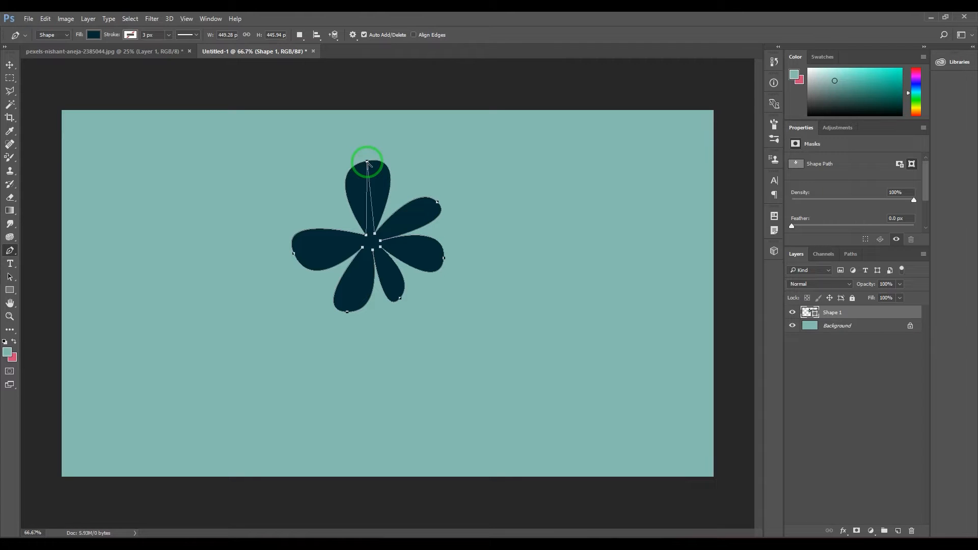
Convert the smooth anchor points at all six petal tips to corner points, turning the petals into straight spikes
{"action": "left_click", "coordinate": [367, 162], "text": "alt"}
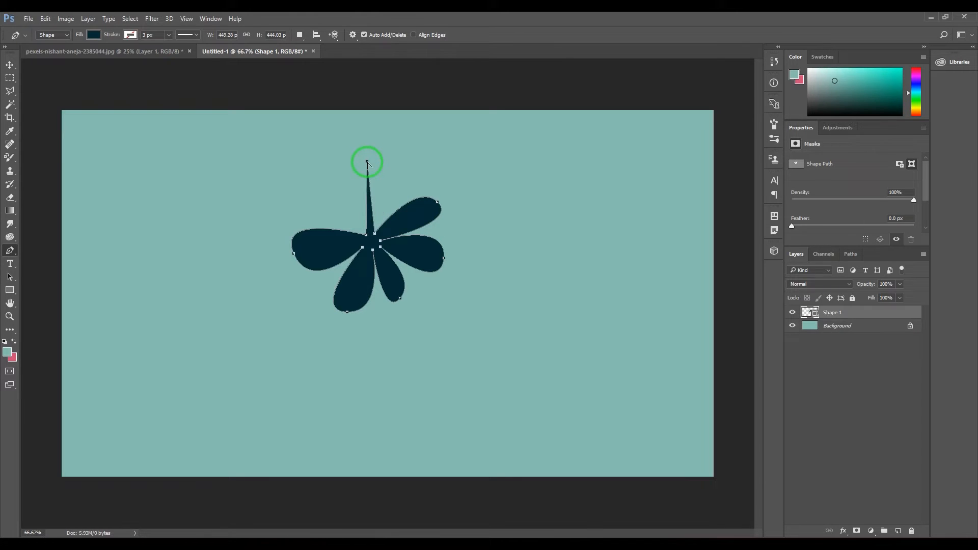
{"action": "left_click", "coordinate": [437, 203], "text": "alt"}
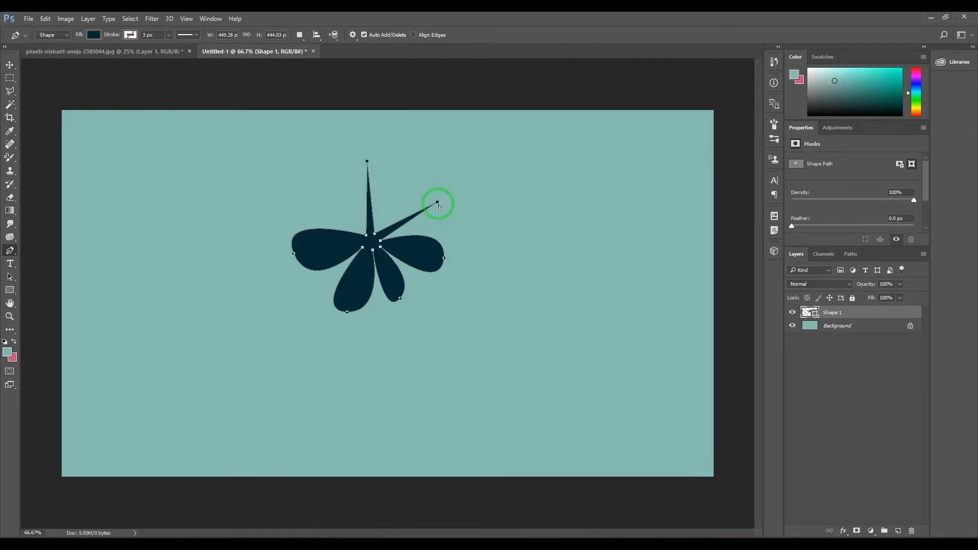
{"action": "left_click", "coordinate": [444, 258], "text": "alt"}
{"action": "left_click", "coordinate": [400, 299], "text": "alt"}
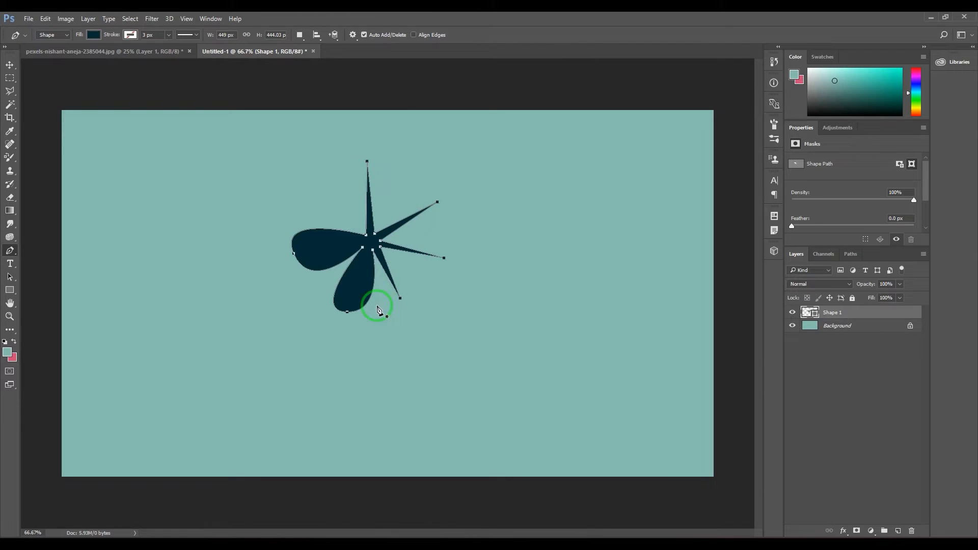
{"action": "left_click", "coordinate": [347, 312], "text": "alt"}
{"action": "left_click", "coordinate": [294, 253], "text": "alt"}
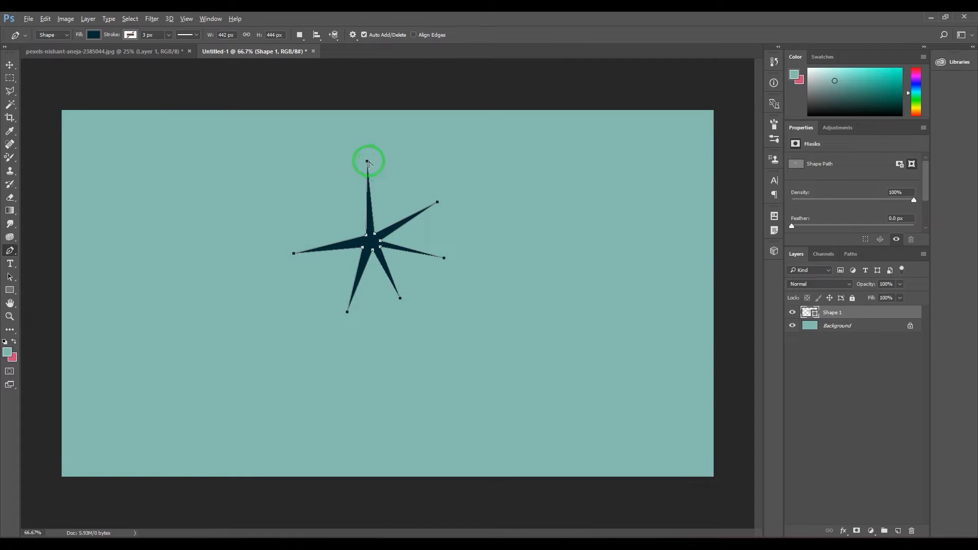
Pull curve handles out of the corner points to round every petal tip except the left one
{"action": "left_click_drag", "start_coordinate": [367, 162], "coordinate": [420, 160]}
{"action": "left_click_drag", "start_coordinate": [438, 202], "coordinate": [313, 303]}
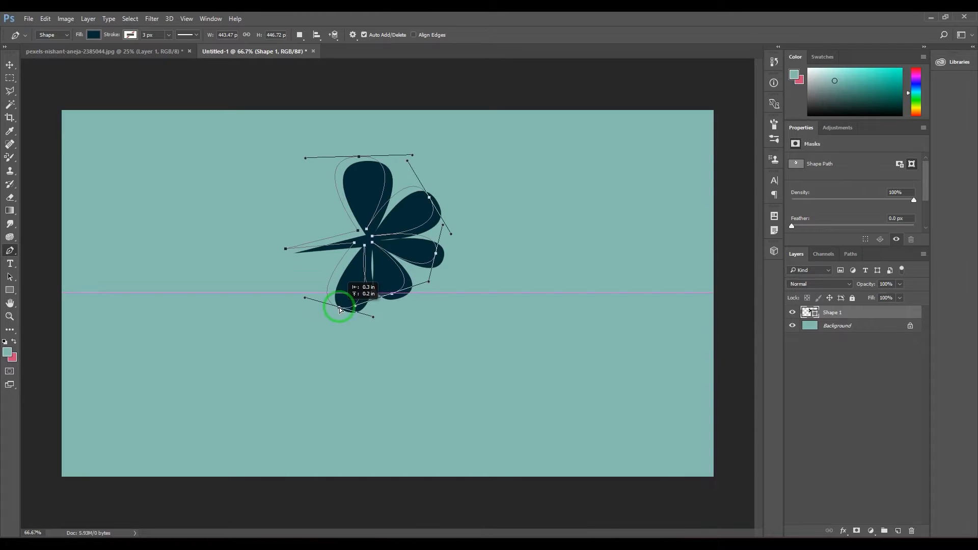
{"action": "mouse_move", "coordinate": [347, 314]}
{"action": "left_mouse_down"}
{"action": "mouse_move", "coordinate": [329, 299]}
{"action": "mouse_move", "coordinate": [363, 314]}
{"action": "left_mouse_up"}
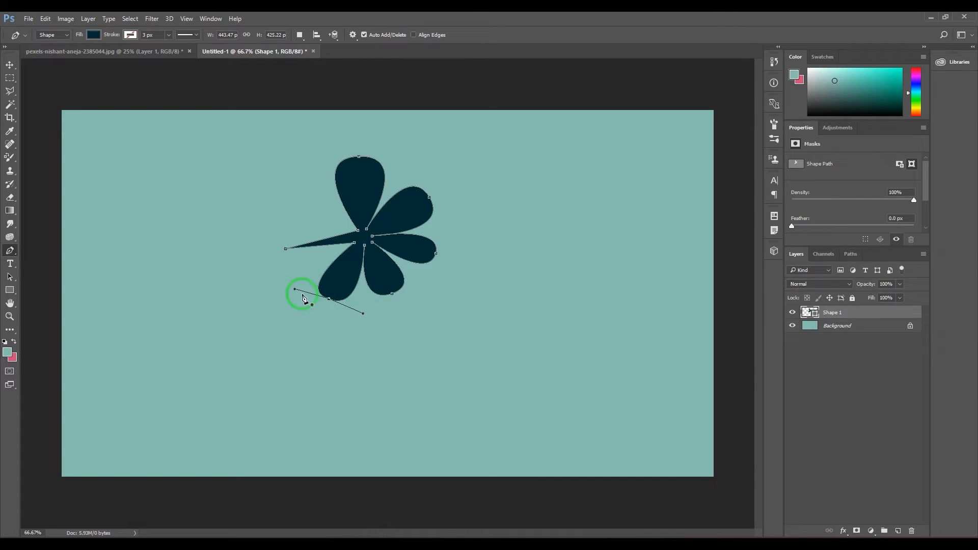
{"action": "left_click_drag", "start_coordinate": [295, 290], "coordinate": [294, 280]}
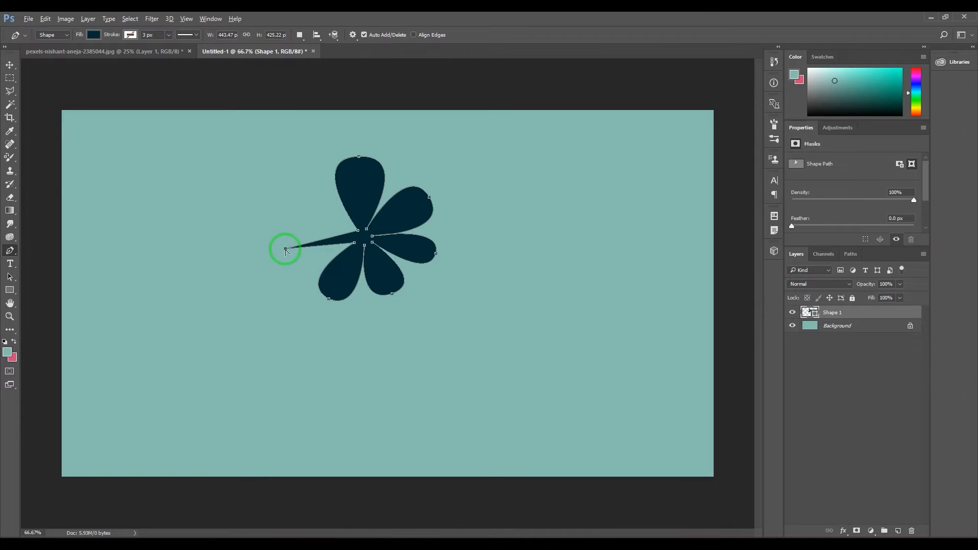
{"action": "left_click_drag", "start_coordinate": [285, 249], "coordinate": [279, 206]}
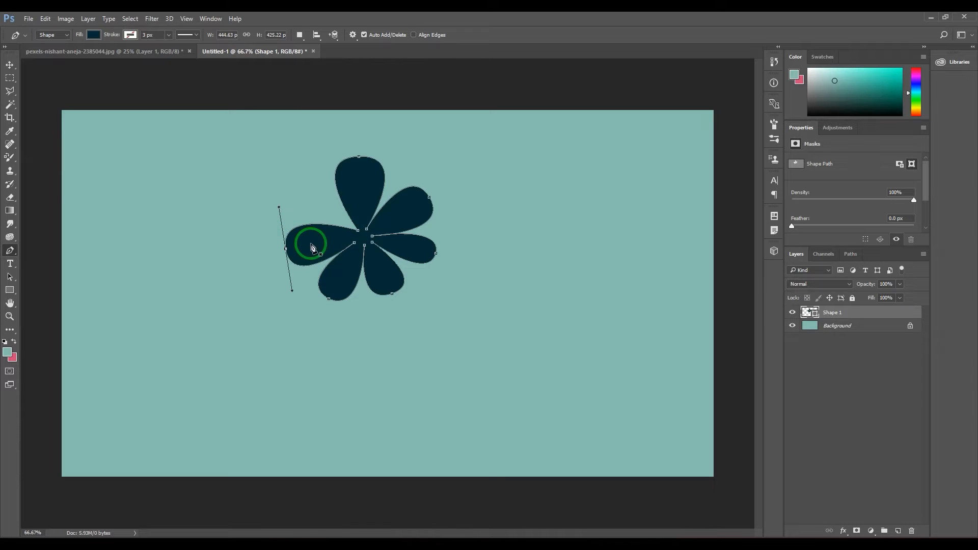
{"action": "key", "text": "ctrl+z"}
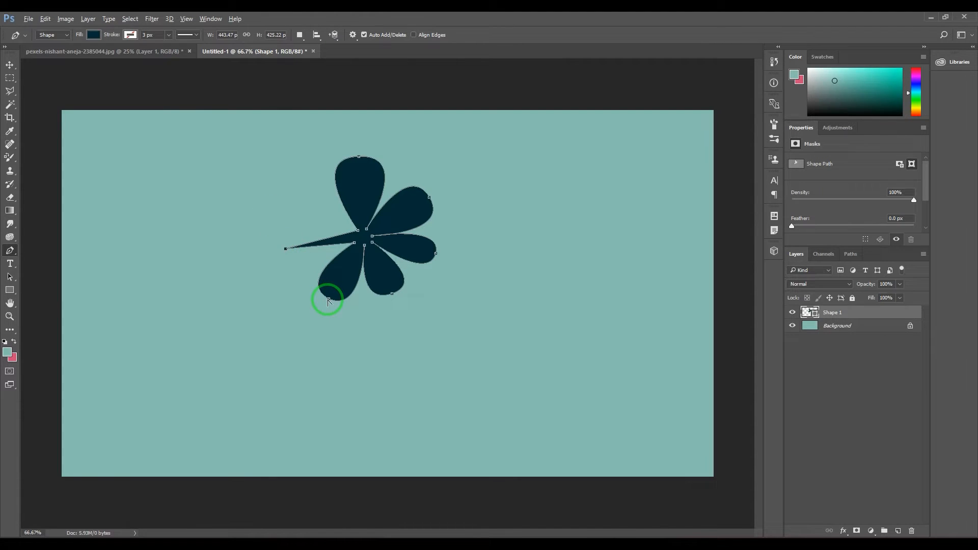
{"action": "right_click", "coordinate": [9, 250]}
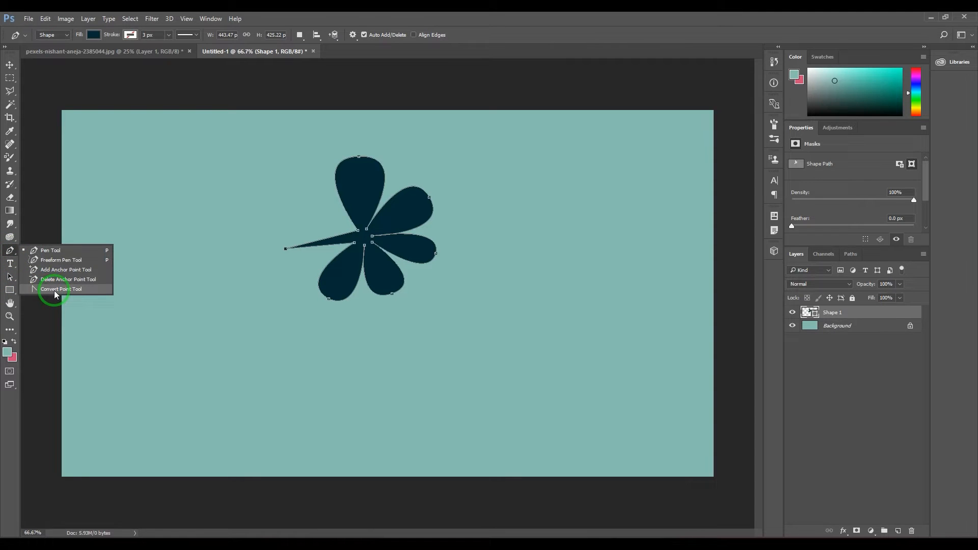
{"action": "left_click", "coordinate": [474, 14]}
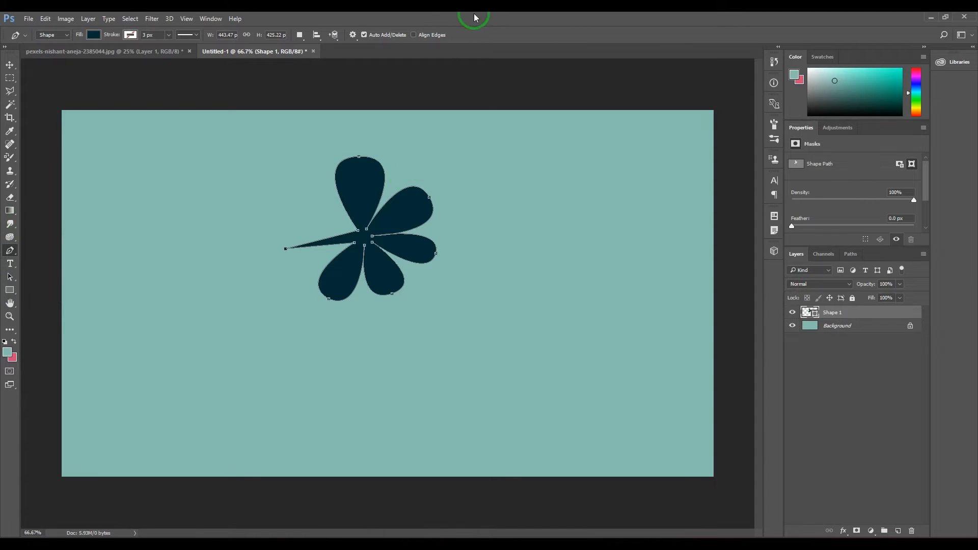
{"action": "left_click", "coordinate": [305, 250]}
Round the left petal by pulling handles from its corner point, raise its tip slightly and tilt the handles
{"action": "left_click_drag", "start_coordinate": [285, 249], "coordinate": [277, 211]}
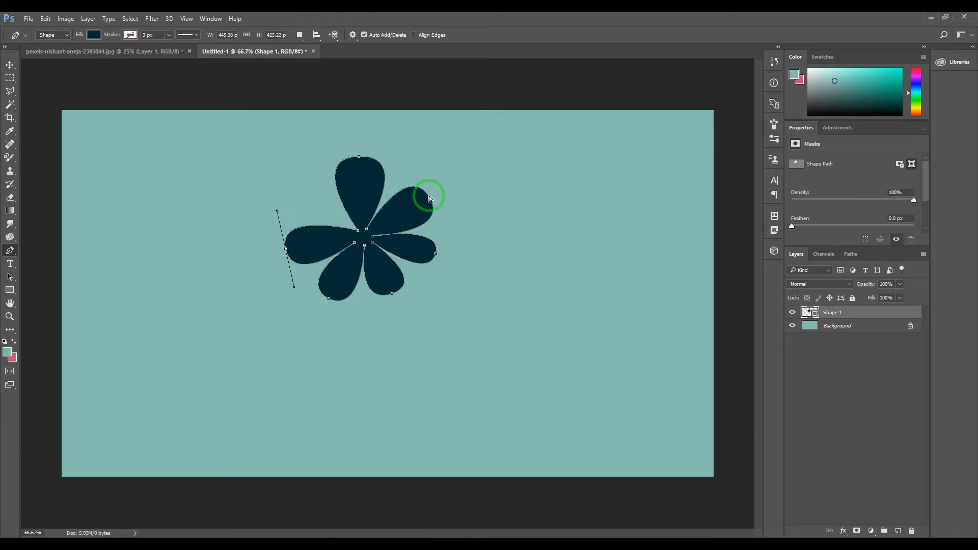
{"action": "left_click_drag", "start_coordinate": [286, 248], "coordinate": [288, 223]}
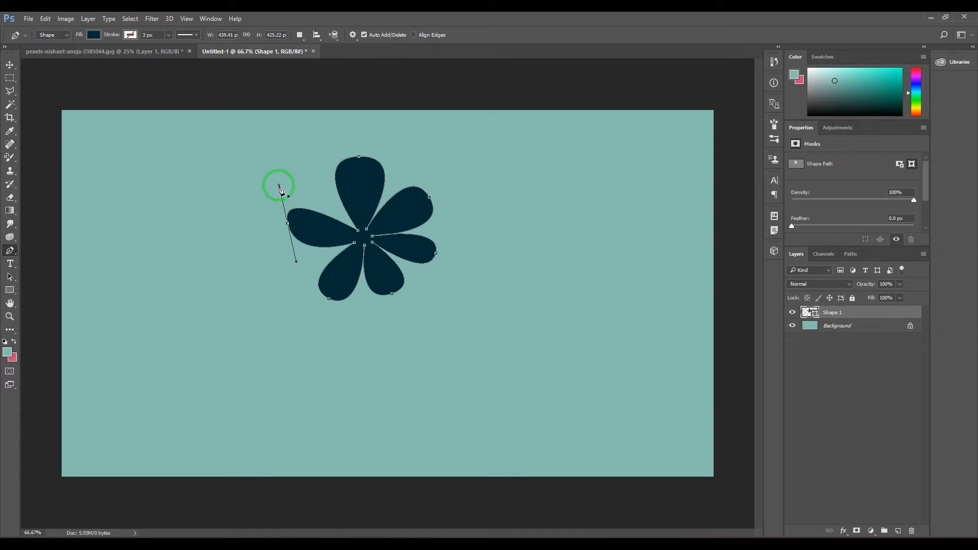
{"action": "left_click_drag", "start_coordinate": [279, 186], "coordinate": [278, 263]}
{"action": "key", "text": "ctrl+z"}
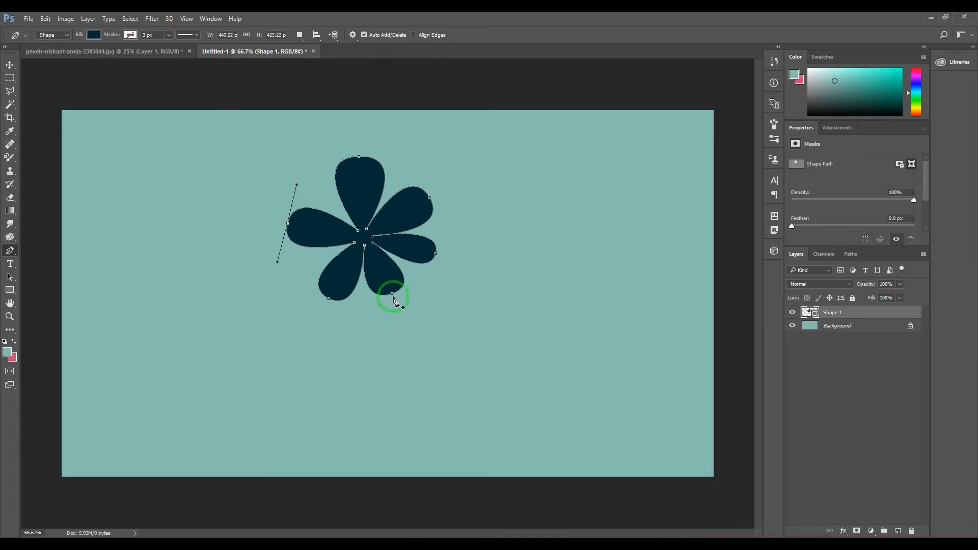
Reposition the tips of the lower-left and top petals closer to the flower's centre and re-angle their handles
{"action": "left_click", "coordinate": [329, 300], "text": "ctrl"}
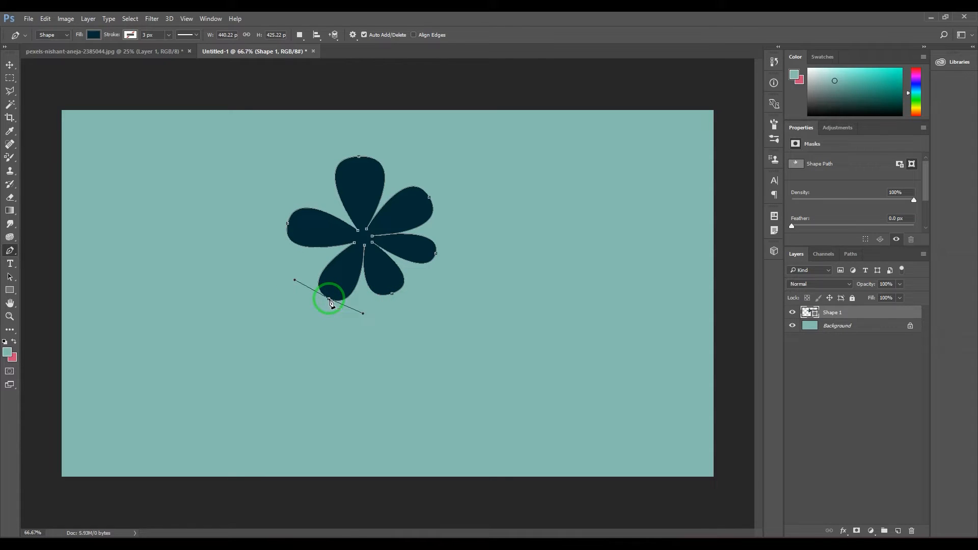
{"action": "left_click_drag", "start_coordinate": [329, 300], "coordinate": [352, 314]}
{"action": "left_click_drag", "start_coordinate": [285, 272], "coordinate": [285, 264]}
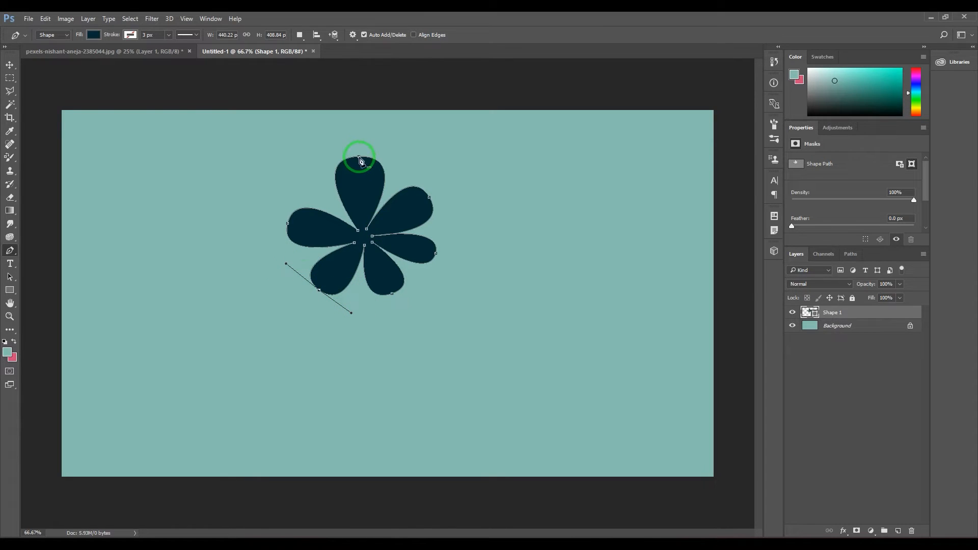
{"action": "left_click_drag", "start_coordinate": [358, 157], "coordinate": [307, 175]}
Move the left petal's tip slightly up and toward the flower's centre and tilt both of its curve handles
{"action": "left_click", "coordinate": [288, 224]}
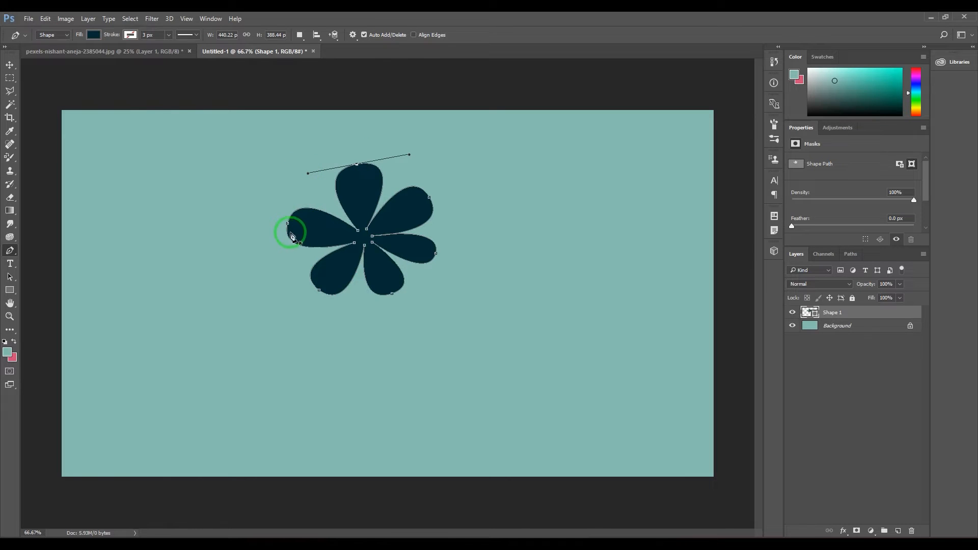
{"action": "left_click_drag", "start_coordinate": [288, 224], "coordinate": [294, 213]}
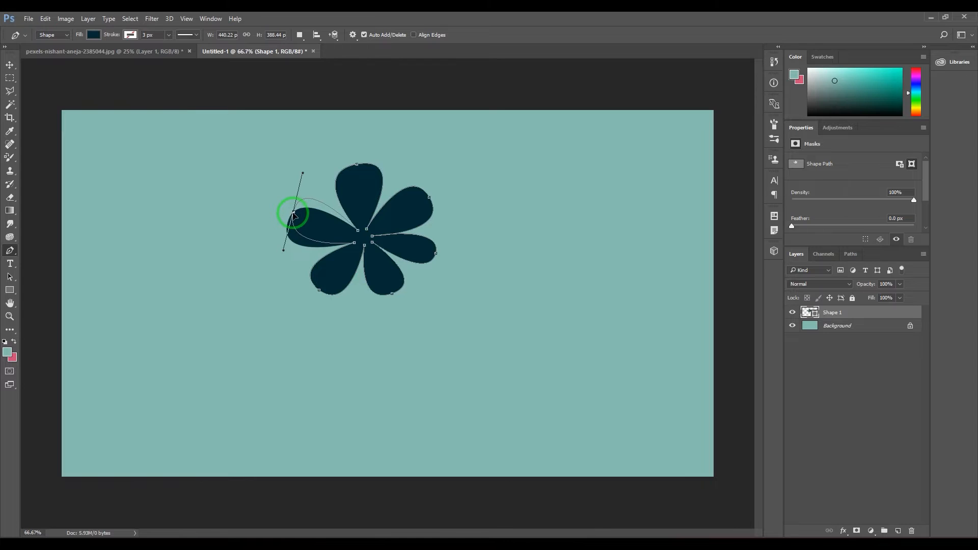
{"action": "left_click_drag", "start_coordinate": [303, 173], "coordinate": [312, 175]}
{"action": "left_click", "coordinate": [284, 251]}
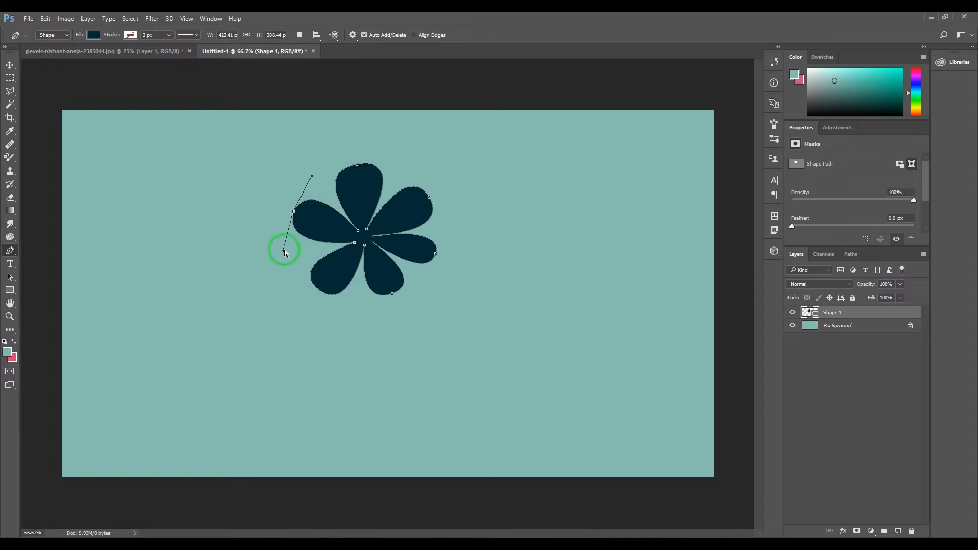
{"action": "left_click_drag", "start_coordinate": [284, 251], "coordinate": [277, 248]}
Shift the lower-left petal's tip up and re-angle its handles, and re-round the right petal from a slightly lowered tip
{"action": "left_click", "coordinate": [321, 283]}
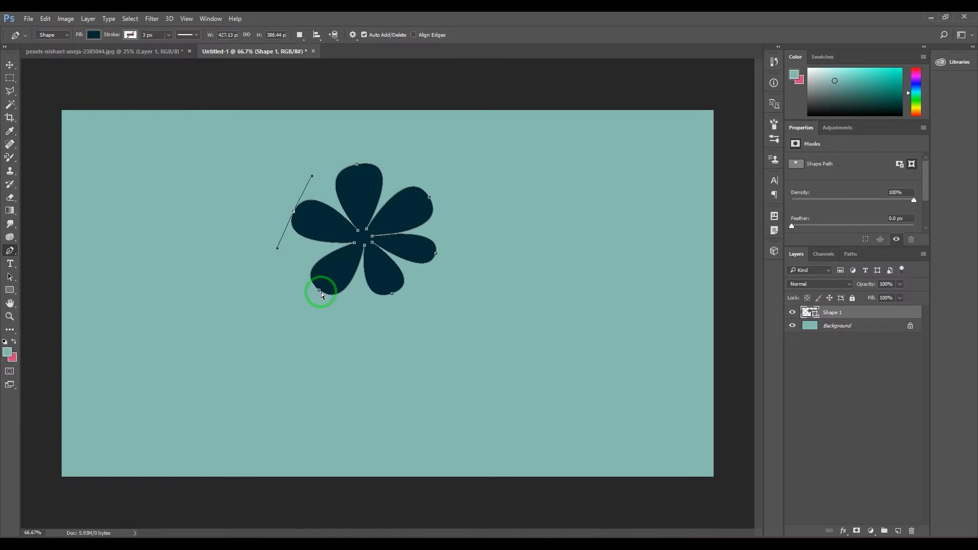
{"action": "left_click", "coordinate": [320, 291], "text": "ctrl"}
{"action": "left_click_drag", "start_coordinate": [319, 290], "coordinate": [343, 317]}
{"action": "left_click_drag", "start_coordinate": [282, 256], "coordinate": [286, 250]}
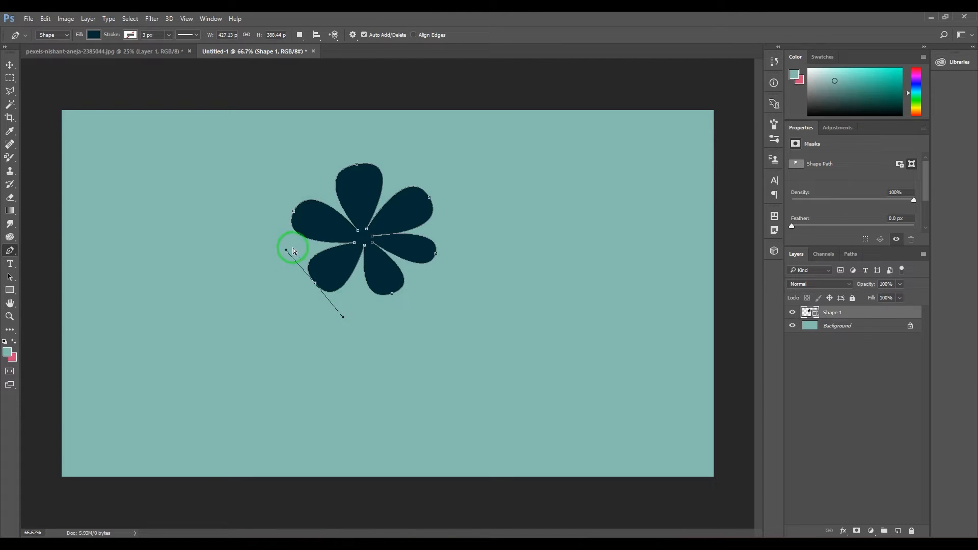
{"action": "left_click", "coordinate": [436, 253], "text": "alt"}
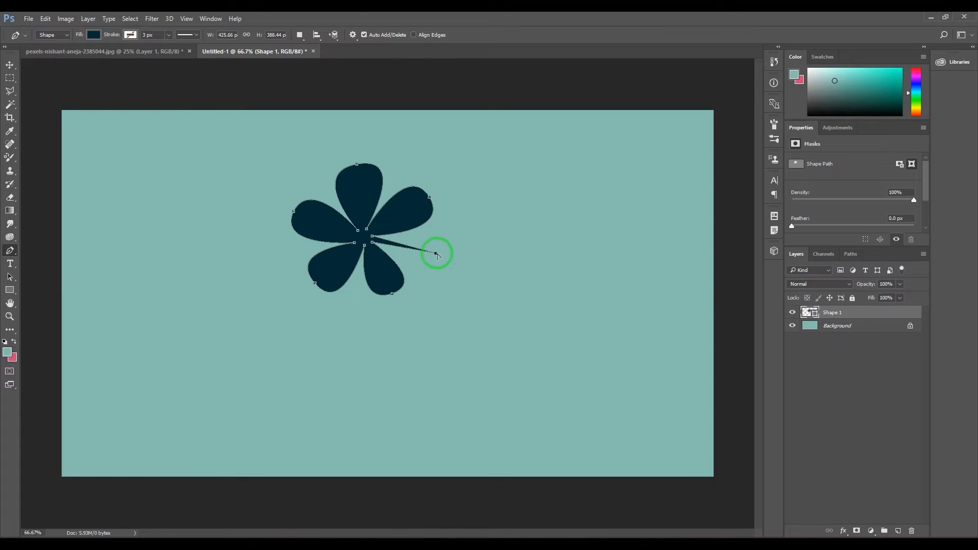
{"action": "mouse_move", "coordinate": [437, 254]}
{"action": "left_mouse_down"}
{"action": "mouse_move", "coordinate": [450, 235]}
{"action": "mouse_move", "coordinate": [430, 286]}
{"action": "mouse_move", "coordinate": [437, 260]}
{"action": "left_mouse_up"}
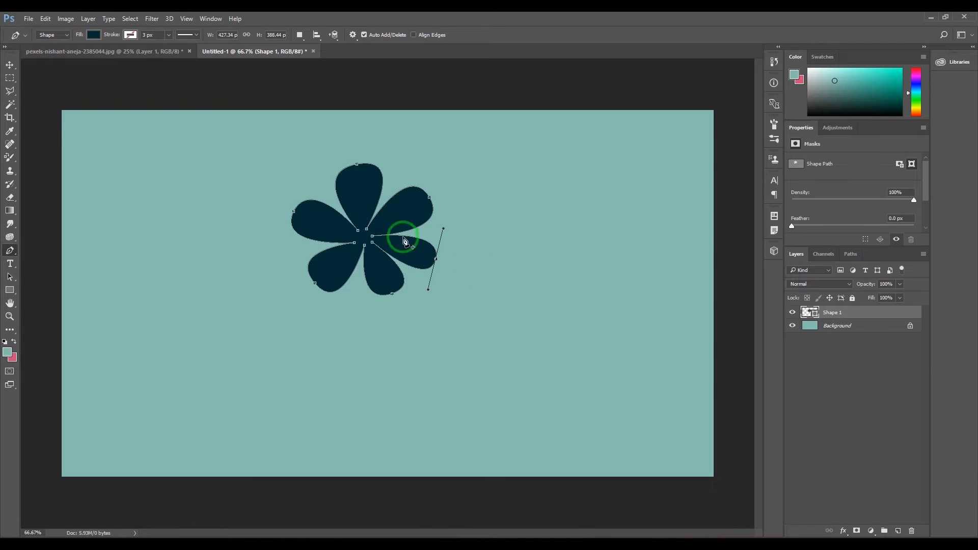
Add anchor points on both sides of the tips of the top and upper-right petals
{"action": "left_click", "coordinate": [382, 179]}
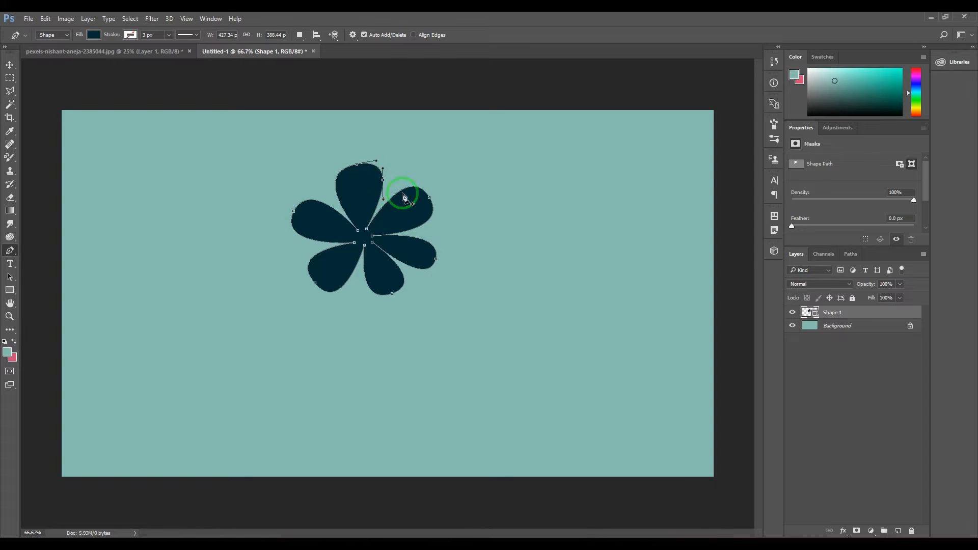
{"action": "left_click", "coordinate": [336, 190]}
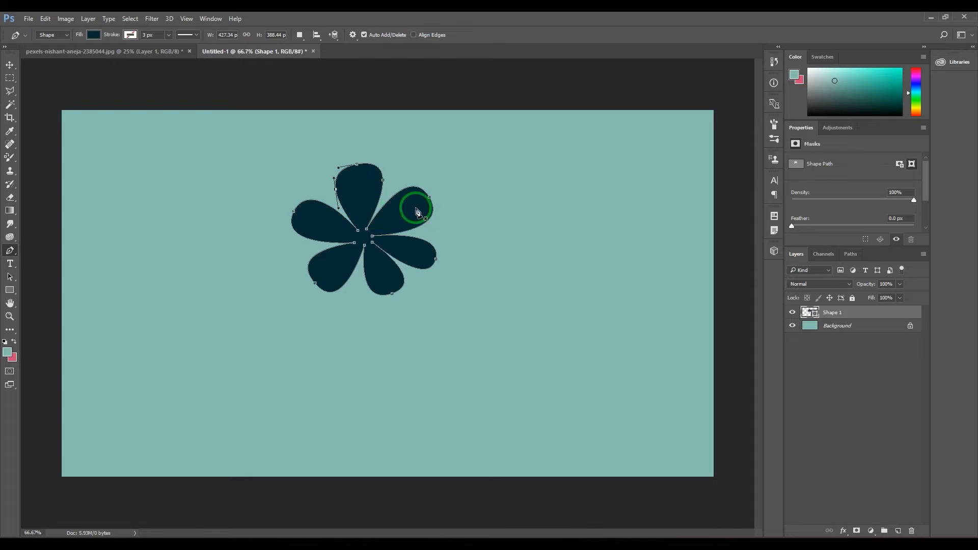
{"action": "left_click", "coordinate": [410, 187]}
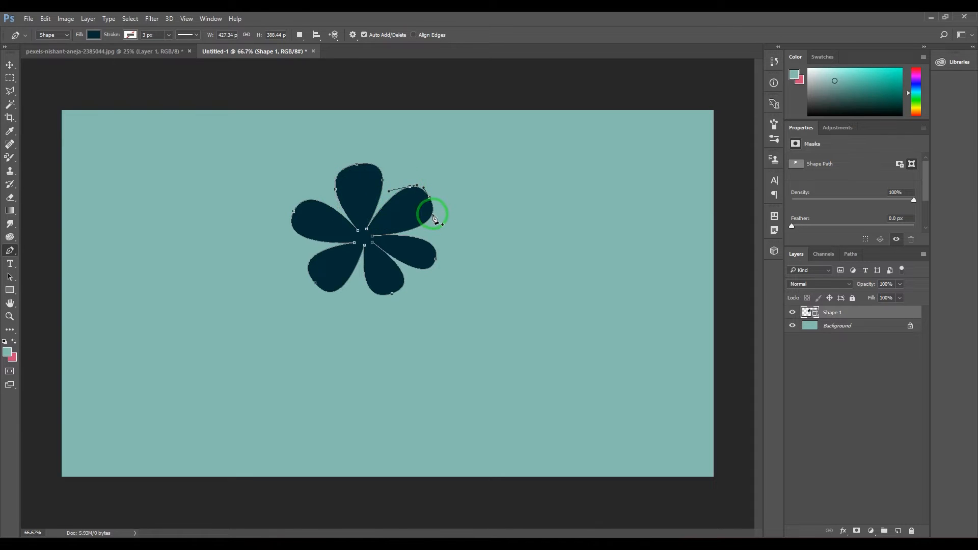
{"action": "left_click", "coordinate": [432, 213]}
Pull the tips of the upper-right and right petals inward to form notches, adding side anchor points on the right petal
{"action": "left_click_drag", "start_coordinate": [430, 200], "coordinate": [410, 213]}
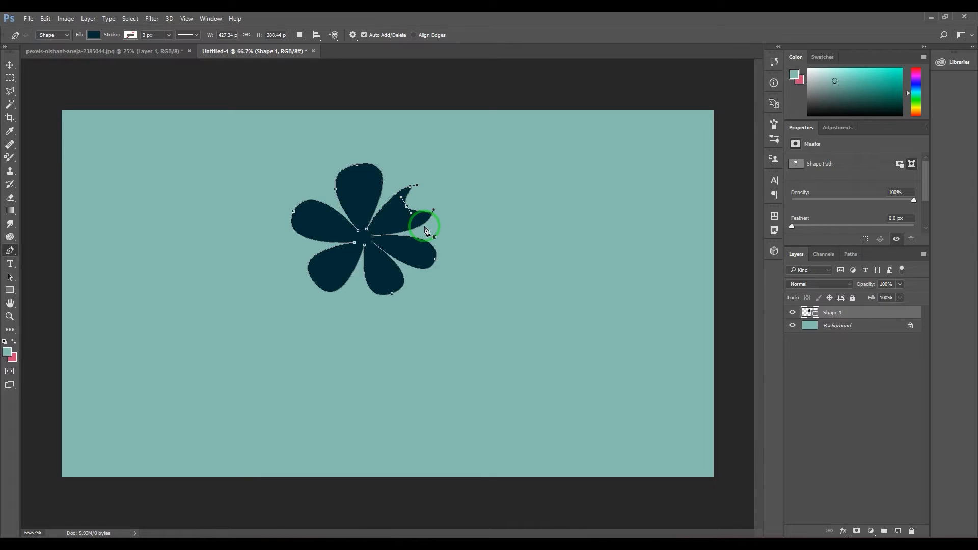
{"action": "left_click", "coordinate": [429, 242]}
{"action": "mouse_move", "coordinate": [427, 259]}
{"action": "left_mouse_down"}
{"action": "mouse_move", "coordinate": [429, 246]}
{"action": "mouse_move", "coordinate": [417, 266]}
{"action": "mouse_move", "coordinate": [437, 263]}
{"action": "mouse_move", "coordinate": [416, 246]}
{"action": "left_mouse_up"}
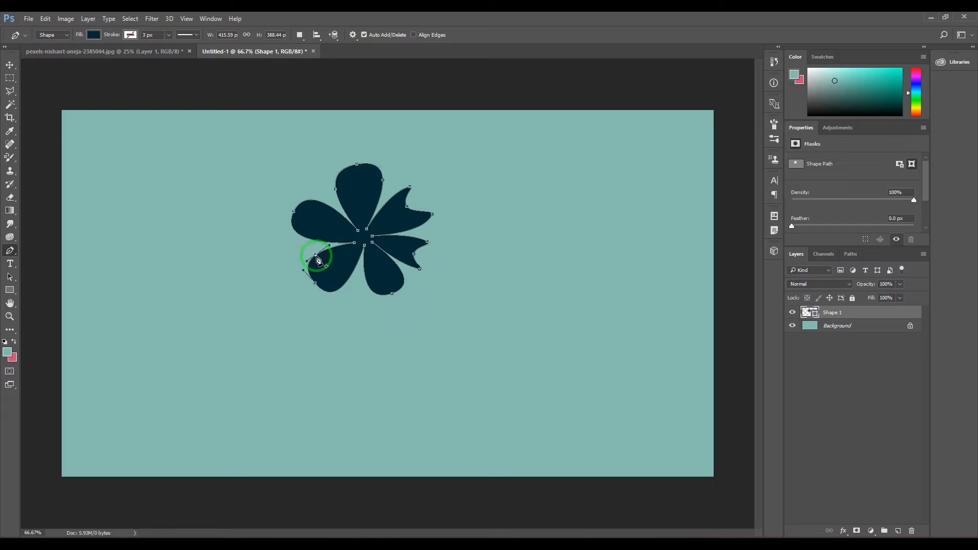
Add an anchor point on the lower-left petal's lower edge and delete it again
{"action": "left_click", "coordinate": [341, 287]}
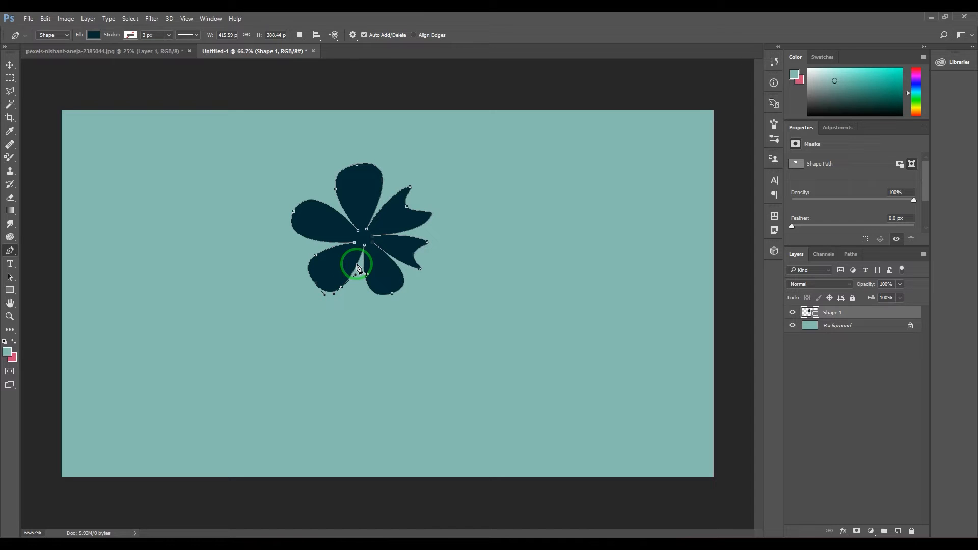
{"action": "left_click", "coordinate": [342, 287]}
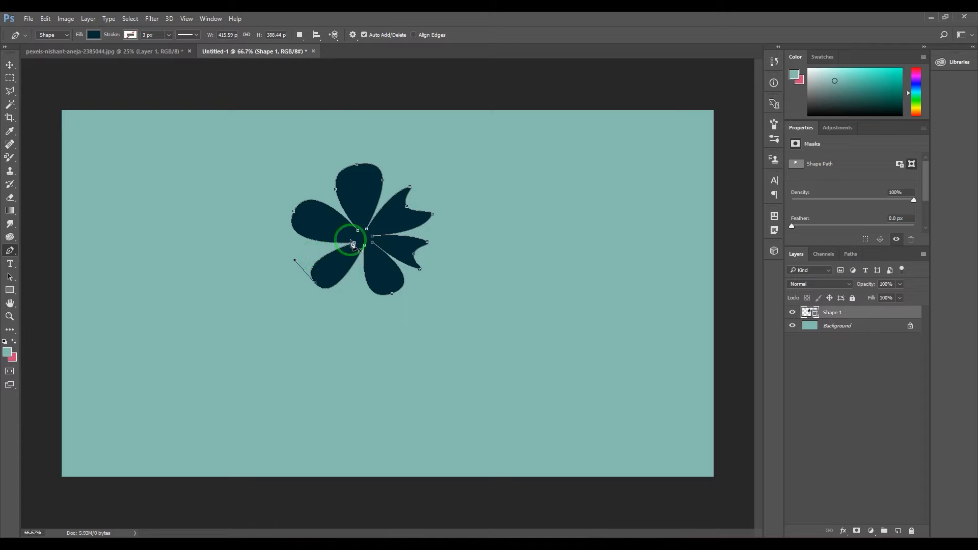
Turn off Auto Add/Delete and remove the top petal's two side anchor points with the Delete Anchor Point Tool
{"action": "left_click", "coordinate": [364, 35]}
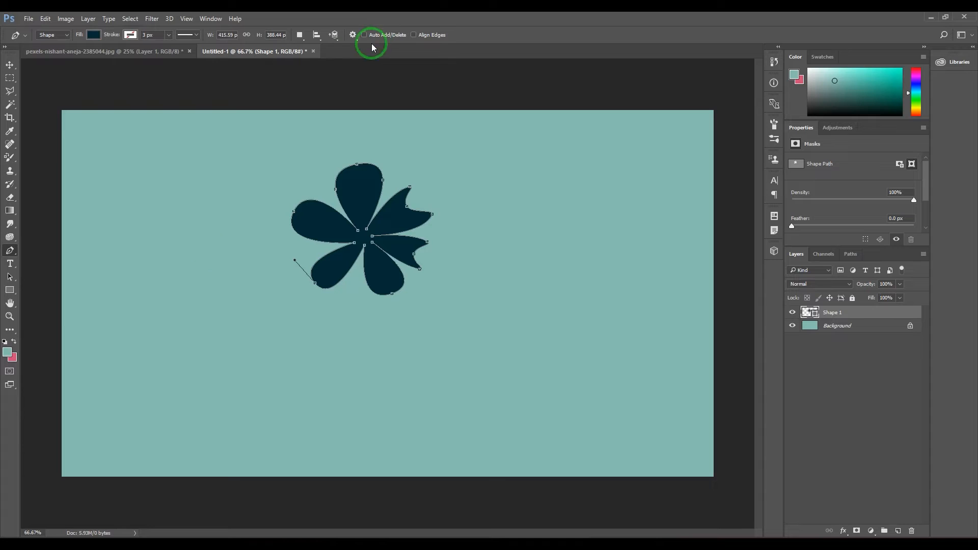
{"action": "right_click", "coordinate": [9, 250]}
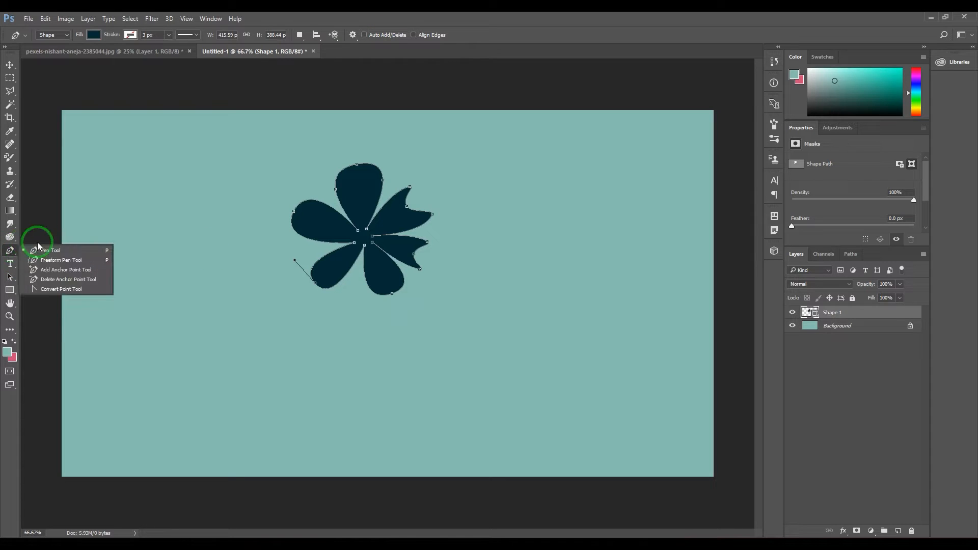
{"action": "left_click", "coordinate": [58, 281]}
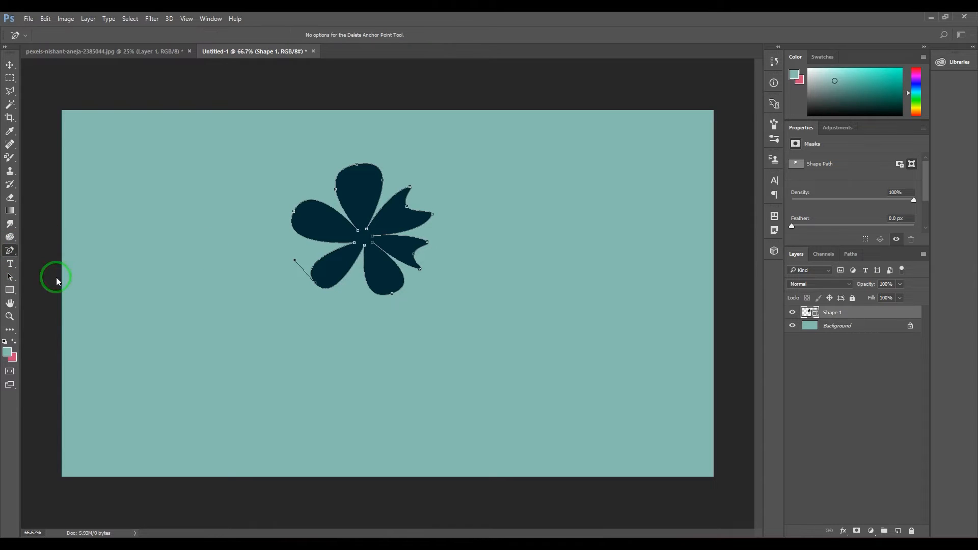
{"action": "left_click", "coordinate": [335, 190]}
{"action": "left_click", "coordinate": [383, 180]}
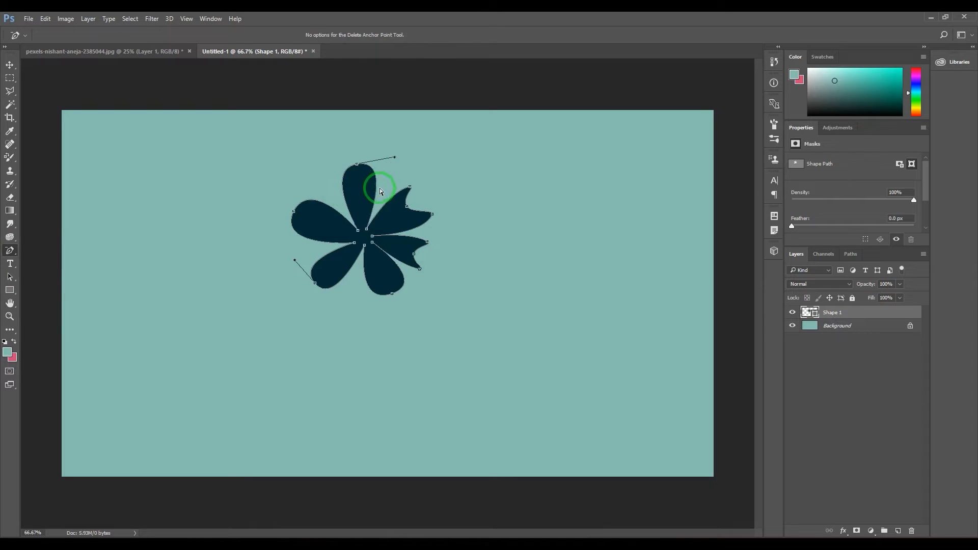
Add an anchor point on each side of the narrowed top petal with the Add Anchor Point Tool
{"action": "left_click", "coordinate": [10, 250]}
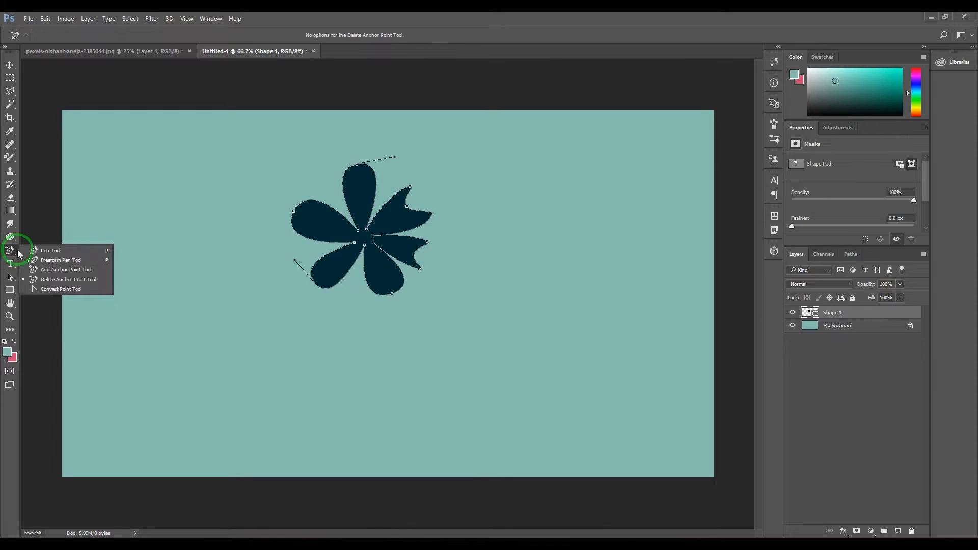
{"action": "left_click", "coordinate": [80, 272]}
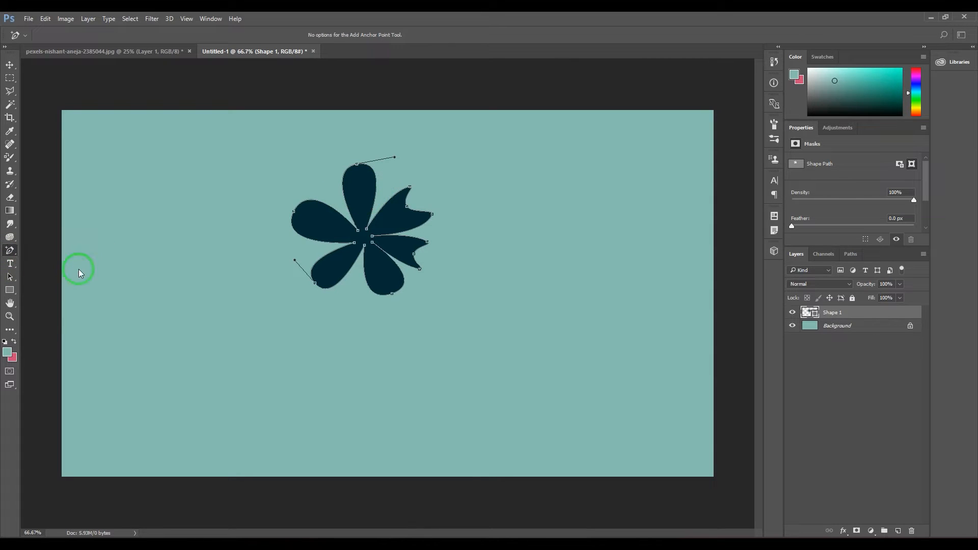
{"action": "left_click", "coordinate": [375, 177]}
{"action": "left_click", "coordinate": [342, 183]}
Return to the Pen Tool and convert the top petal's two side anchor points to corner points
{"action": "left_click", "coordinate": [9, 250]}
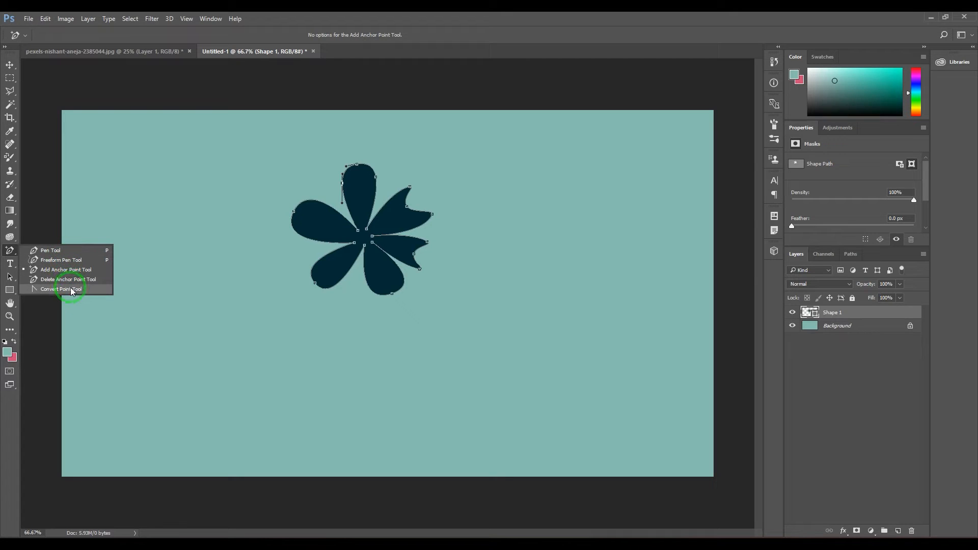
{"action": "left_click", "coordinate": [66, 251]}
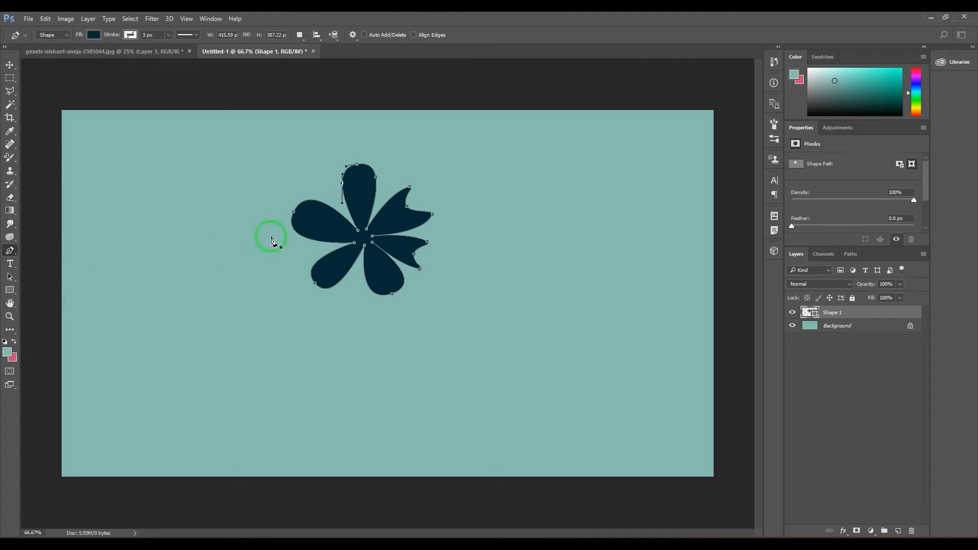
{"action": "left_click", "coordinate": [376, 177], "text": "alt"}
{"action": "left_click", "coordinate": [342, 183], "text": "alt"}
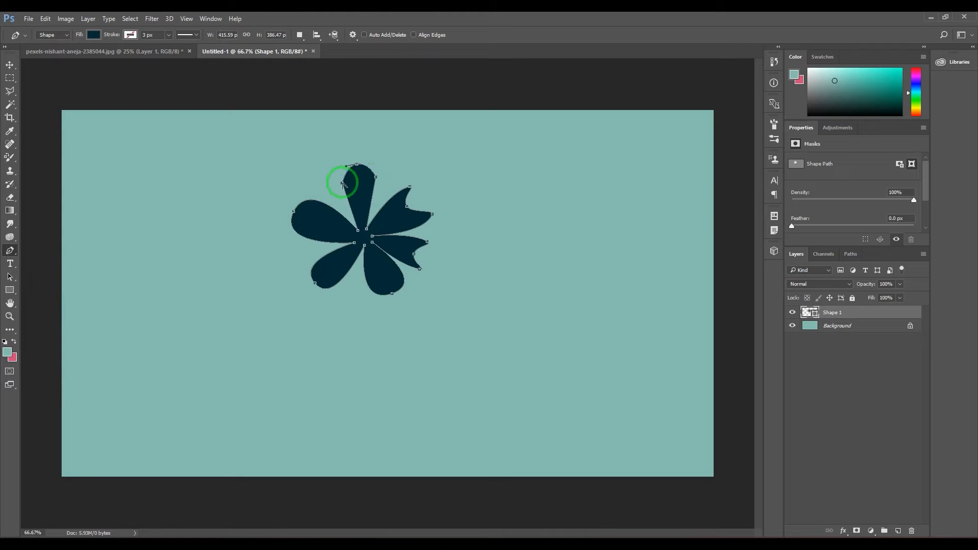
Turn Auto Add/Delete back on and add anchor points along both lower sides of the top petal
{"action": "left_click", "coordinate": [346, 198]}
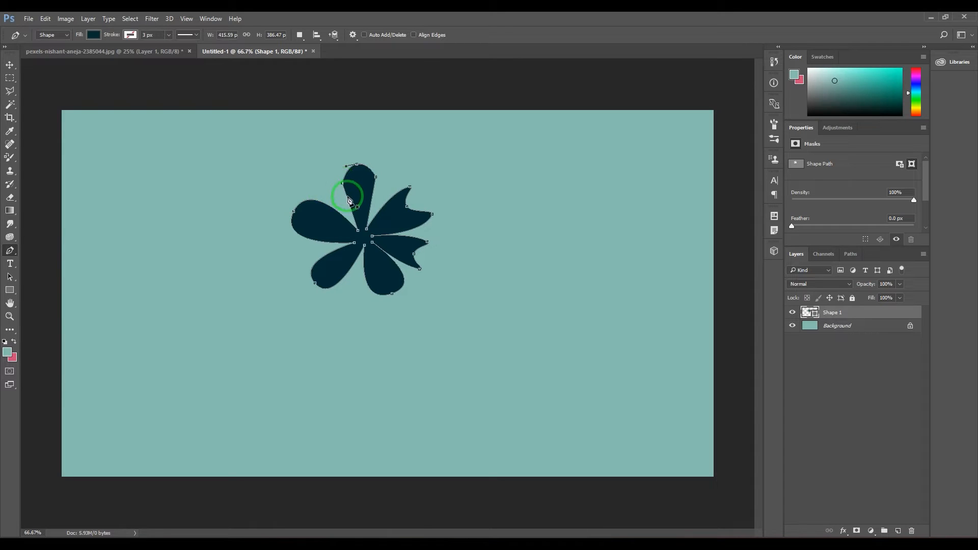
{"action": "left_click", "coordinate": [377, 35]}
{"action": "left_click", "coordinate": [351, 208]}
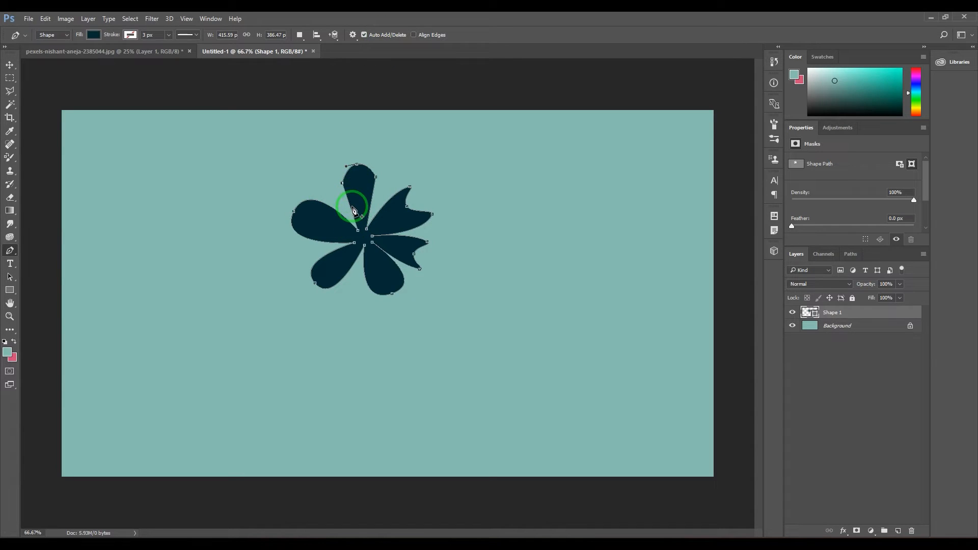
{"action": "left_click", "coordinate": [372, 204]}
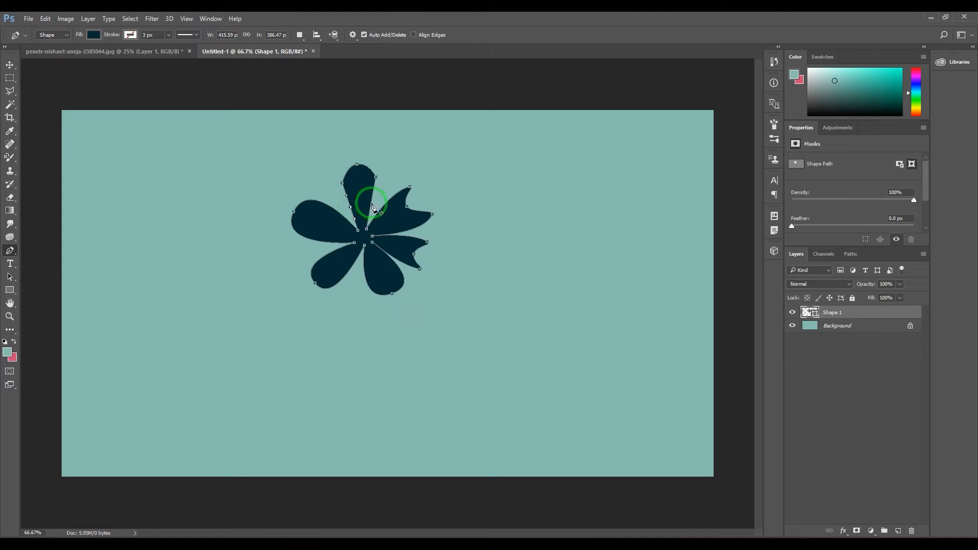
Delete the two upper side corner points of the top petal with the Pen Tool
{"action": "left_click", "coordinate": [342, 184]}
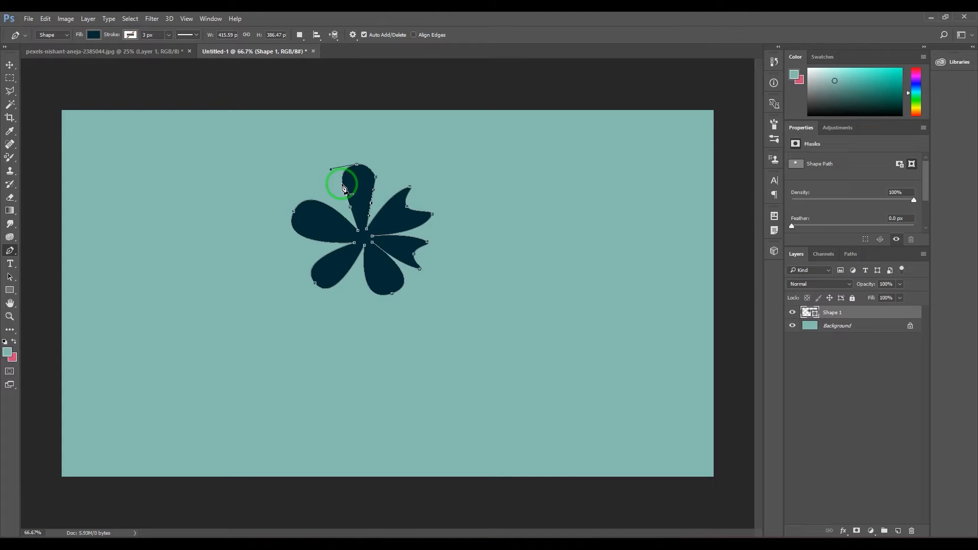
{"action": "left_click", "coordinate": [376, 177]}
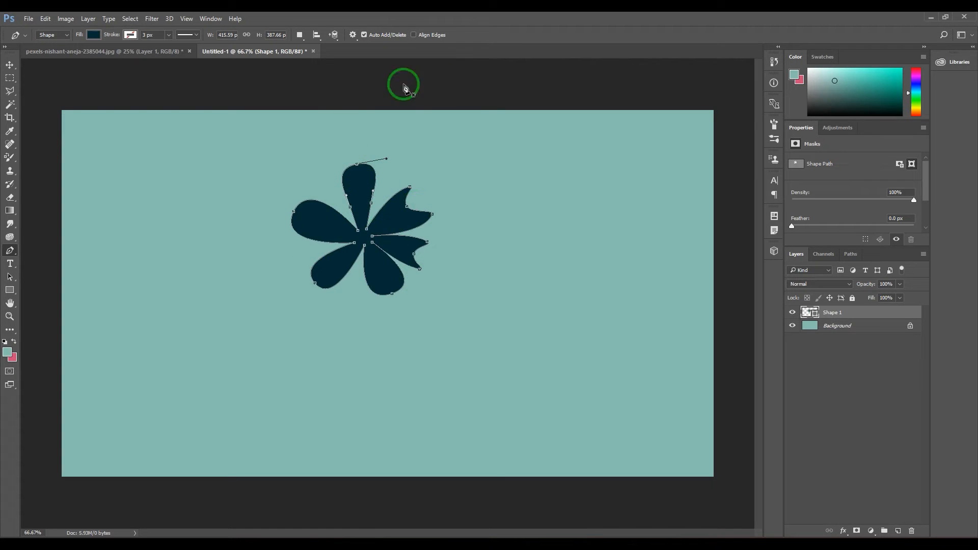
{"action": "left_click", "coordinate": [363, 275]}
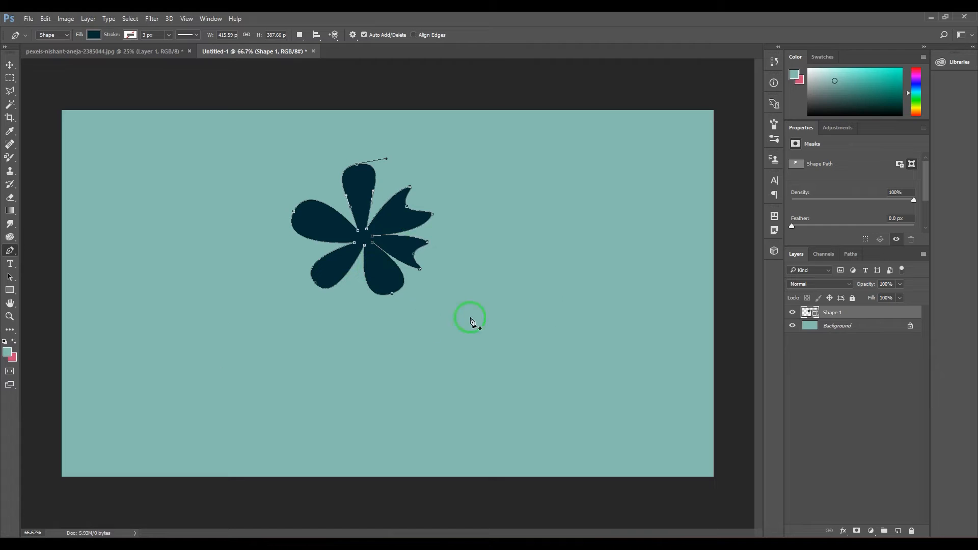
Draw a closed straight-sided L-like shape about 1371 × 762 px below and beside the flower, with a tall block and slanted corners
{"action": "left_click", "coordinate": [220, 378]}
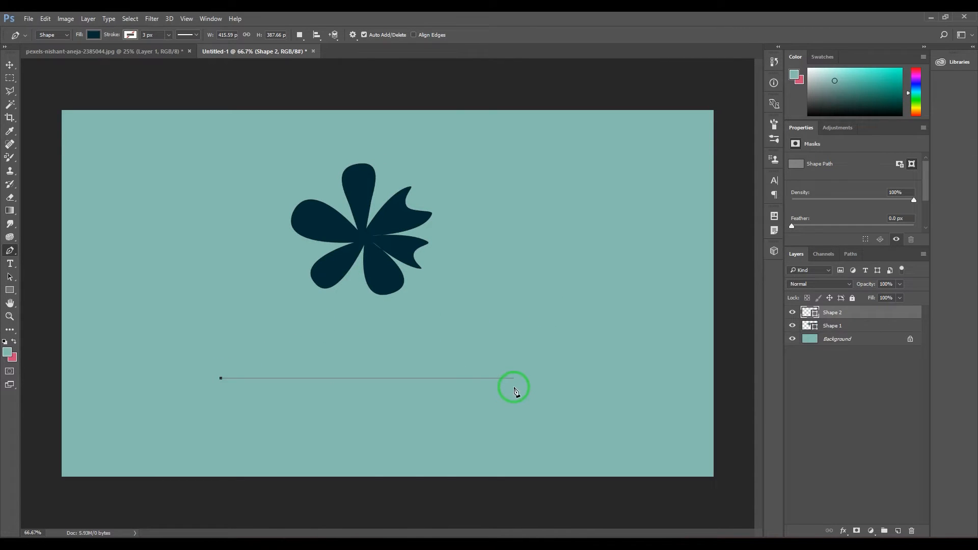
{"action": "left_click", "coordinate": [515, 378]}
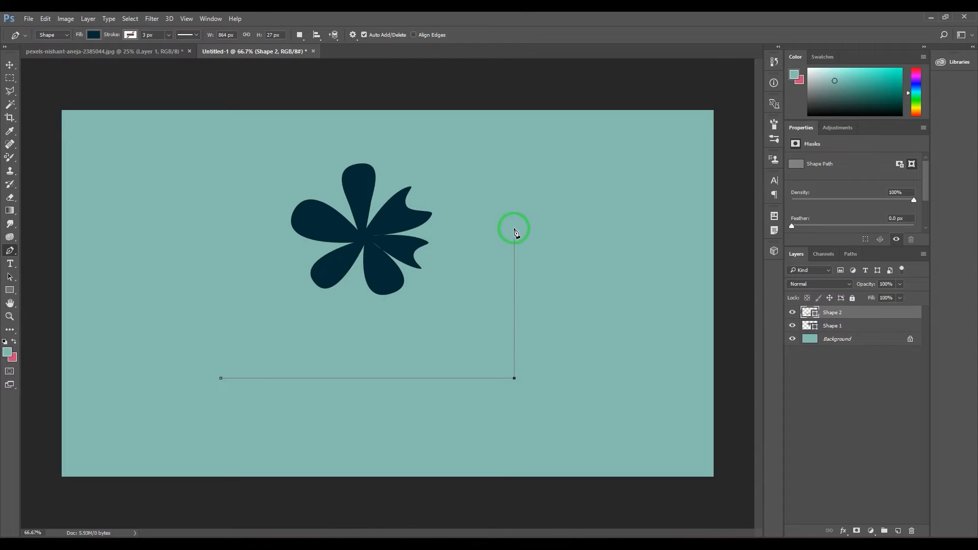
{"action": "left_click", "coordinate": [514, 184]}
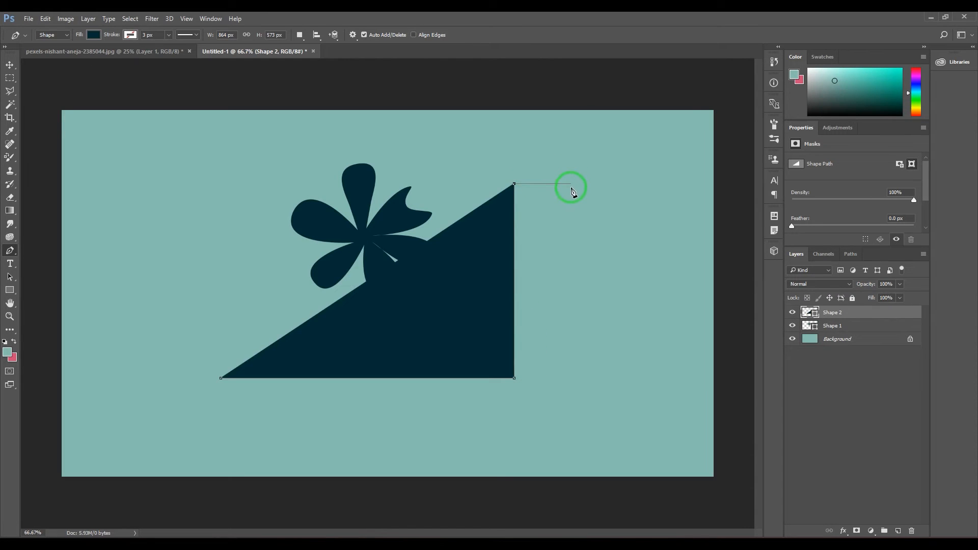
{"action": "left_click", "coordinate": [630, 184]}
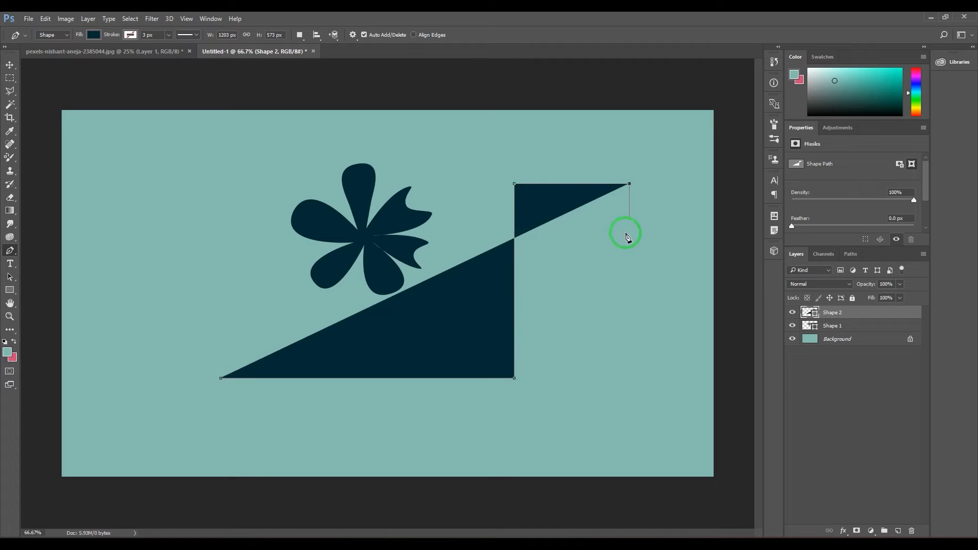
{"action": "left_click", "coordinate": [630, 383]}
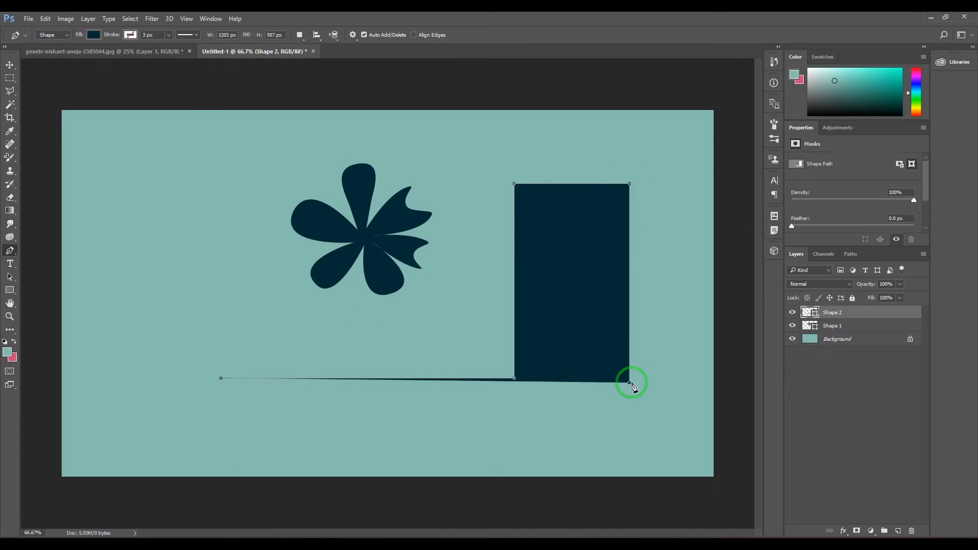
{"action": "left_click", "coordinate": [626, 446]}
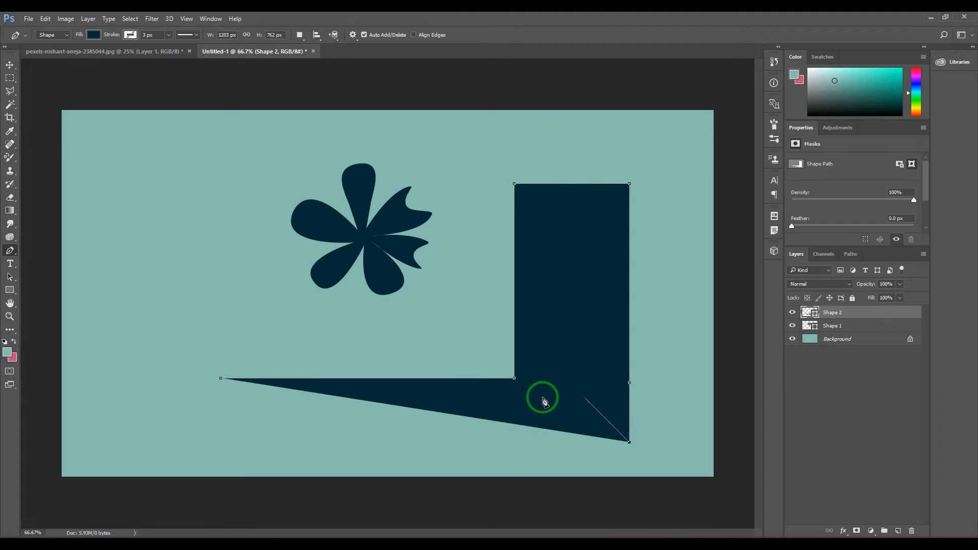
{"action": "left_click", "coordinate": [584, 398]}
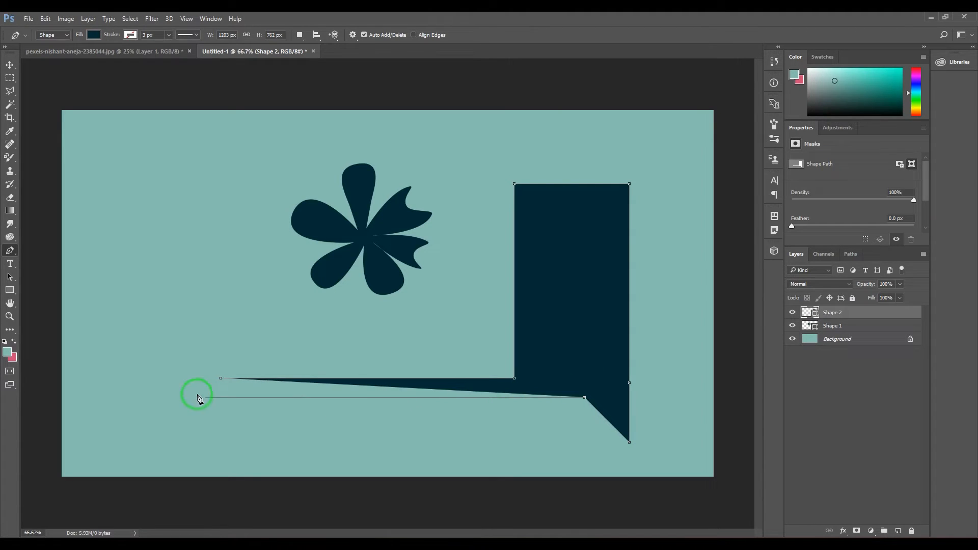
{"action": "left_click", "coordinate": [164, 397]}
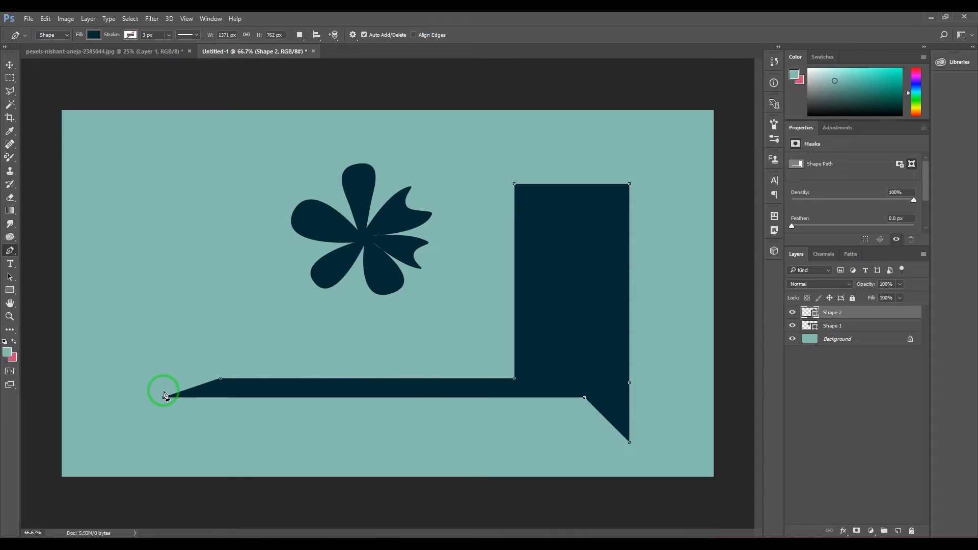
{"action": "left_click", "coordinate": [221, 380]}
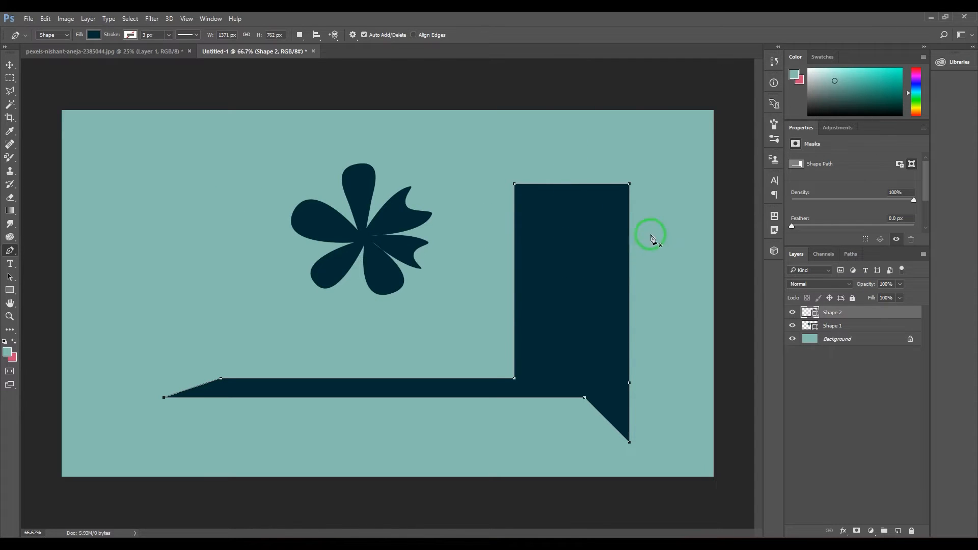
Draw a four-sided shape over the tall block's upper right corner on its own layer, and delete that layer
{"action": "left_click", "coordinate": [565, 154]}
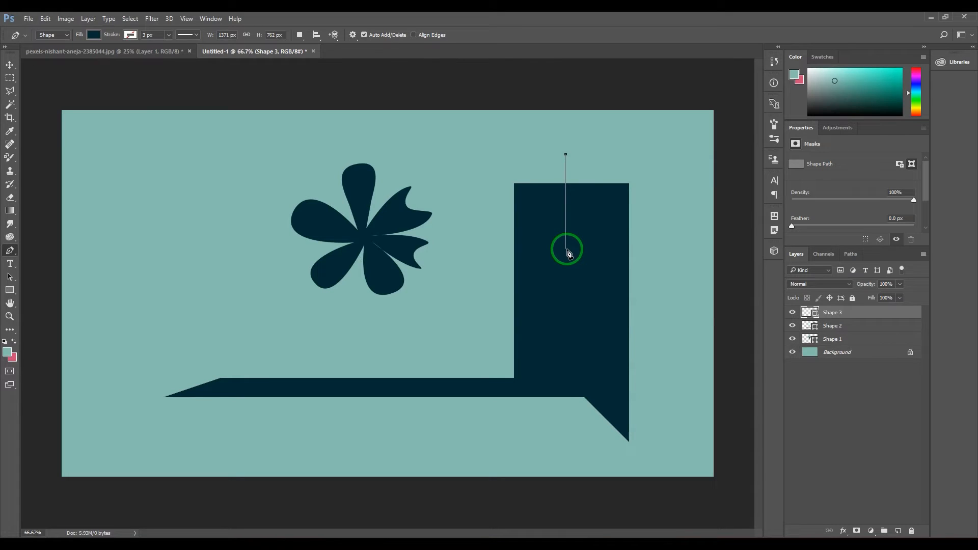
{"action": "left_click", "coordinate": [566, 249]}
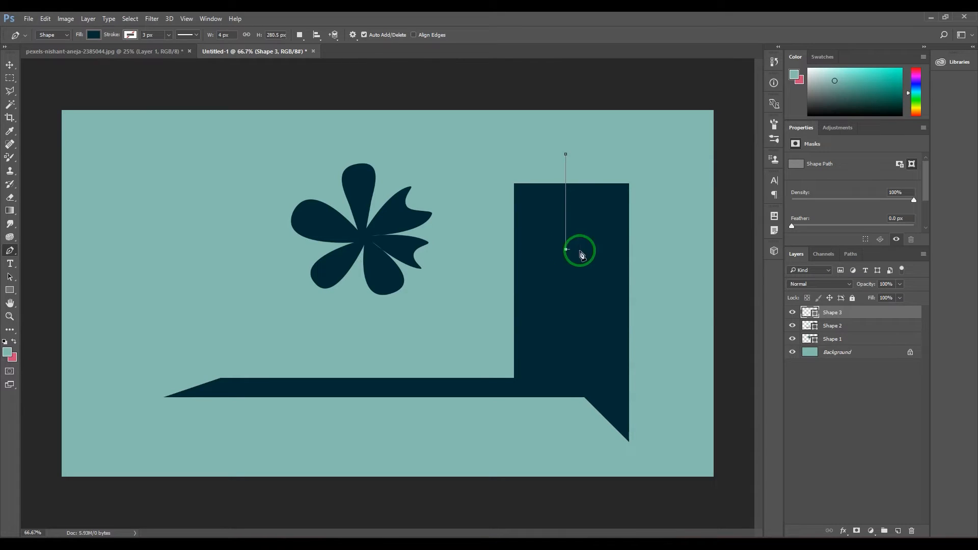
{"action": "left_click", "coordinate": [688, 138]}
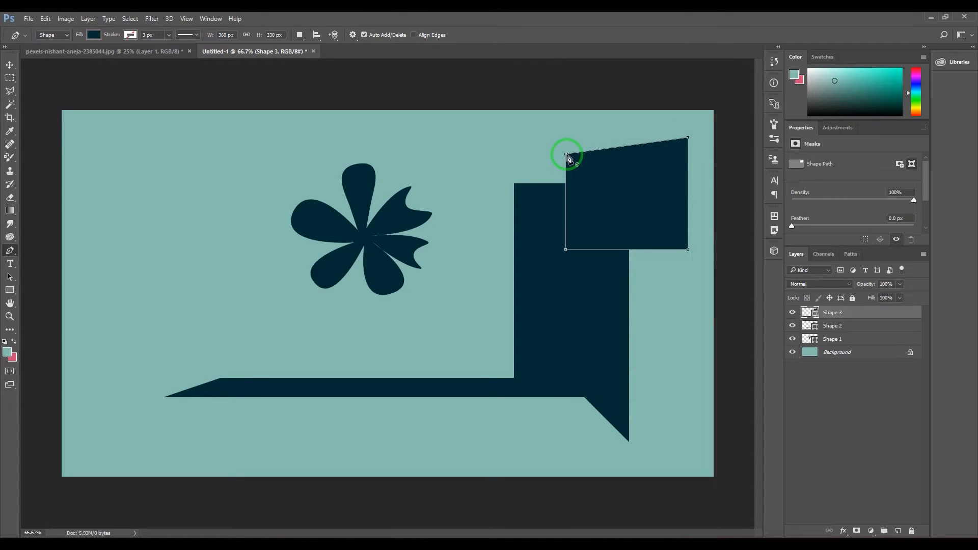
{"action": "left_click", "coordinate": [566, 155]}
{"action": "left_click_drag", "start_coordinate": [840, 311], "coordinate": [913, 531]}
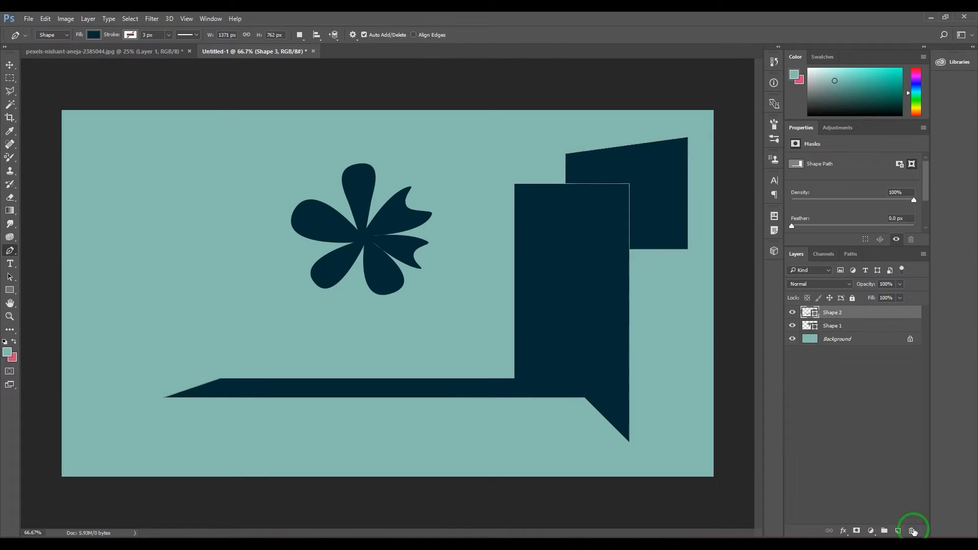
Set the path operation to Subtract Front Shape and cut the tall block's upper right corner with a four-sided path
{"action": "left_click", "coordinate": [300, 35]}
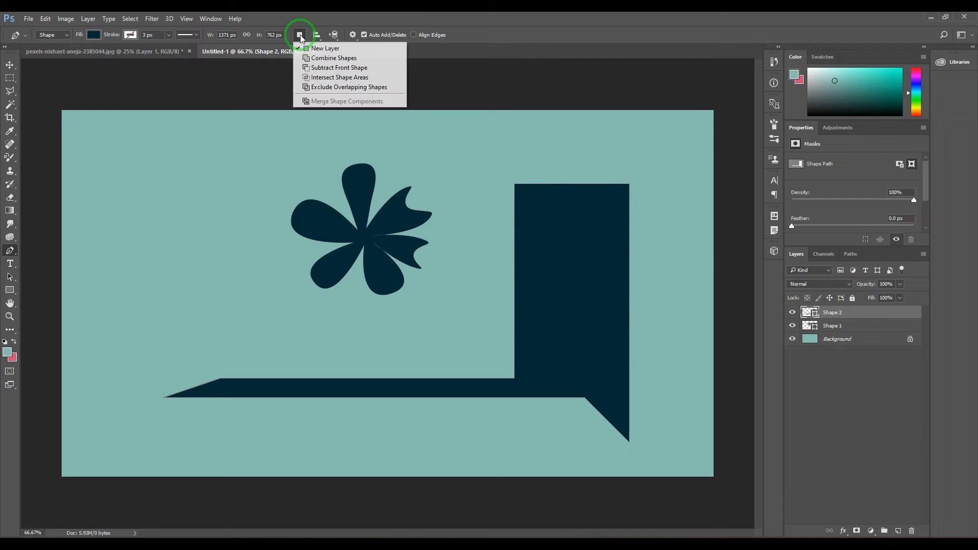
{"action": "left_click", "coordinate": [324, 69]}
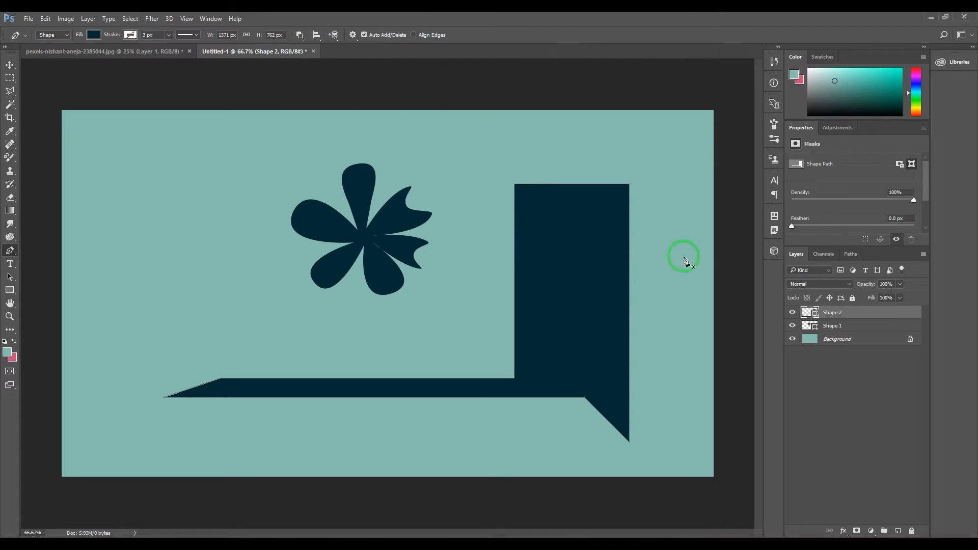
{"action": "left_click", "coordinate": [573, 149]}
{"action": "left_click", "coordinate": [572, 250]}
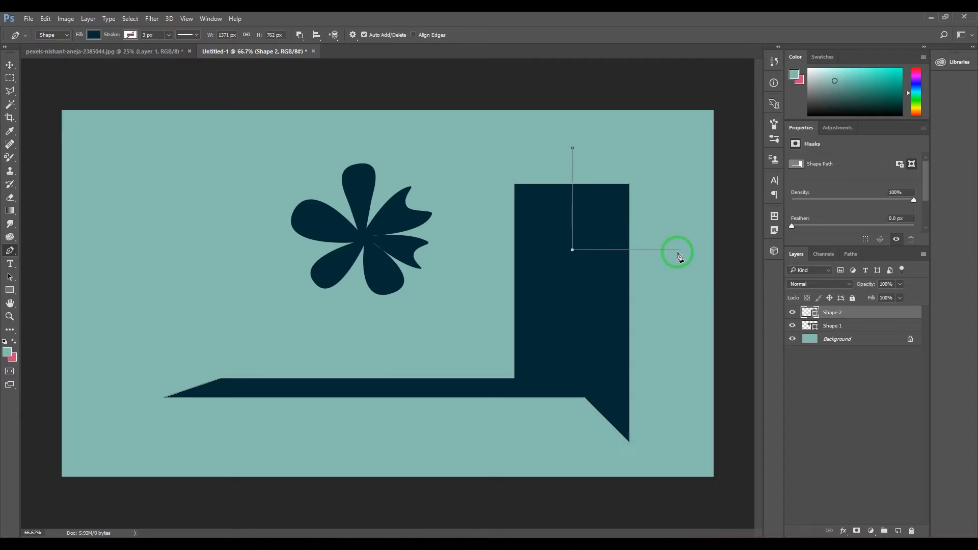
{"action": "left_click", "coordinate": [678, 144]}
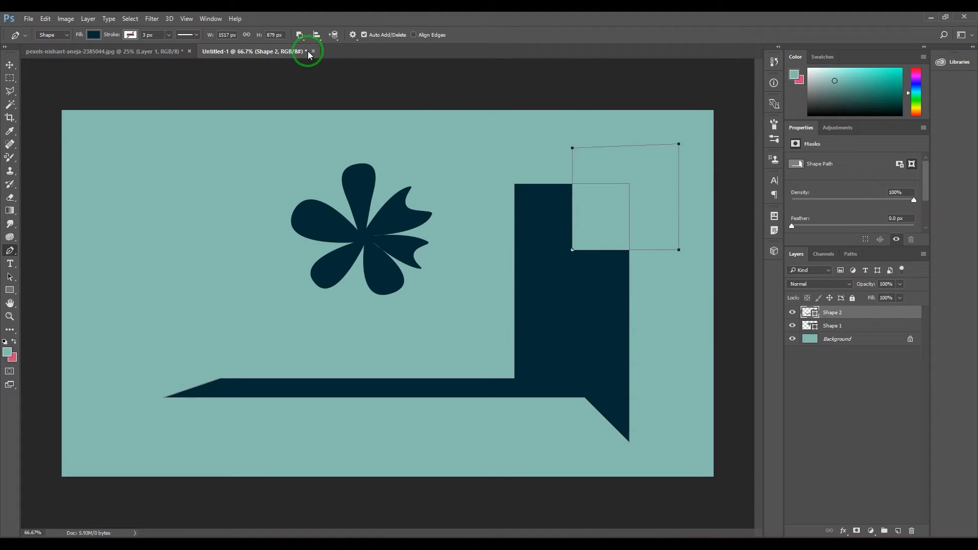
Send the subtracting path to the back of the arrangement, and bring it forward again
{"action": "left_click", "coordinate": [317, 36]}
{"action": "left_click", "coordinate": [318, 35]}
{"action": "left_click", "coordinate": [334, 36]}
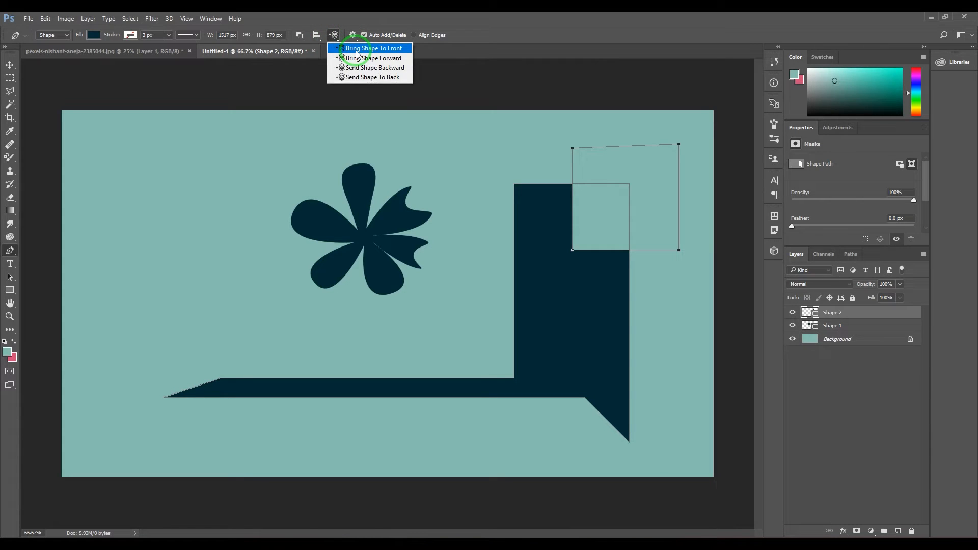
{"action": "left_click", "coordinate": [376, 78]}
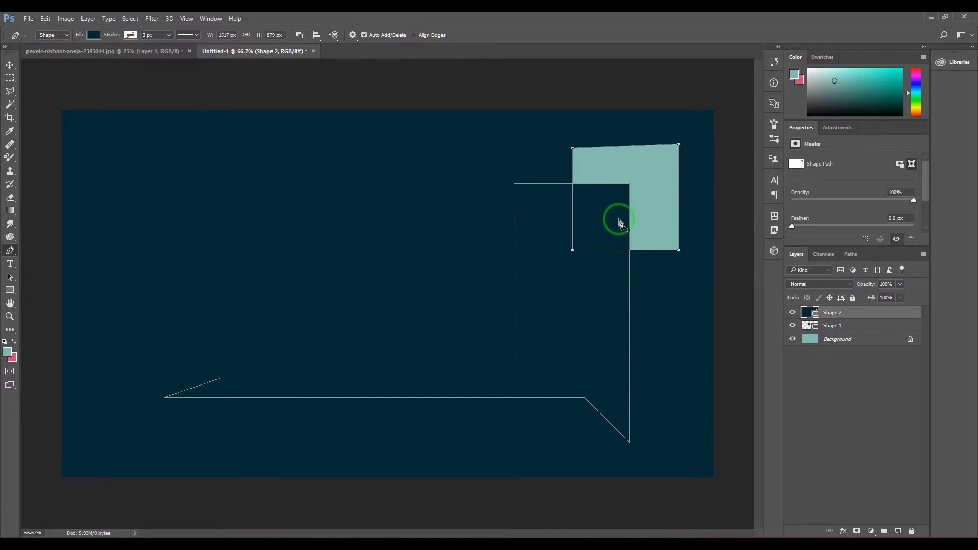
{"action": "left_click", "coordinate": [335, 36]}
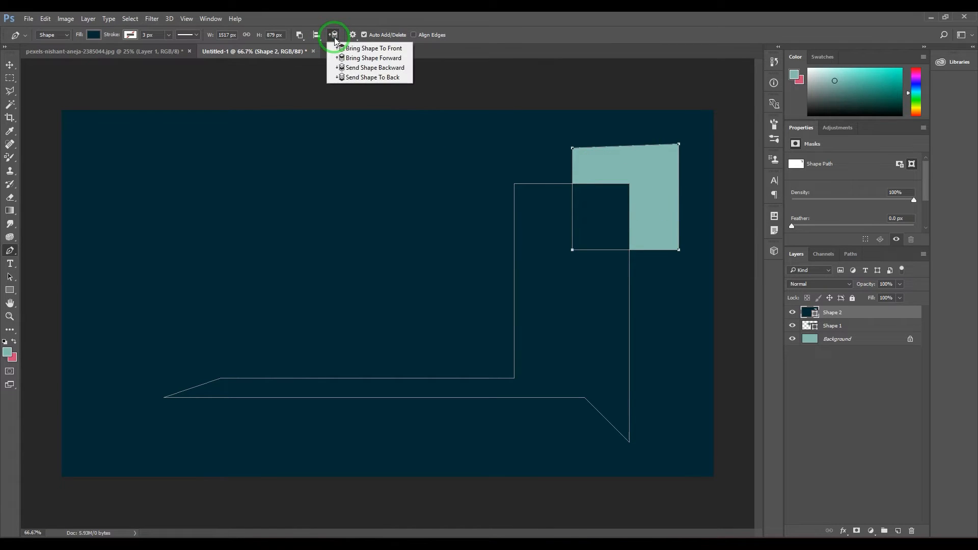
{"action": "left_click", "coordinate": [359, 58]}
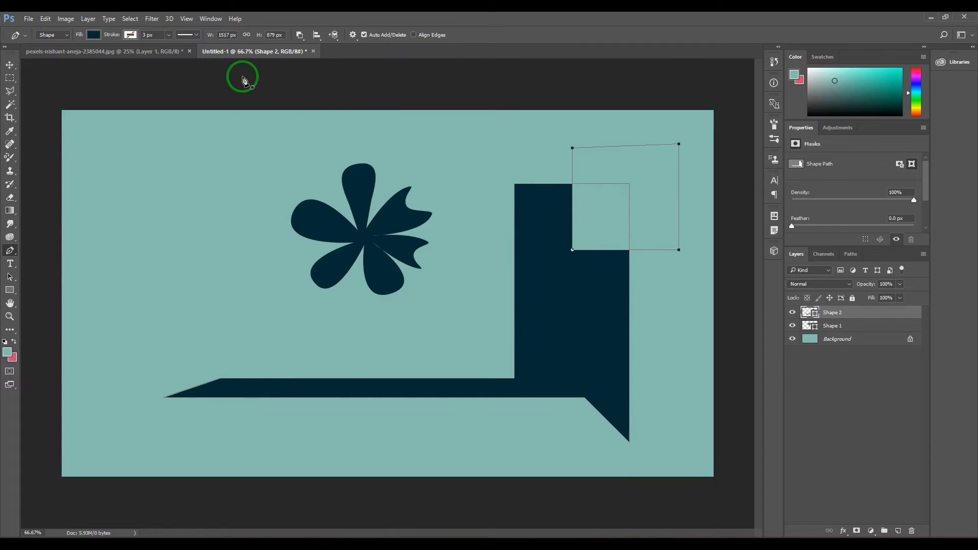
Try Combine Shapes, Intersect Shape Areas and Exclude Overlapping Shapes on the path overlapping the tall block
{"action": "left_click", "coordinate": [300, 35]}
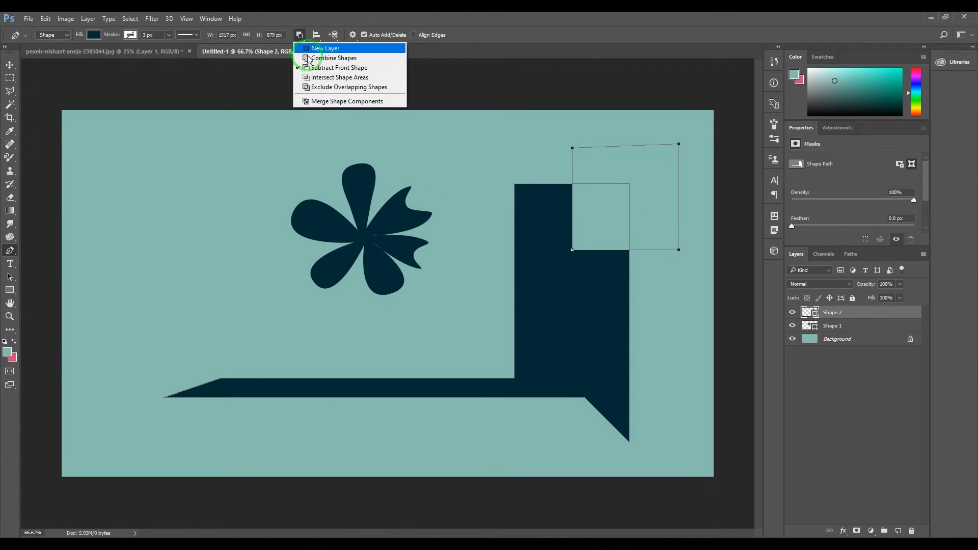
{"action": "left_click", "coordinate": [326, 57]}
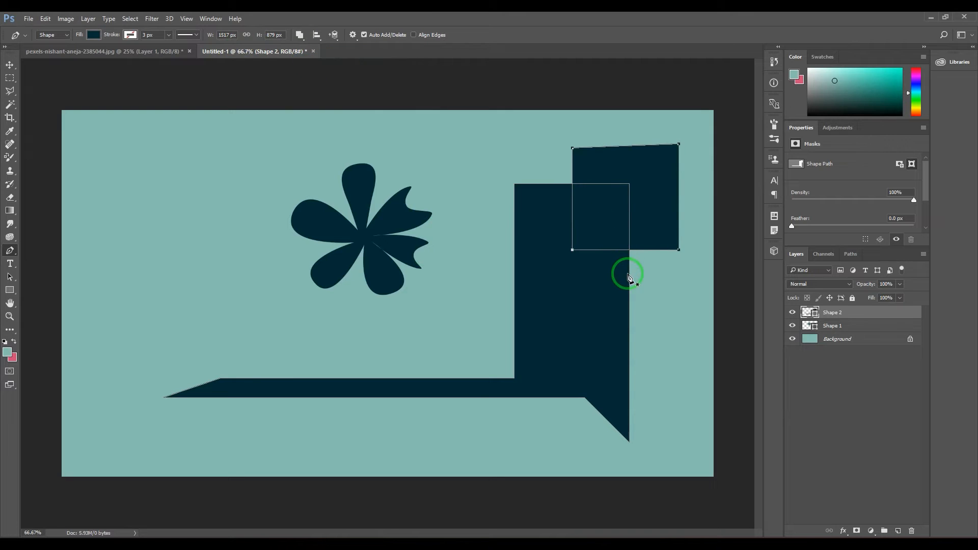
{"action": "left_click", "coordinate": [299, 35]}
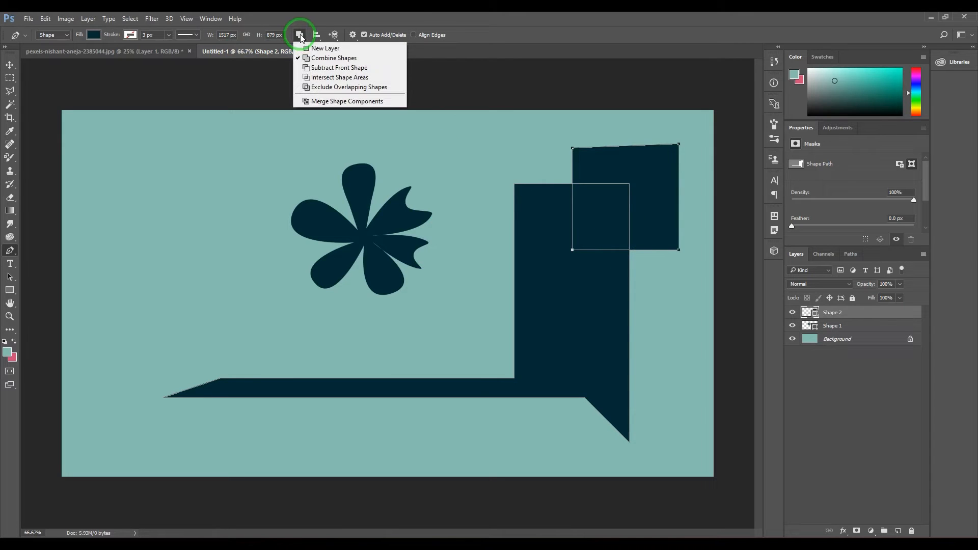
{"action": "left_click", "coordinate": [316, 76]}
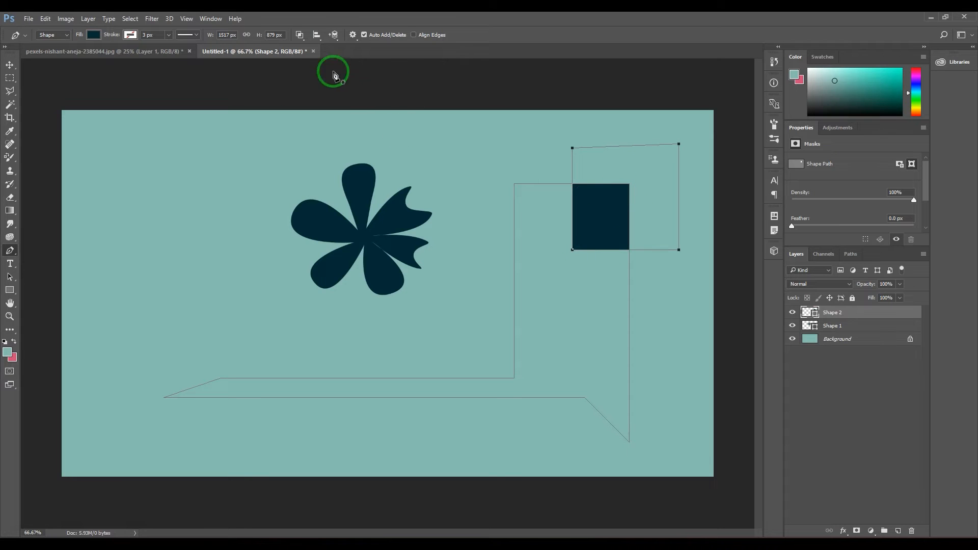
{"action": "left_click", "coordinate": [300, 36]}
{"action": "left_click", "coordinate": [324, 86]}
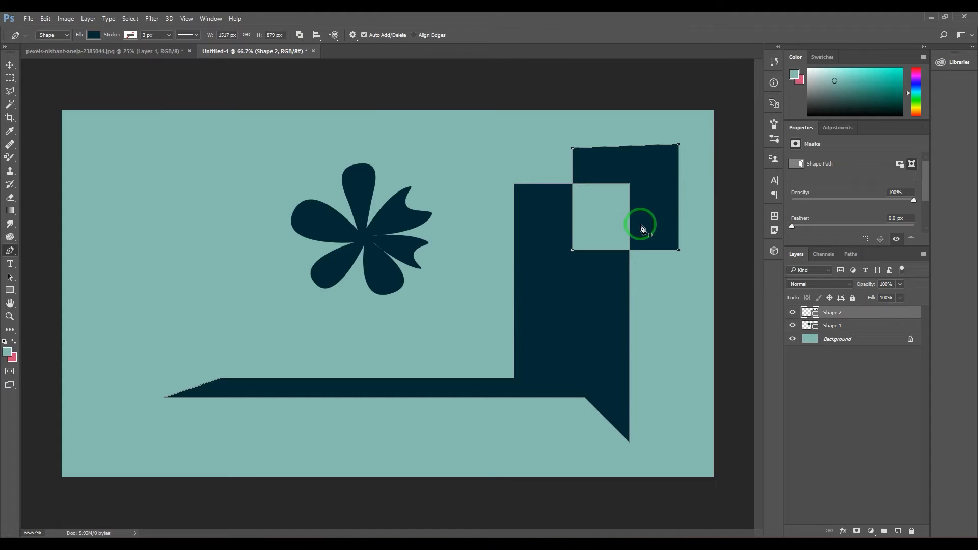
Set the overlapping path to Combine Shapes and draw another four-sided shape on the same layer, left of the flower
{"action": "left_click", "coordinate": [299, 34]}
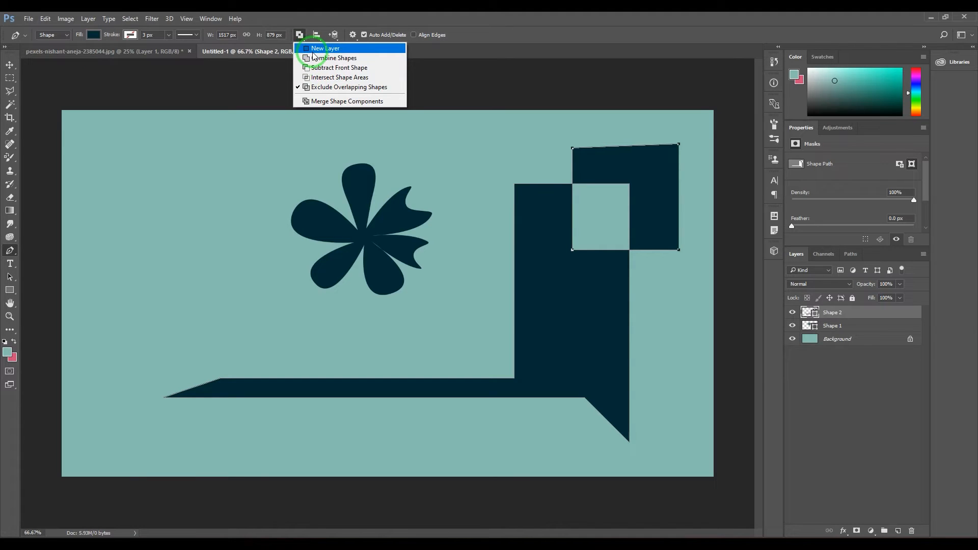
{"action": "left_click", "coordinate": [313, 50]}
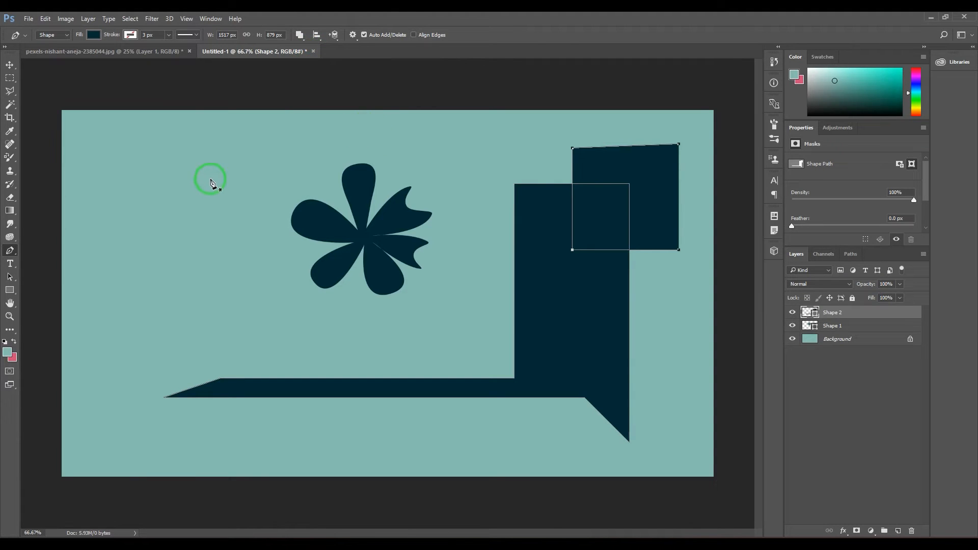
{"action": "left_click", "coordinate": [234, 236]}
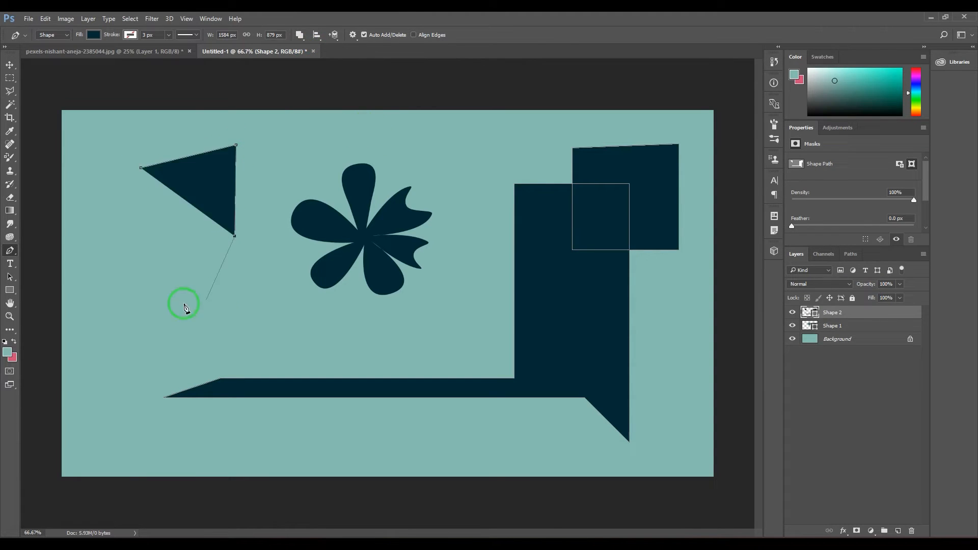
{"action": "left_click", "coordinate": [173, 306]}
{"action": "left_click", "coordinate": [141, 168]}
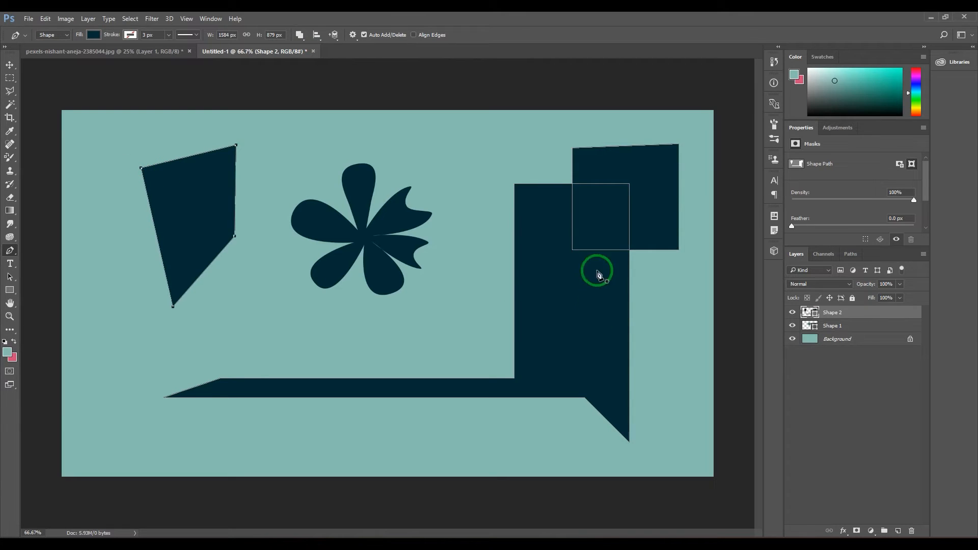
Select all three straight-sided paths of the Shape 2 layer and align them by their left edges, followed by their right edges
{"action": "left_click", "coordinate": [13, 68]}
{"action": "left_click", "coordinate": [9, 250]}
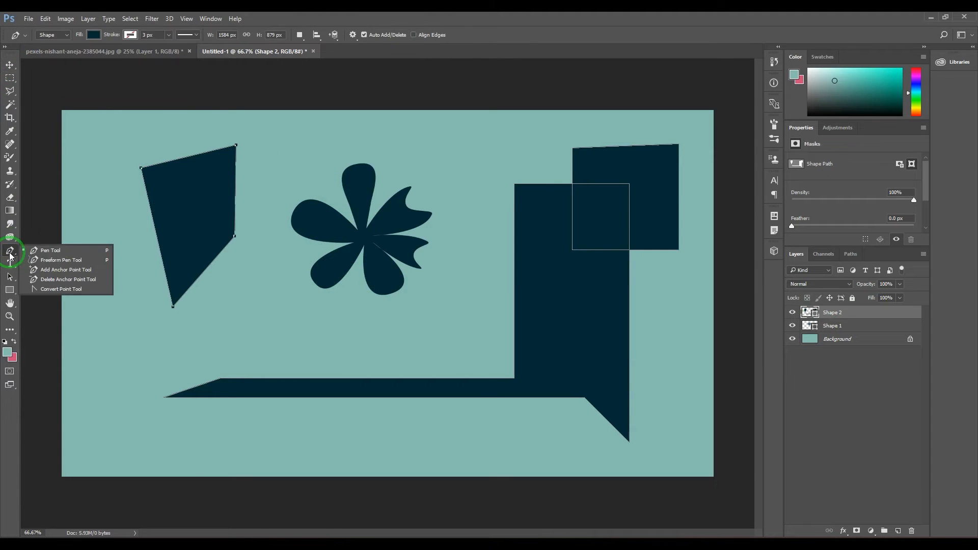
{"action": "left_click", "coordinate": [56, 250]}
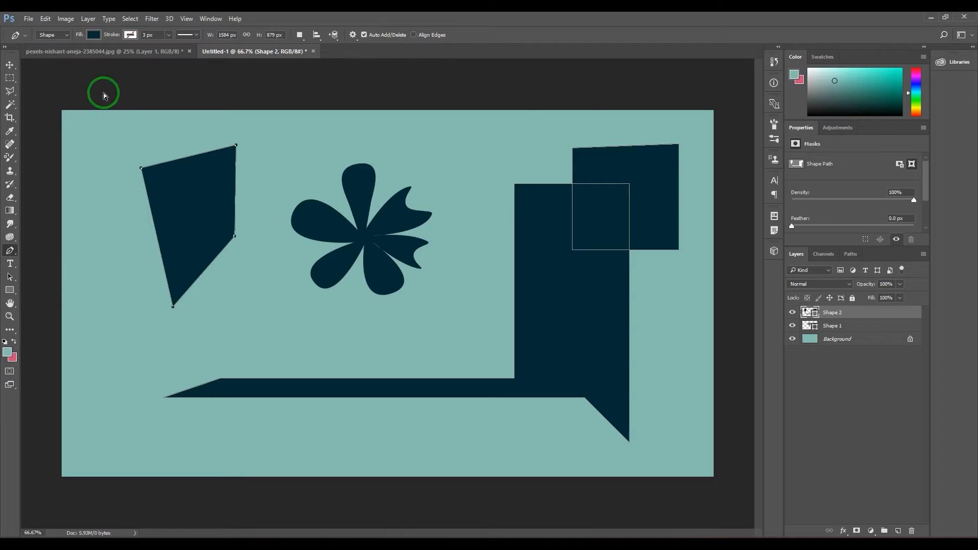
{"action": "left_click_drag", "start_coordinate": [104, 95], "coordinate": [704, 447]}
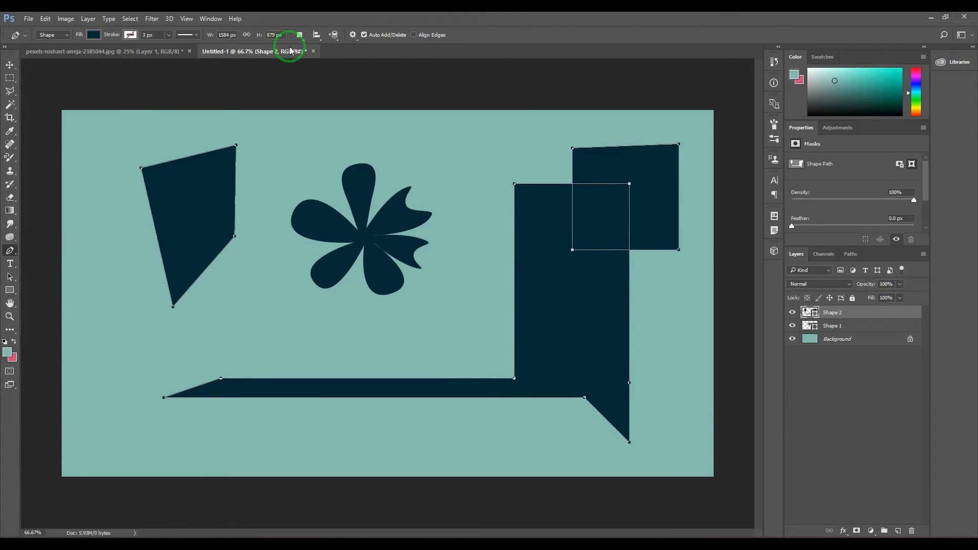
{"action": "left_click", "coordinate": [317, 35]}
{"action": "left_click", "coordinate": [329, 45]}
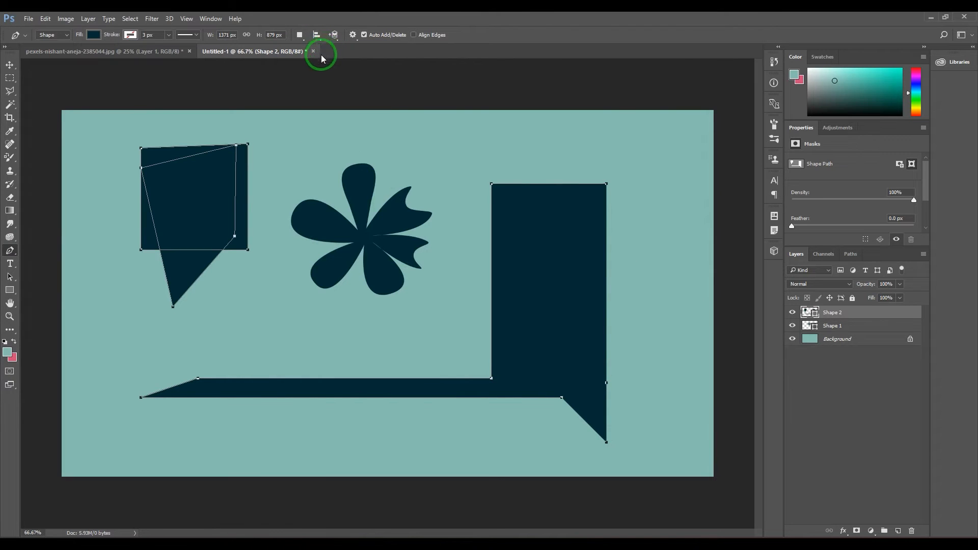
{"action": "left_click", "coordinate": [316, 34]}
{"action": "left_click", "coordinate": [345, 68]}
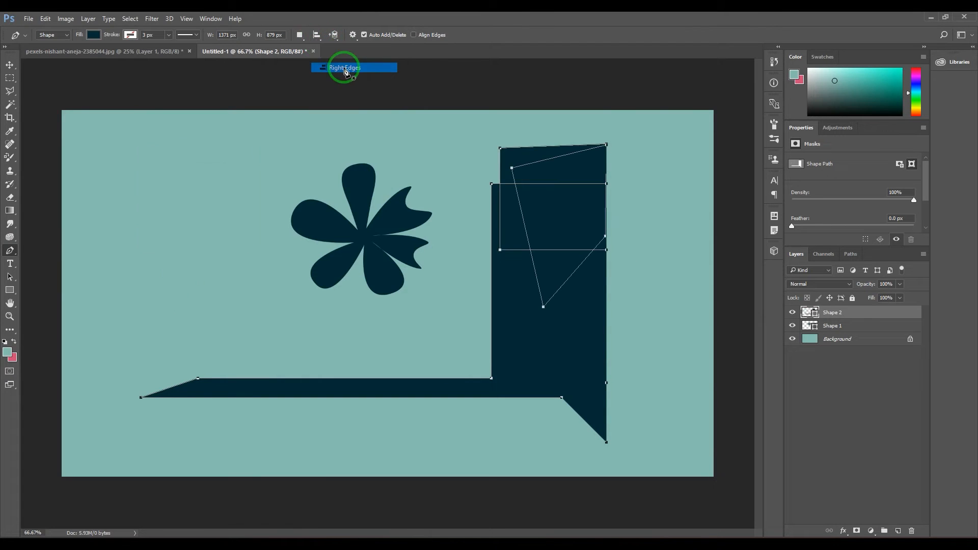
Align the three selected paths of the Shape 2 layer by their horizontal centers and review the path arrangement options
{"action": "left_click", "coordinate": [318, 35]}
{"action": "left_click", "coordinate": [343, 82]}
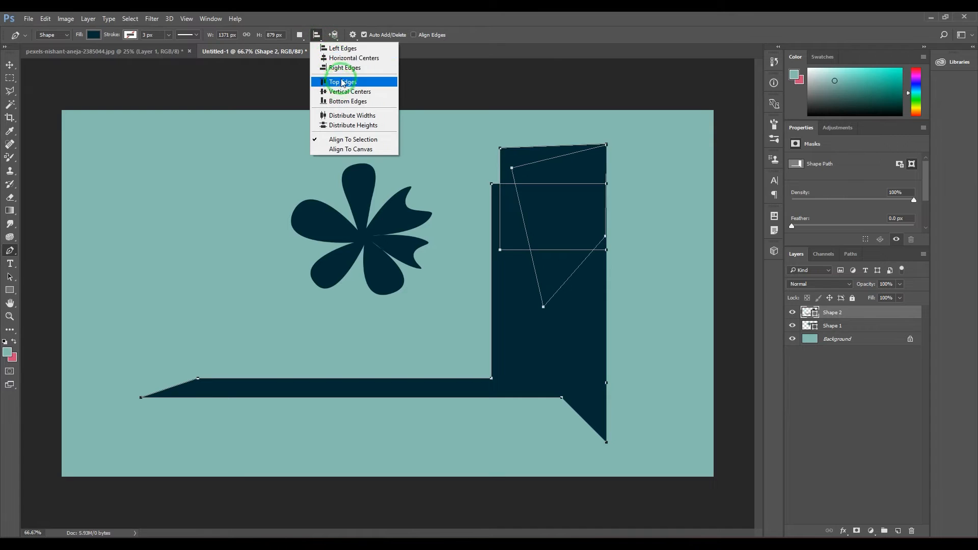
{"action": "left_click", "coordinate": [344, 58]}
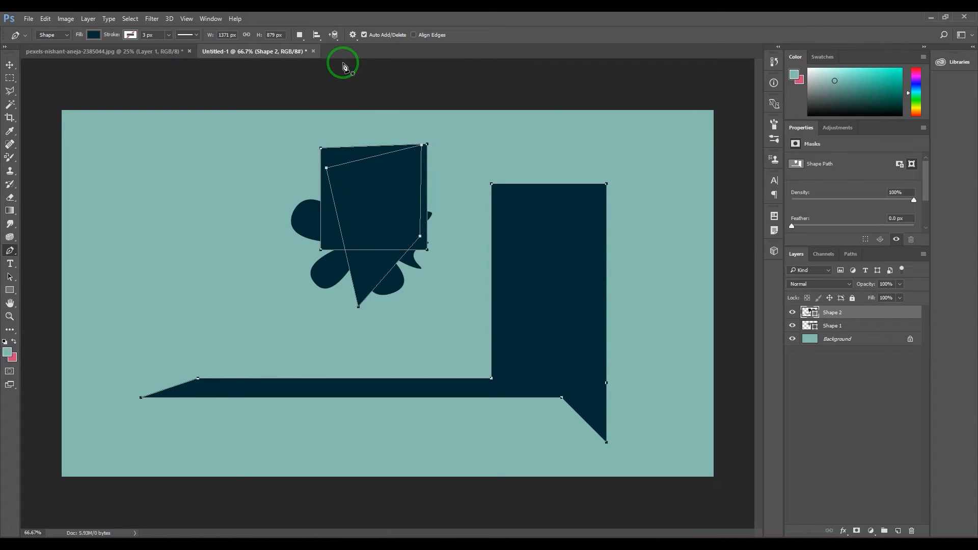
{"action": "left_click", "coordinate": [335, 36]}
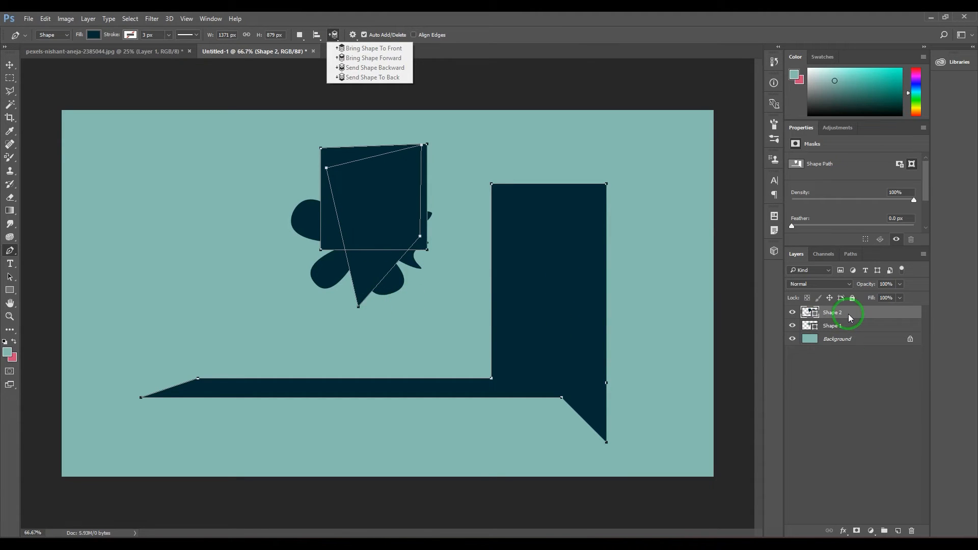
{"action": "left_click", "coordinate": [580, 31]}
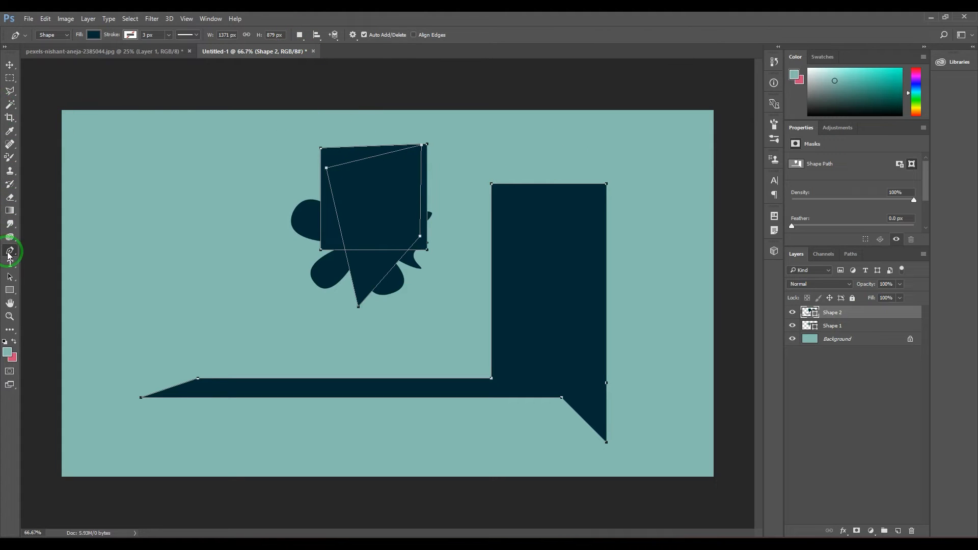
Draw a closed four-sided shape of about 205 × 261 px on a new layer, in the canvas's empty upper-left area
{"action": "left_click", "coordinate": [110, 188]}
{"action": "left_click", "coordinate": [106, 247]}
{"action": "left_click", "coordinate": [176, 225]}
{"action": "left_click", "coordinate": [170, 159]}
{"action": "left_click", "coordinate": [110, 188]}
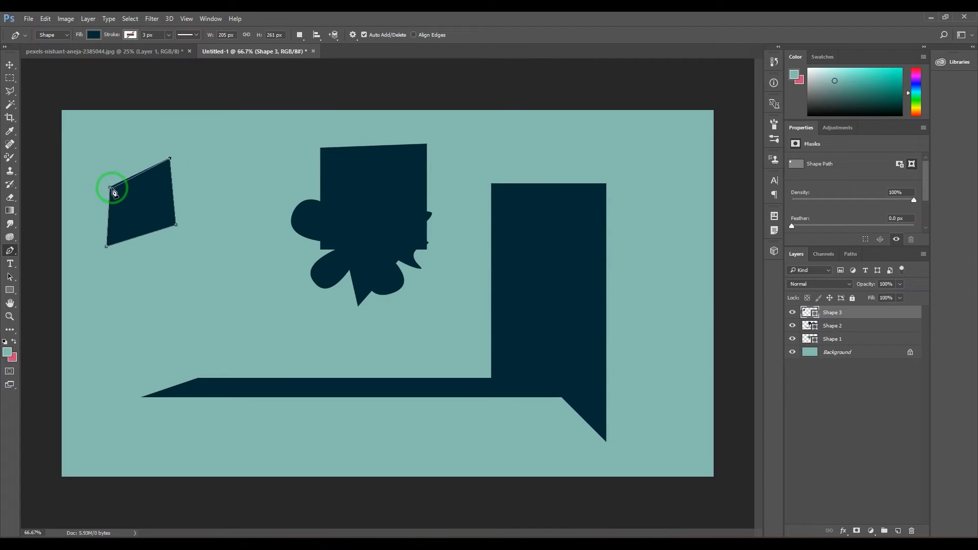
Set the path operation to Combine Shapes and draw a second four-sided path overlapping the lower-right corner of the new shape
{"action": "left_click", "coordinate": [300, 34]}
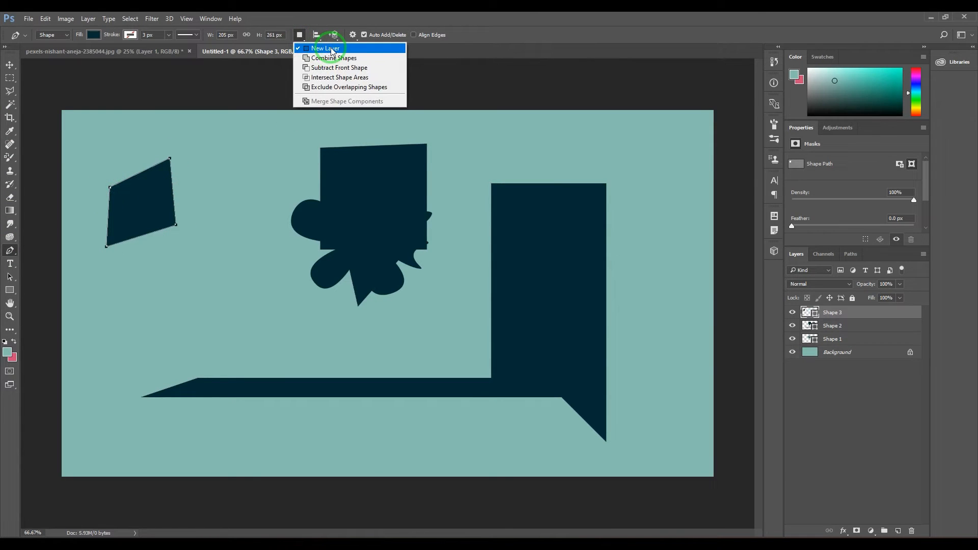
{"action": "left_click", "coordinate": [332, 50]}
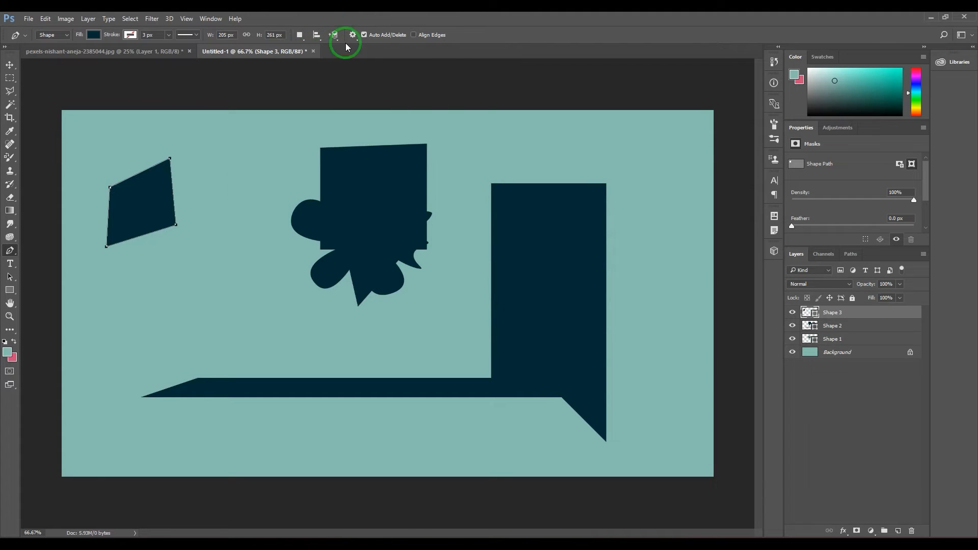
{"action": "left_click", "coordinate": [300, 35]}
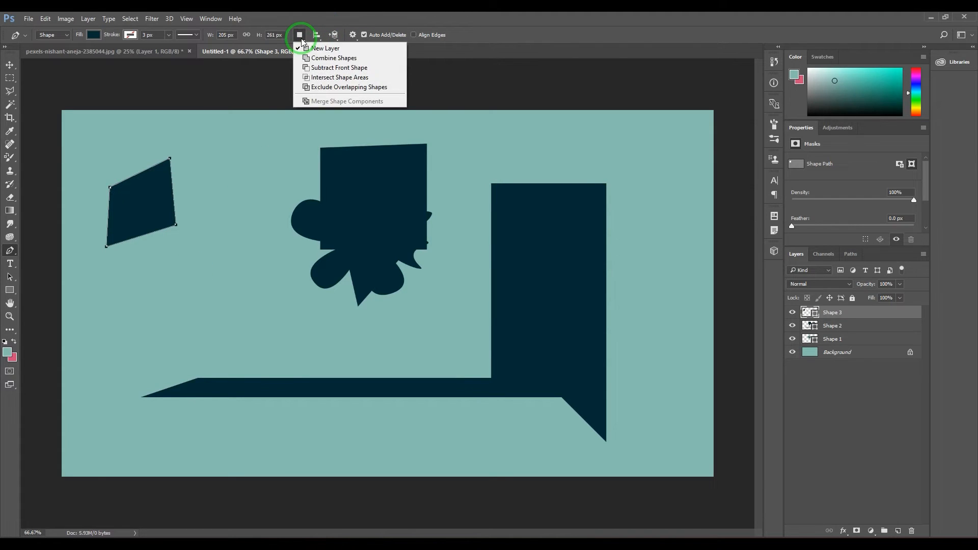
{"action": "left_click", "coordinate": [316, 58]}
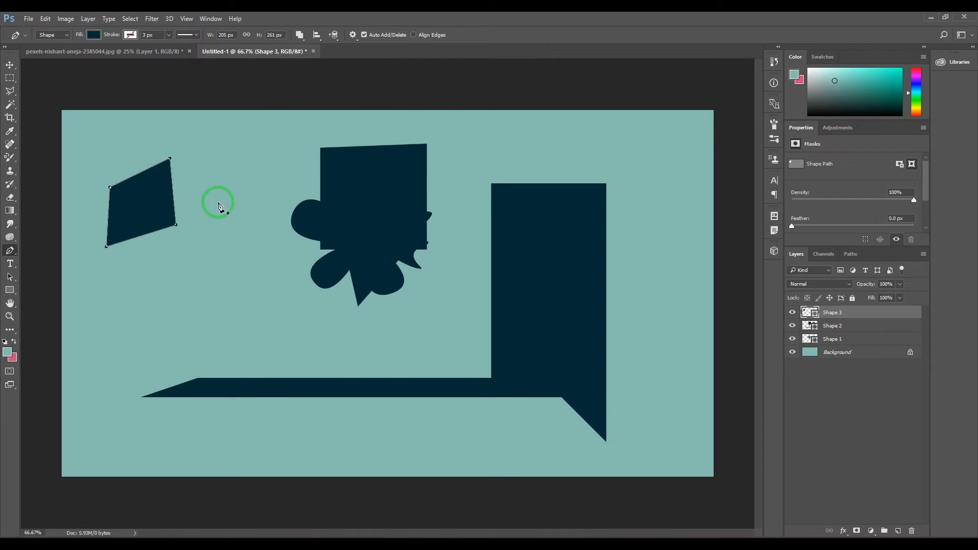
{"action": "left_click", "coordinate": [151, 208]}
{"action": "left_click", "coordinate": [148, 281]}
{"action": "left_click", "coordinate": [229, 225]}
{"action": "left_click", "coordinate": [222, 176]}
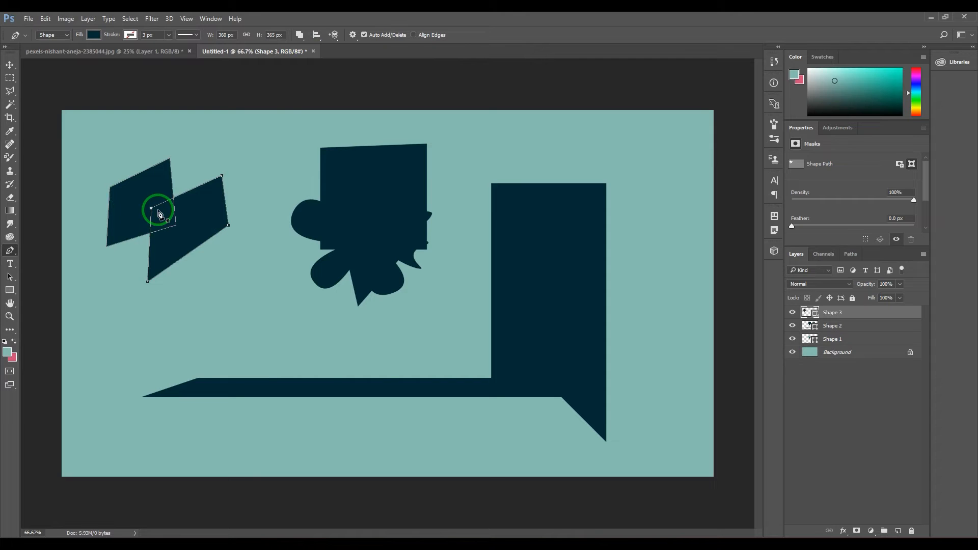
{"action": "left_click", "coordinate": [152, 209]}
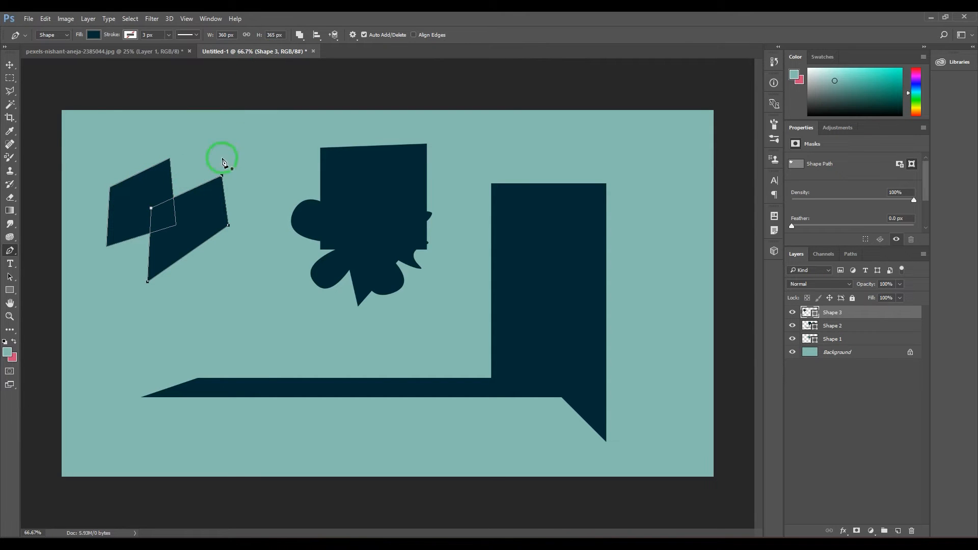
Try aligning both paths of the Shape 3 layer by their left edges, and undo the alignment
{"action": "left_click_drag", "start_coordinate": [9, 251], "coordinate": [40, 251]}
{"action": "left_click_drag", "start_coordinate": [94, 135], "coordinate": [256, 308]}
{"action": "left_click", "coordinate": [317, 34]}
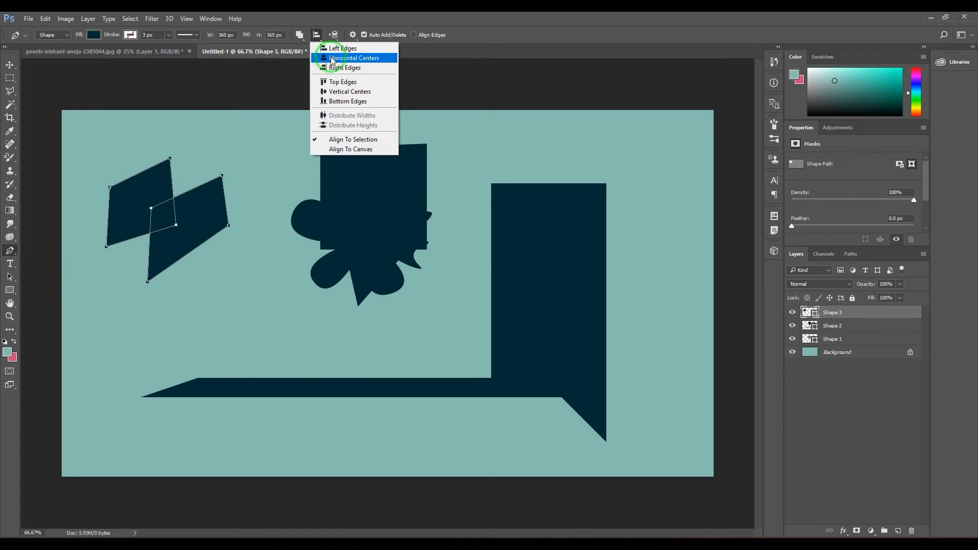
{"action": "left_click", "coordinate": [333, 48]}
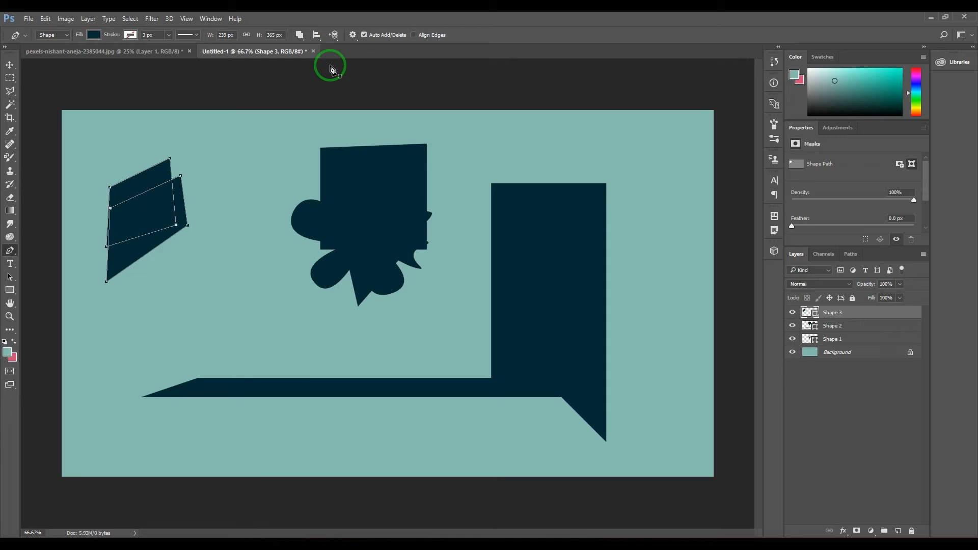
{"action": "key", "text": "ctrl+z"}
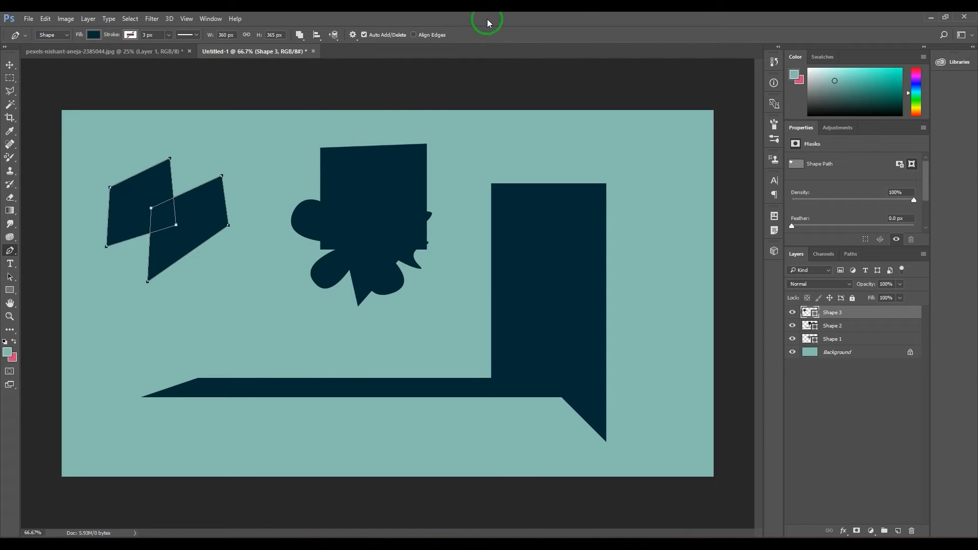
Return to the Pen tool and check its Rubber Band option
{"action": "left_click", "coordinate": [10, 64]}
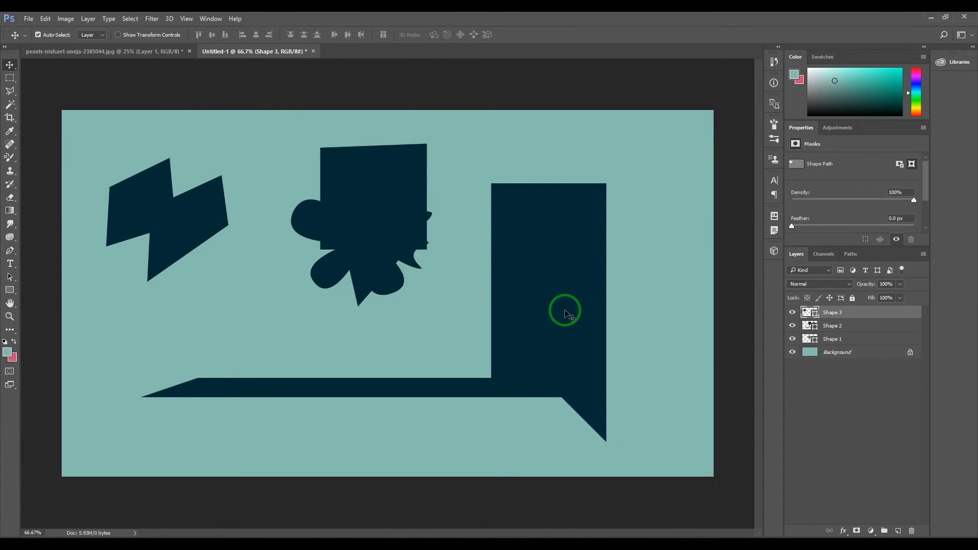
{"action": "left_click", "coordinate": [11, 250]}
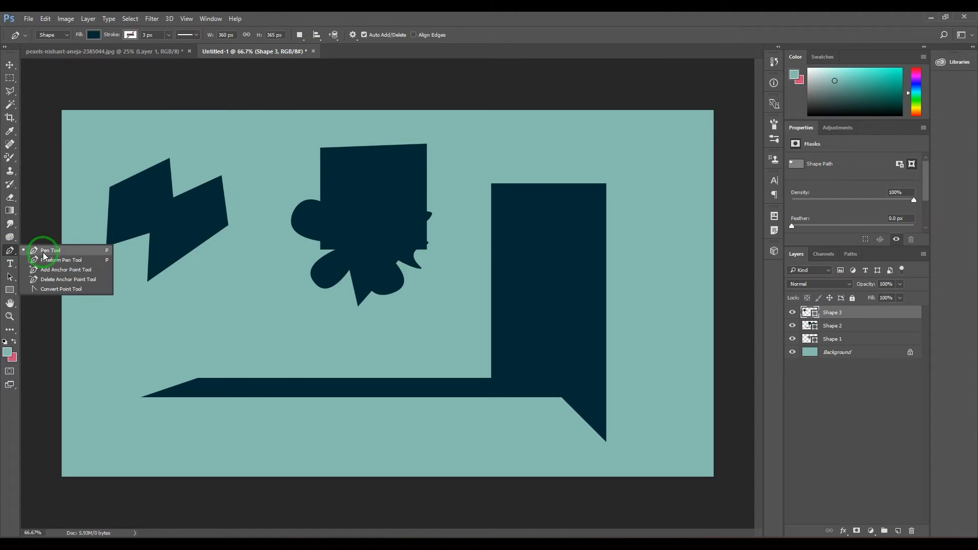
{"action": "left_click", "coordinate": [44, 251]}
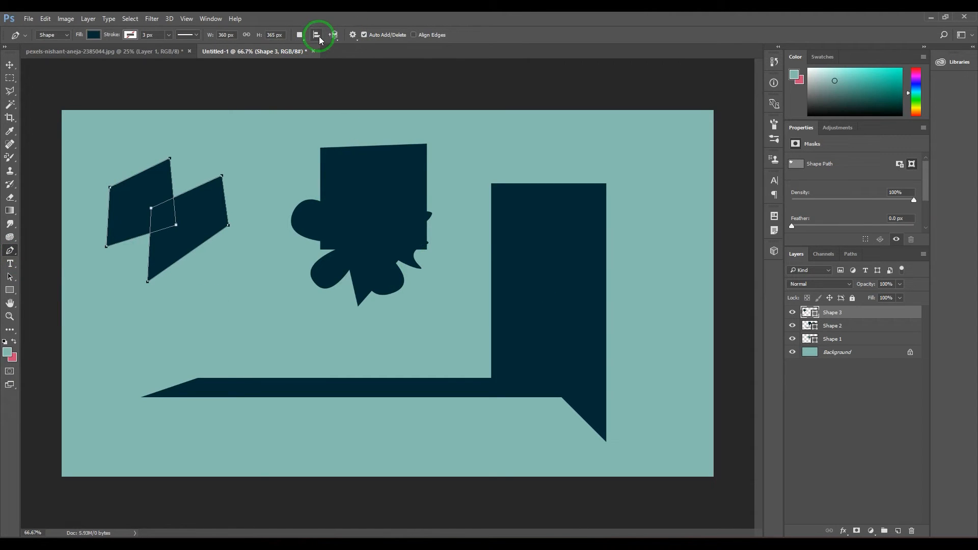
{"action": "left_click", "coordinate": [352, 36]}
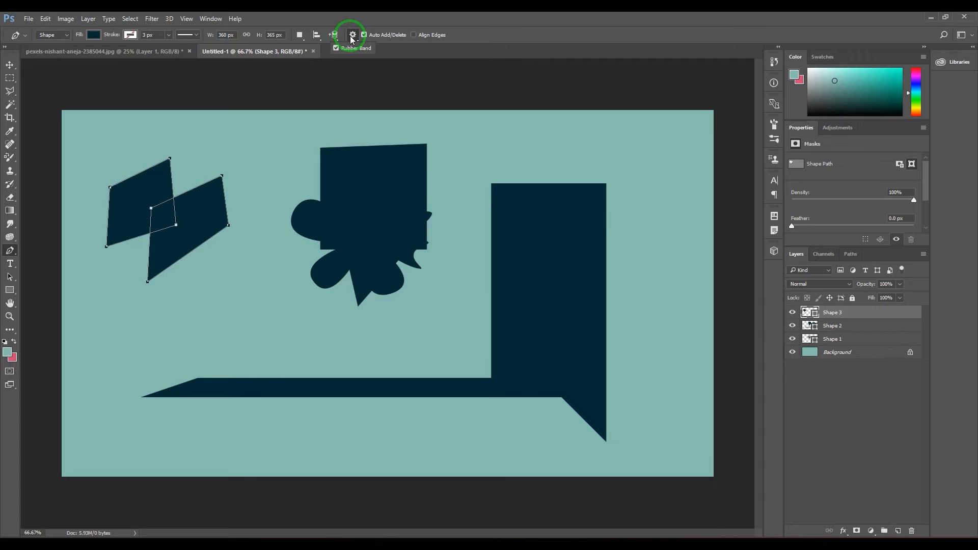
{"action": "left_click", "coordinate": [512, 15]}
Delete the Shape 1, Shape 2 and Shape 3 layers so only the background remains
{"action": "left_click", "coordinate": [883, 339]}
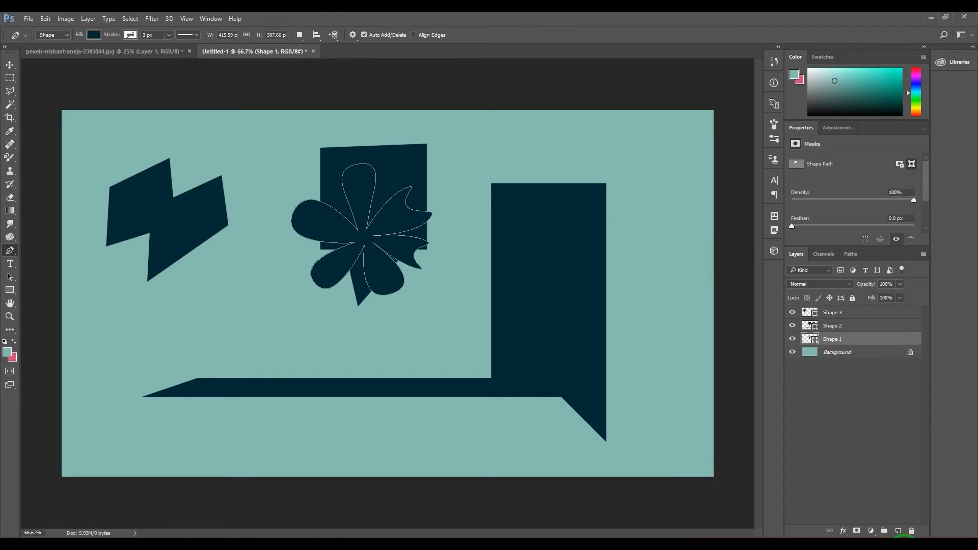
{"action": "left_click", "coordinate": [912, 531]}
{"action": "left_click", "coordinate": [479, 231]}
{"action": "left_click", "coordinate": [889, 326]}
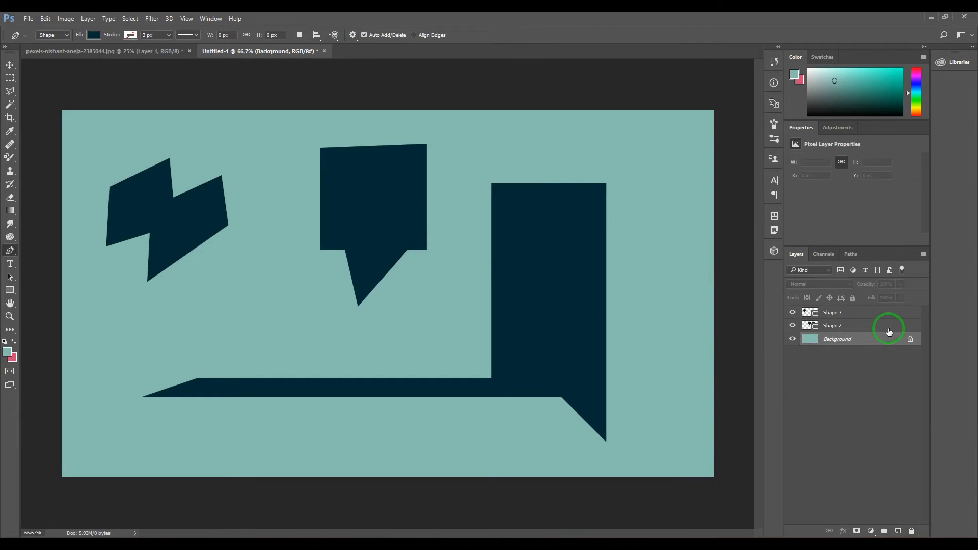
{"action": "left_click", "coordinate": [911, 531]}
{"action": "left_click", "coordinate": [442, 214]}
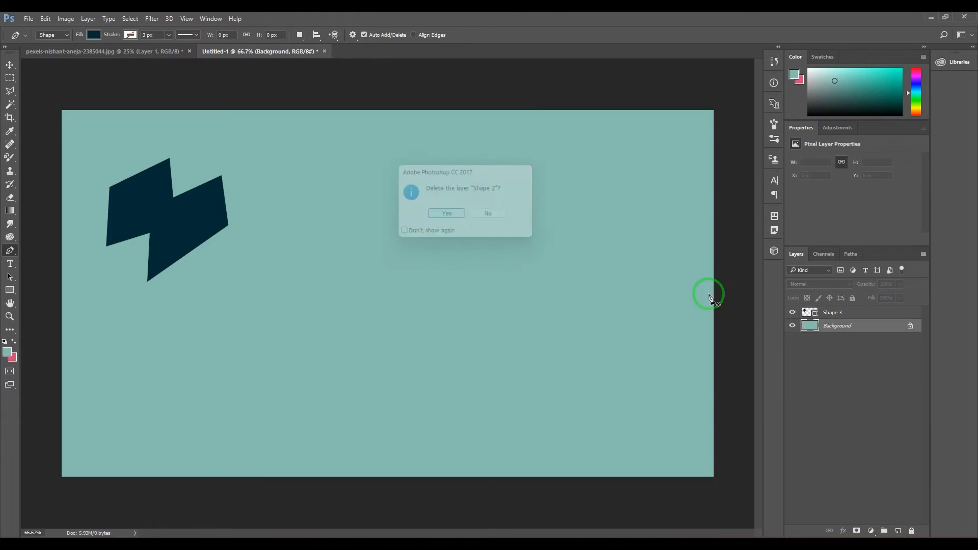
{"action": "left_click", "coordinate": [850, 314]}
{"action": "left_click", "coordinate": [910, 530]}
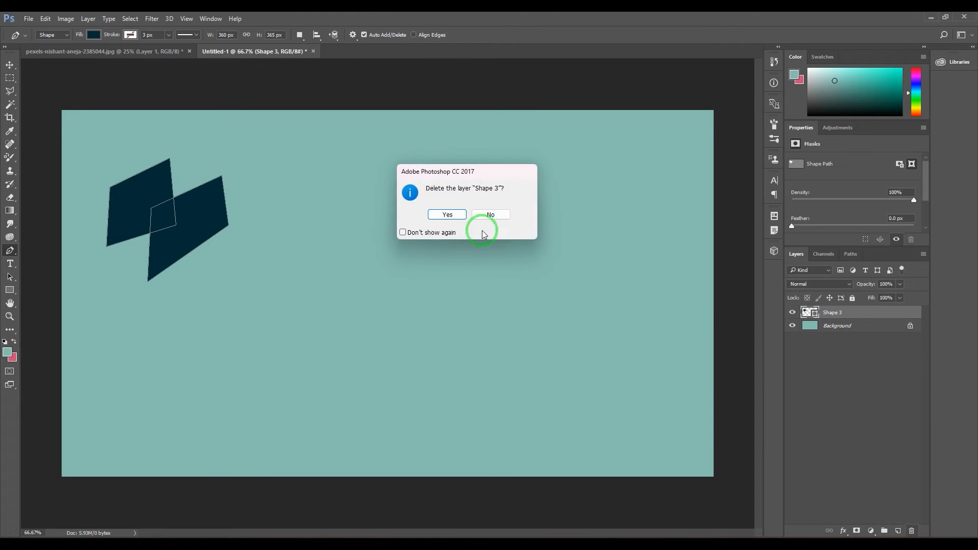
{"action": "left_click", "coordinate": [482, 230]}
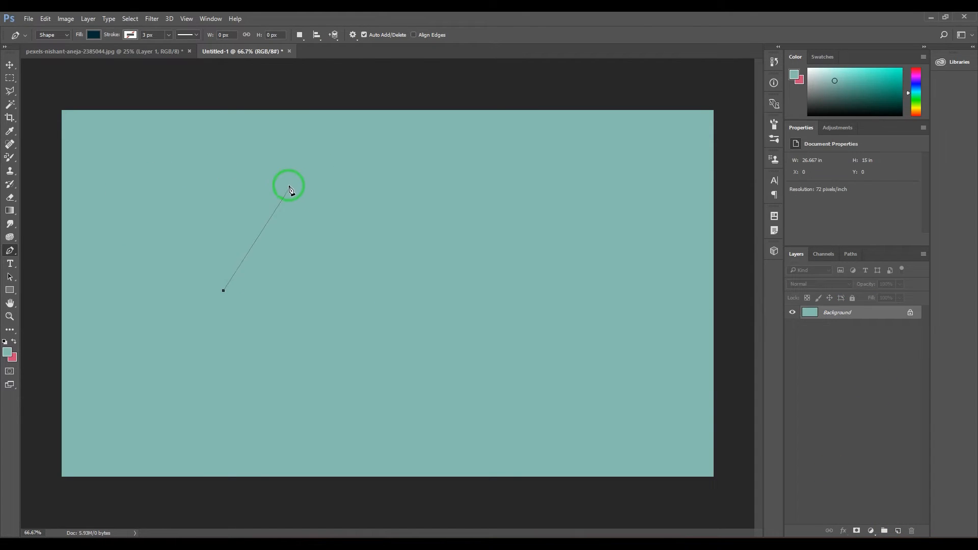
Draw the outer outline of a letter m with a curved first arch, a corner point between arches and a curved second peak
{"action": "left_click_drag", "start_coordinate": [285, 178], "coordinate": [350, 180]}
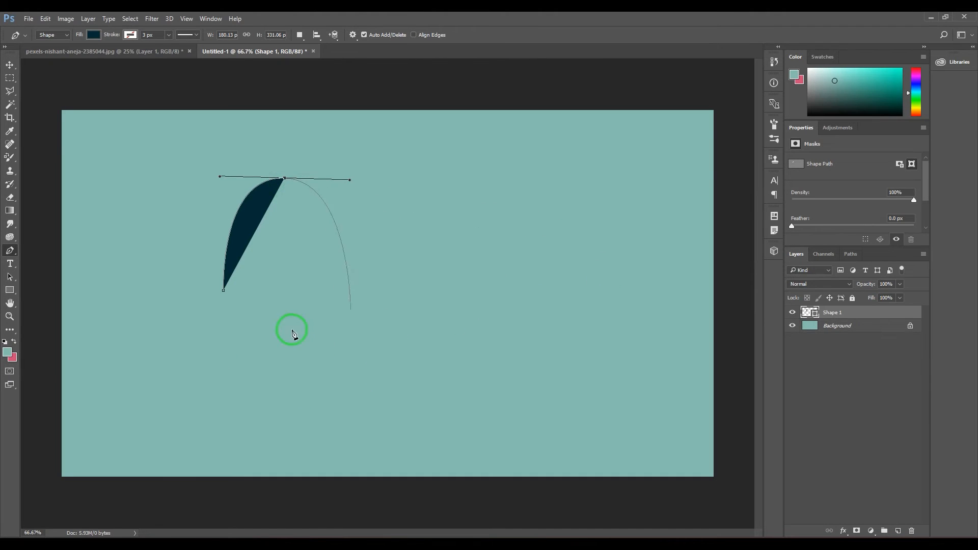
{"action": "left_click", "coordinate": [289, 296]}
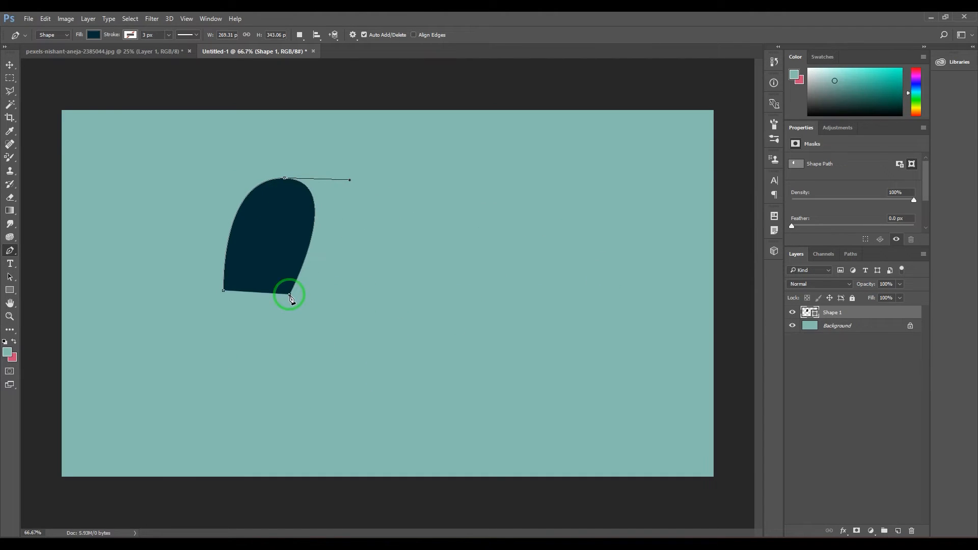
{"action": "left_click_drag", "start_coordinate": [402, 200], "coordinate": [458, 211]}
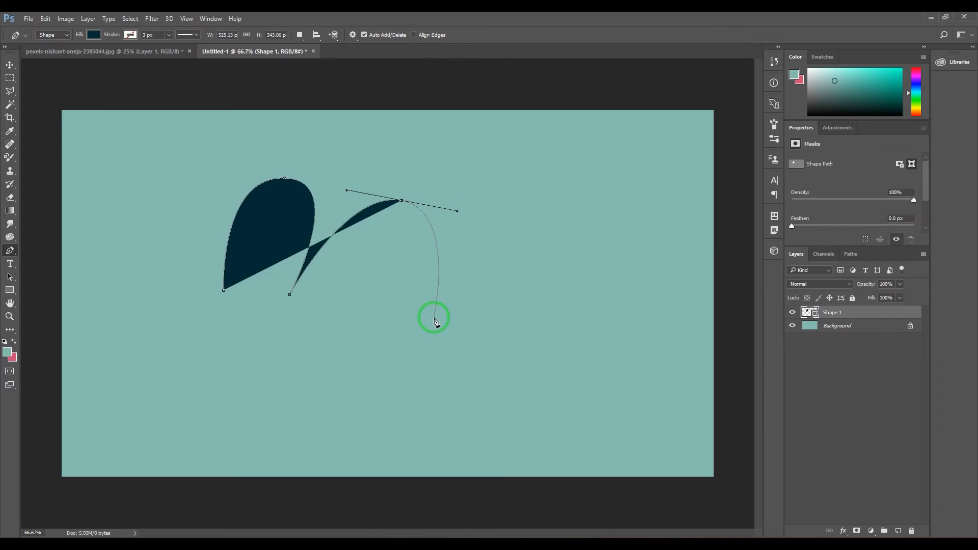
Turn Rubber Band off, try a curved anchor point below the second arch, and undo that point
{"action": "left_click", "coordinate": [353, 35]}
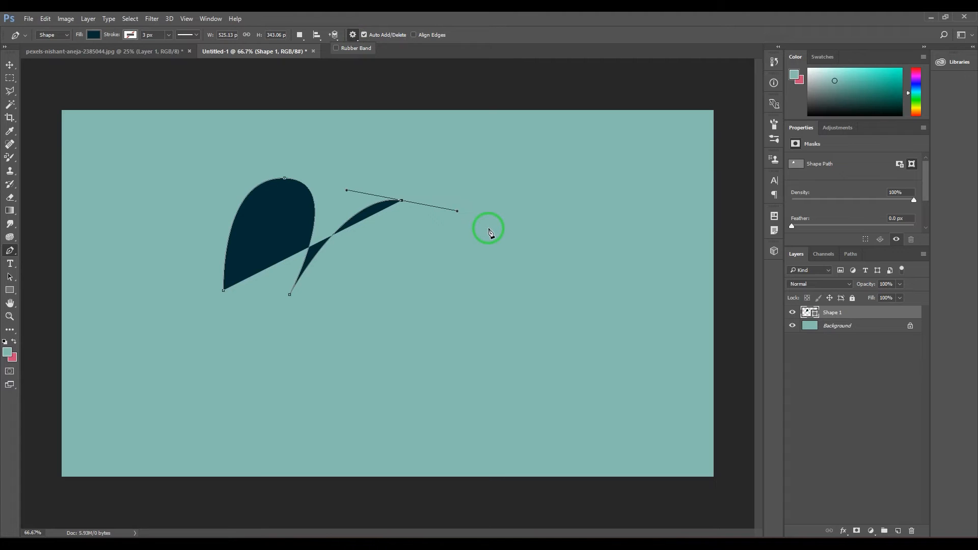
{"action": "left_click", "coordinate": [417, 335]}
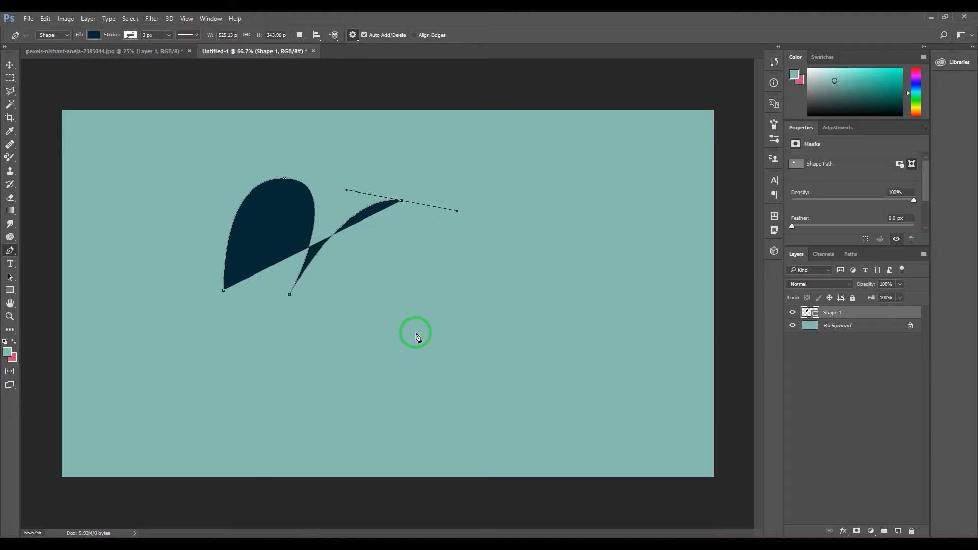
{"action": "left_click", "coordinate": [416, 334]}
{"action": "left_click_drag", "start_coordinate": [416, 334], "coordinate": [382, 335]}
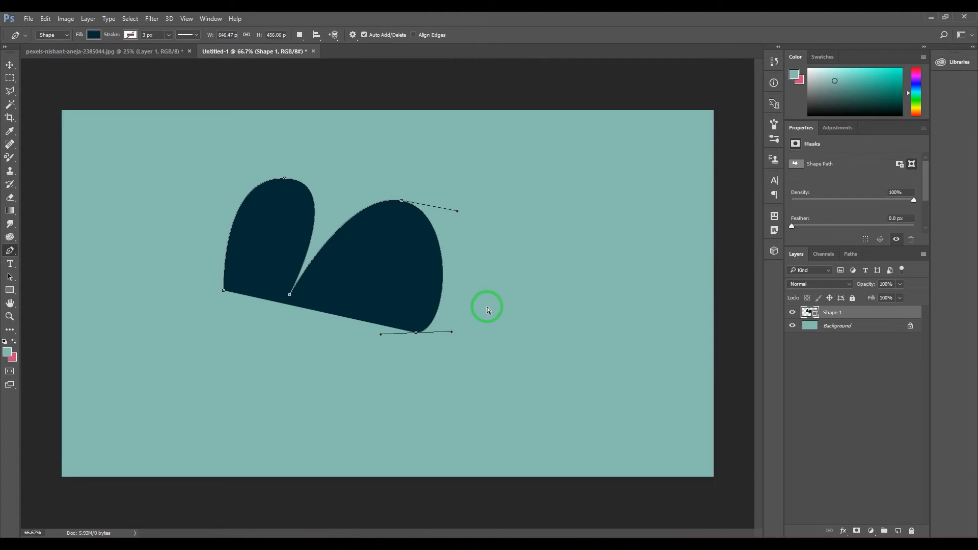
{"action": "key", "text": "ctrl+z"}
Turn Rubber Band on and bring the second arch down to a corner point at the letter's lower right
{"action": "left_click", "coordinate": [353, 35]}
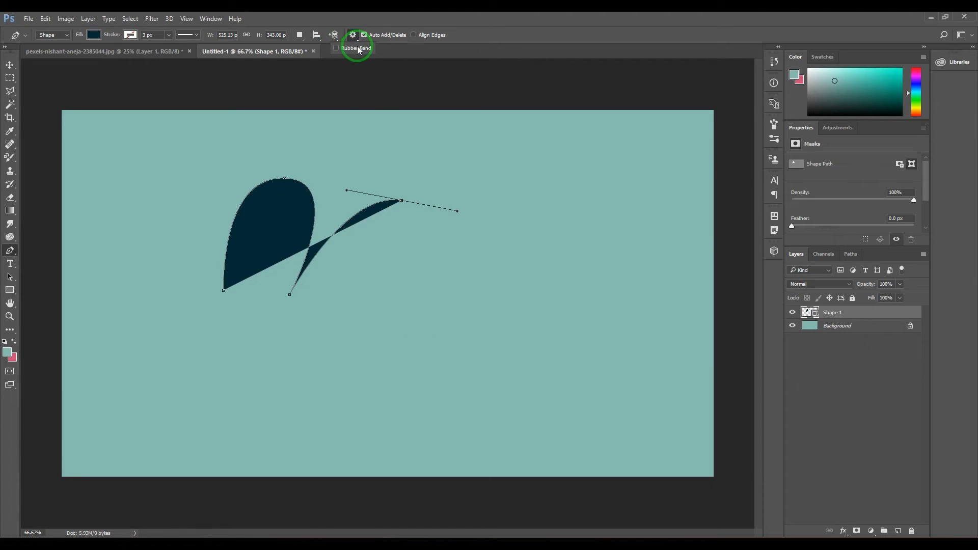
{"action": "left_click", "coordinate": [358, 49]}
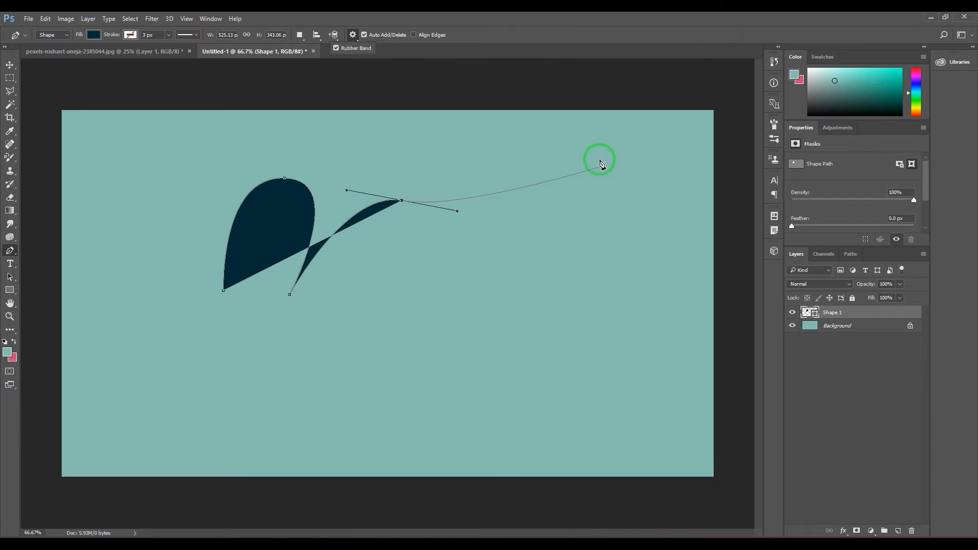
{"action": "left_click", "coordinate": [373, 357]}
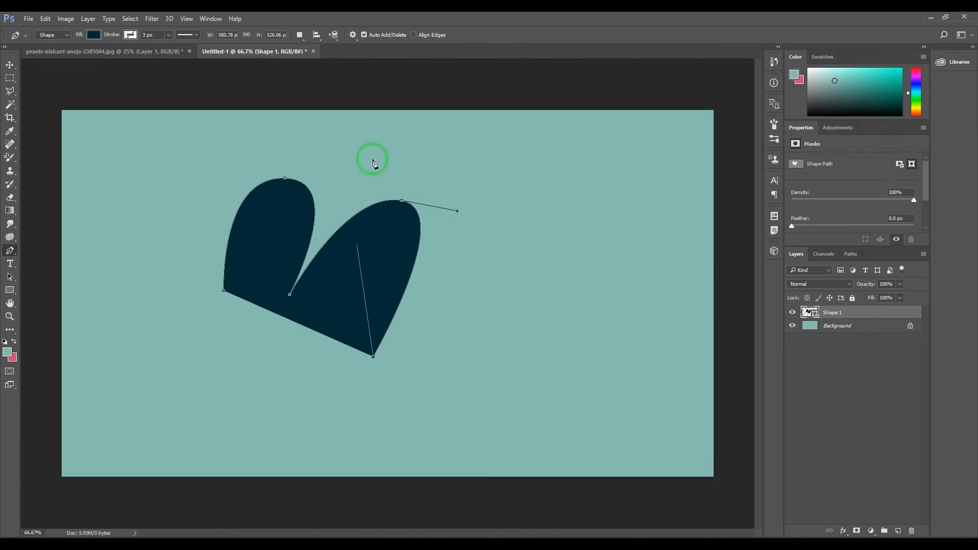
Draw the letter m's inner edges with straight segments and close the path at its starting point, about 581 × 526 px overall
{"action": "left_click", "coordinate": [331, 326]}
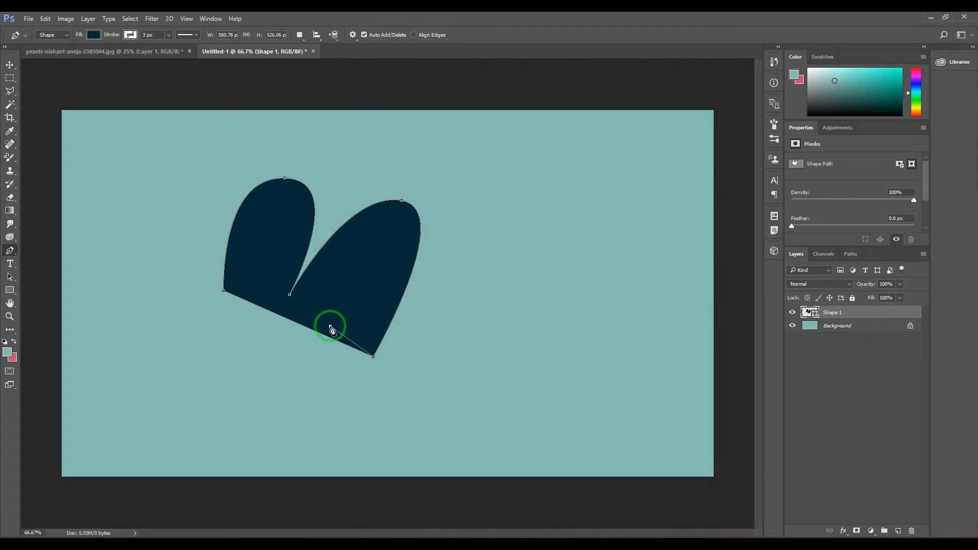
{"action": "left_click", "coordinate": [380, 249]}
{"action": "left_click", "coordinate": [284, 325]}
{"action": "left_click", "coordinate": [260, 314]}
{"action": "left_click", "coordinate": [280, 229]}
{"action": "left_click", "coordinate": [248, 255]}
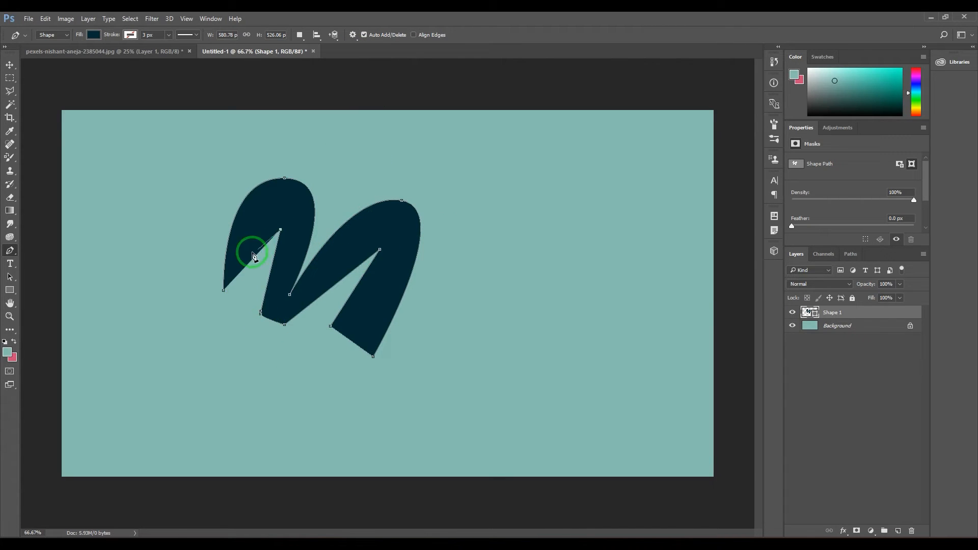
{"action": "left_click", "coordinate": [241, 299]}
{"action": "left_click", "coordinate": [224, 291]}
{"action": "left_click", "coordinate": [466, 52]}
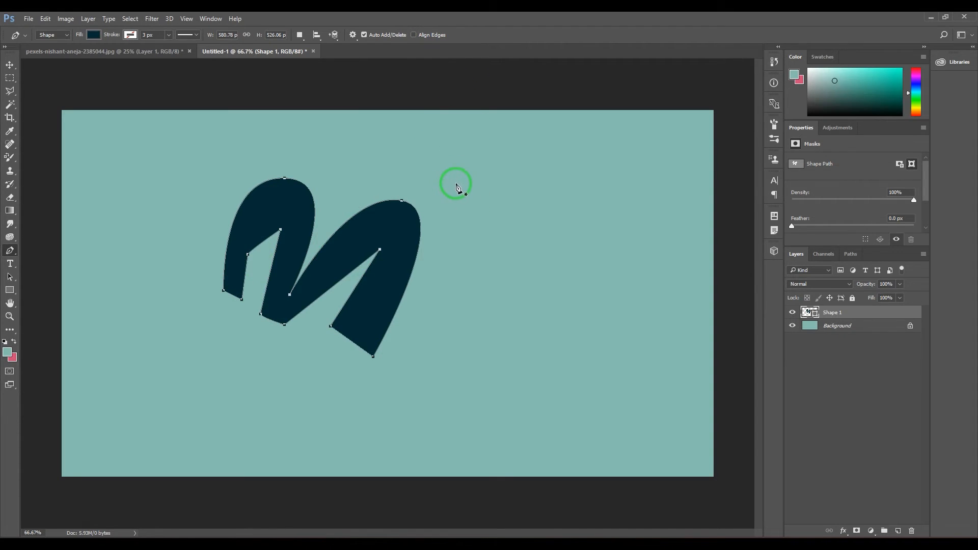
Draw a small four-point shape just outside the second arch, with three corner points and one curved point, about 16 × 16 px
{"action": "key", "text": "z"}
{"action": "left_click_drag", "start_coordinate": [424, 203], "coordinate": [549, 246]}
{"action": "key", "text": "space"}
{"action": "left_click_drag", "start_coordinate": [549, 159], "coordinate": [311, 246]}
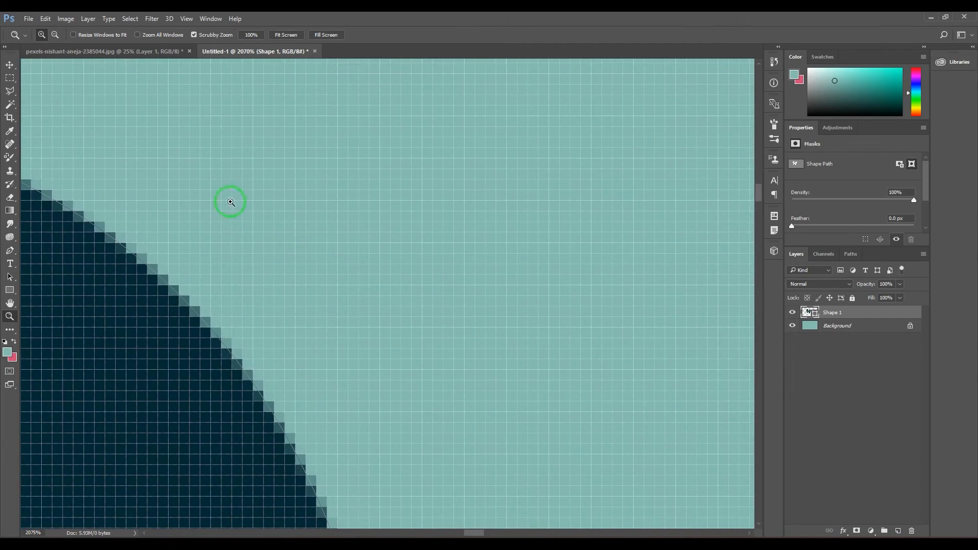
{"action": "key", "text": "p"}
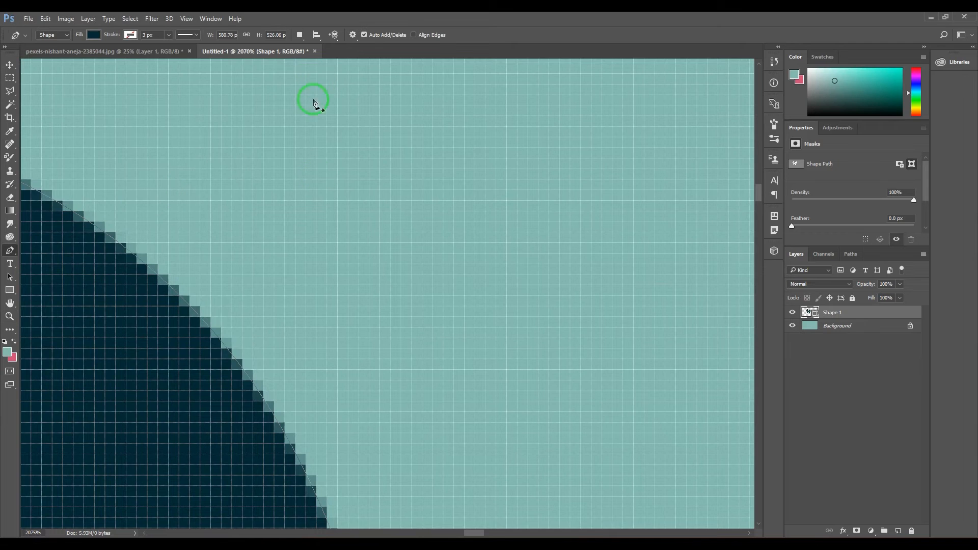
{"action": "left_click", "coordinate": [432, 137]}
{"action": "left_click", "coordinate": [316, 232]}
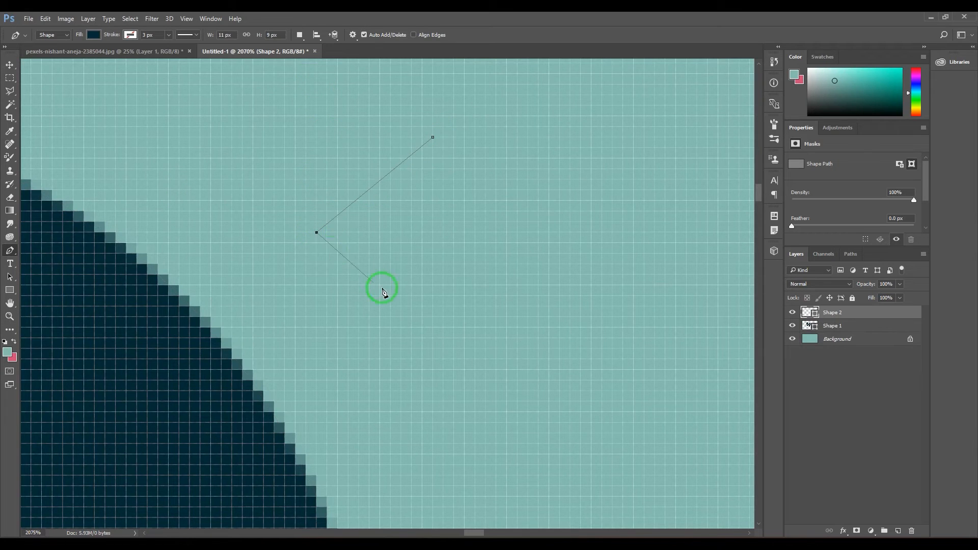
{"action": "left_click", "coordinate": [422, 306]}
{"action": "left_click_drag", "start_coordinate": [485, 190], "coordinate": [475, 160]}
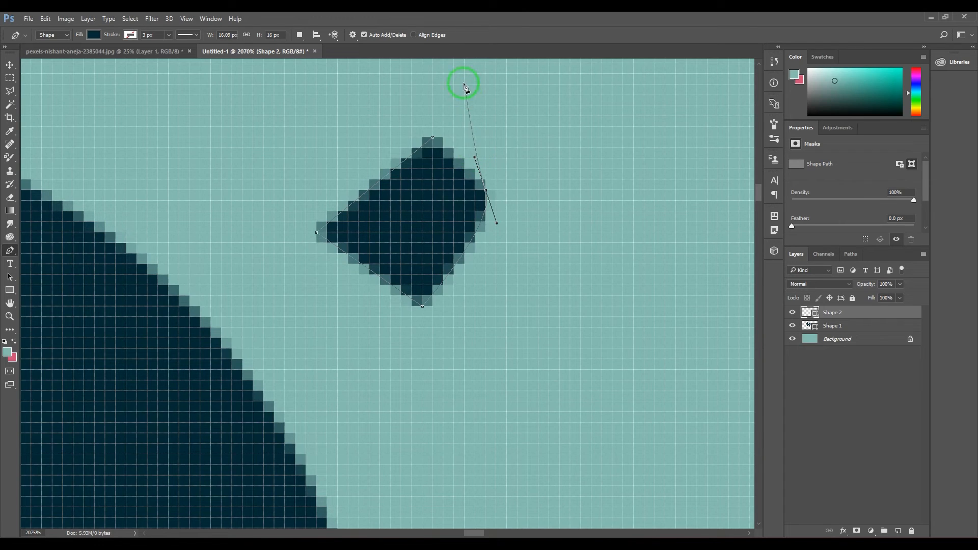
Turn Align Edges on and extend the small shape's open path with a curved anchor point beyond its last curve
{"action": "left_click", "coordinate": [414, 34]}
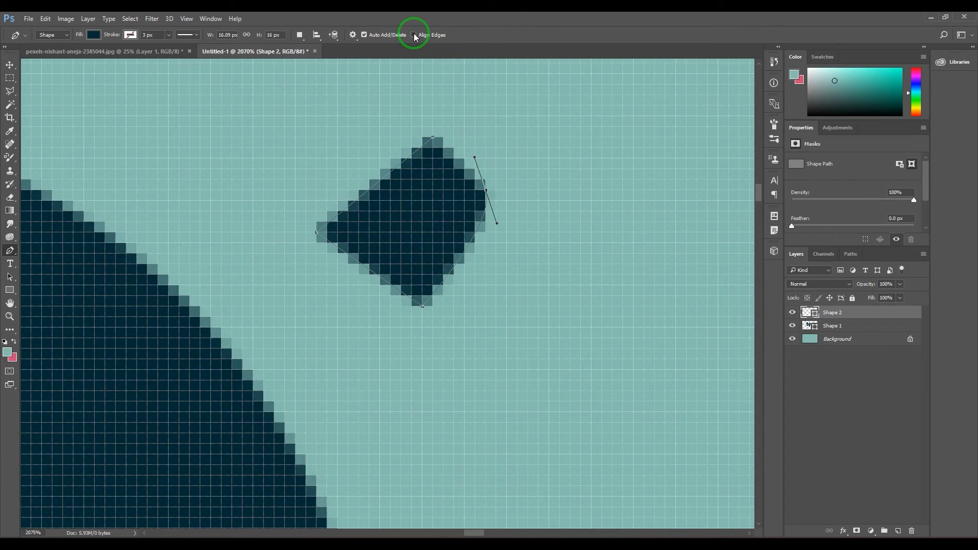
{"action": "left_click", "coordinate": [414, 35]}
{"action": "left_click", "coordinate": [414, 35]}
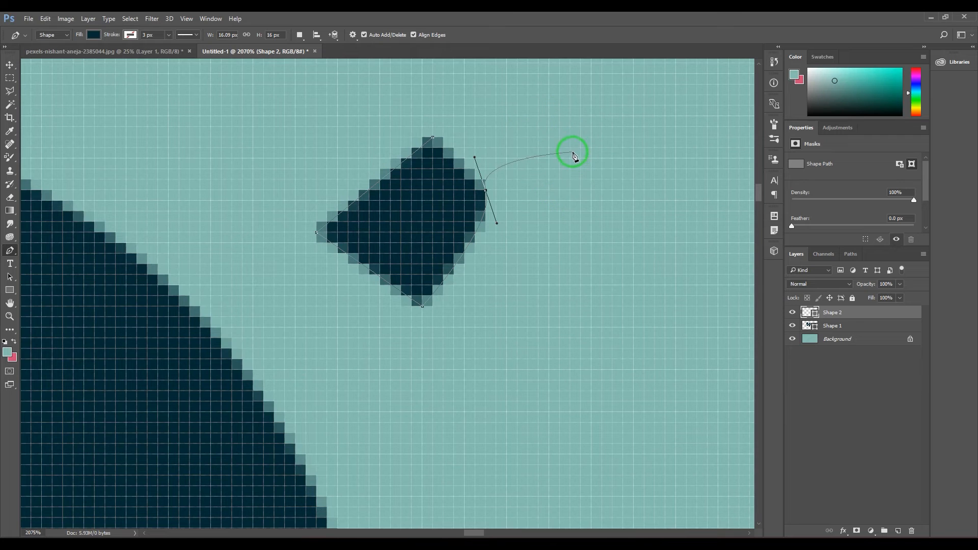
{"action": "left_click_drag", "start_coordinate": [570, 158], "coordinate": [581, 217]}
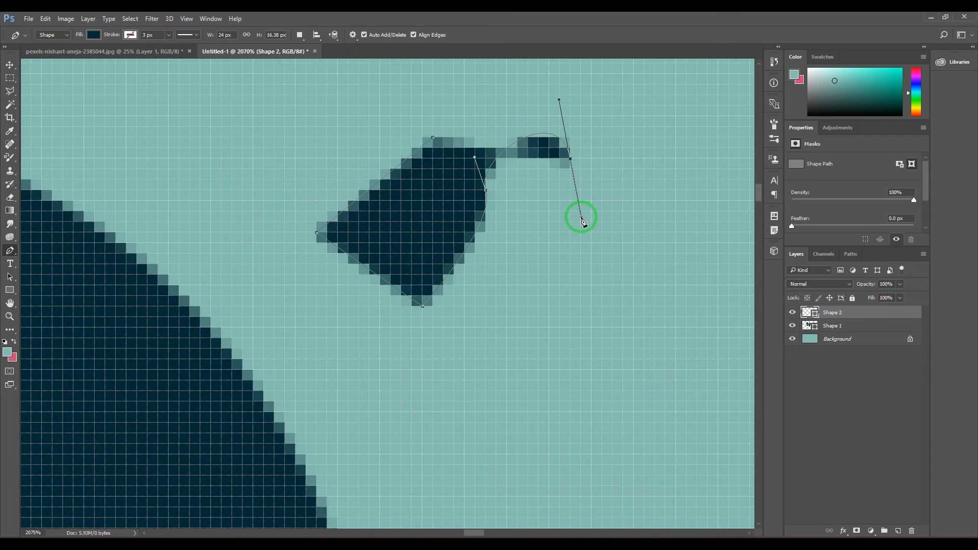
Turn Align Edges off, add a curved point and outer corner points, and close the small path, about 30 × 25 px overall
{"action": "left_click", "coordinate": [414, 34]}
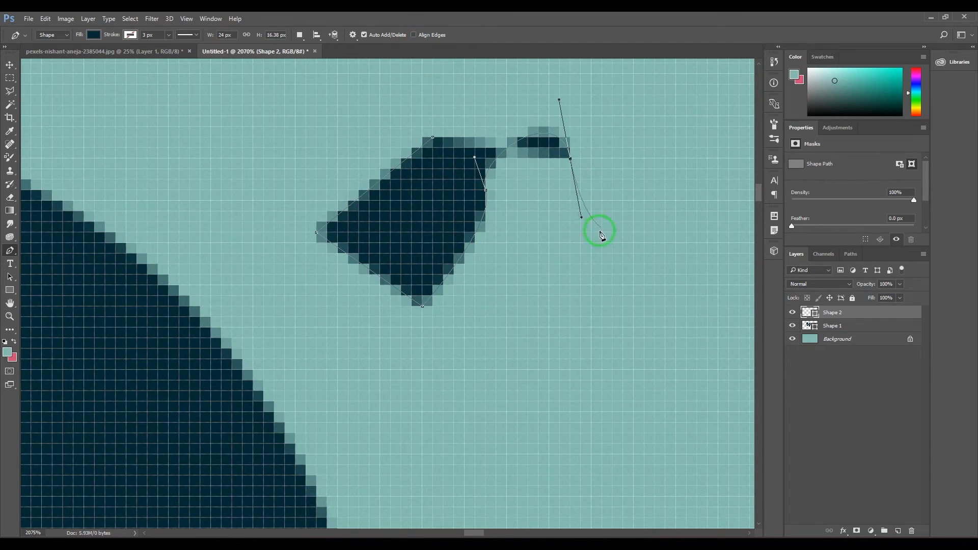
{"action": "left_click_drag", "start_coordinate": [560, 253], "coordinate": [518, 256]}
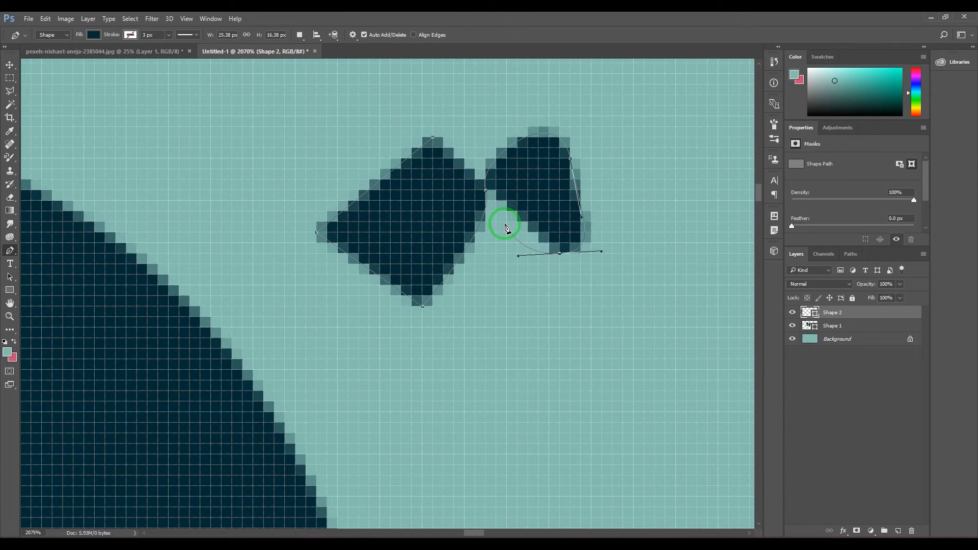
{"action": "left_click", "coordinate": [507, 223]}
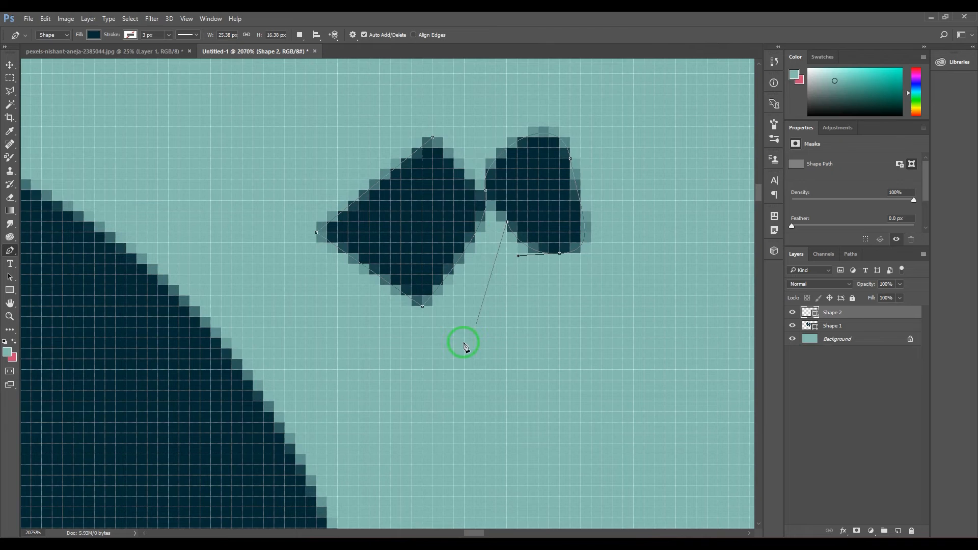
{"action": "left_click", "coordinate": [443, 370]}
{"action": "left_click", "coordinate": [263, 243]}
{"action": "left_click", "coordinate": [359, 105]}
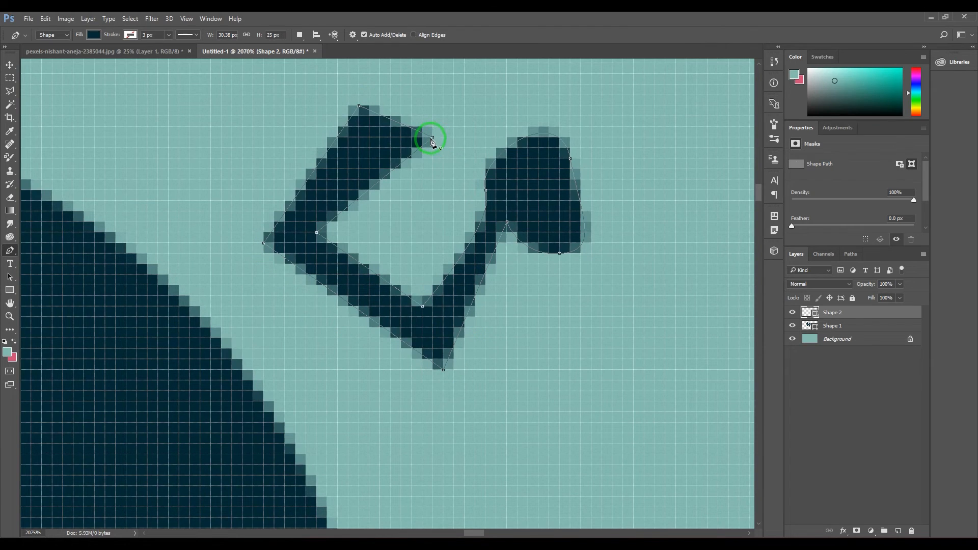
{"action": "left_click", "coordinate": [433, 137]}
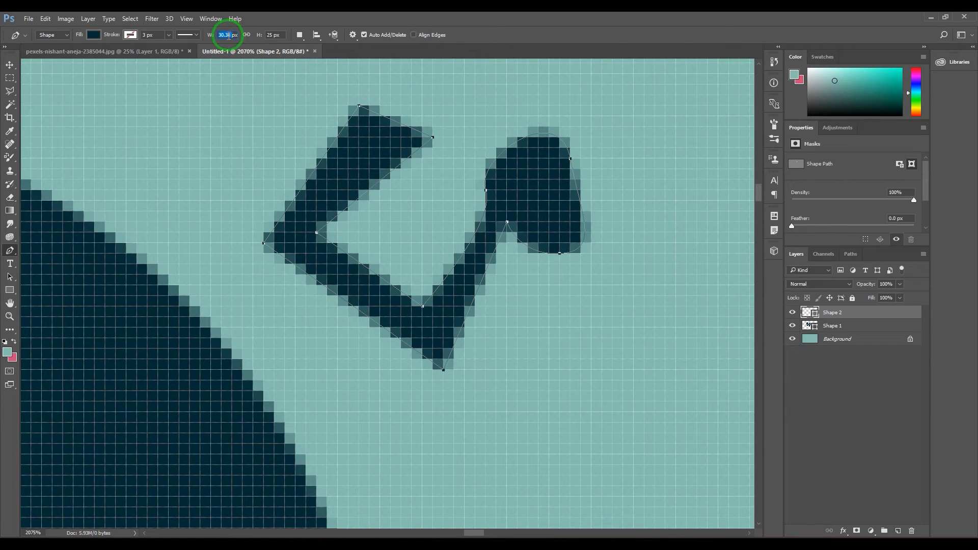
Set the small shape's width and height to 40 px each
{"action": "key", "text": "Tab"}
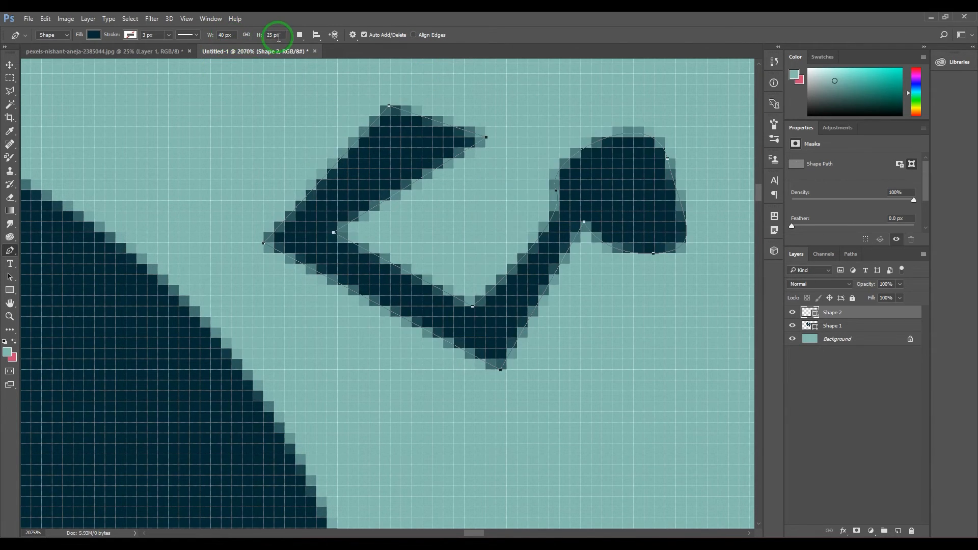
{"action": "type", "text": "40"}
{"action": "key", "text": "Return"}
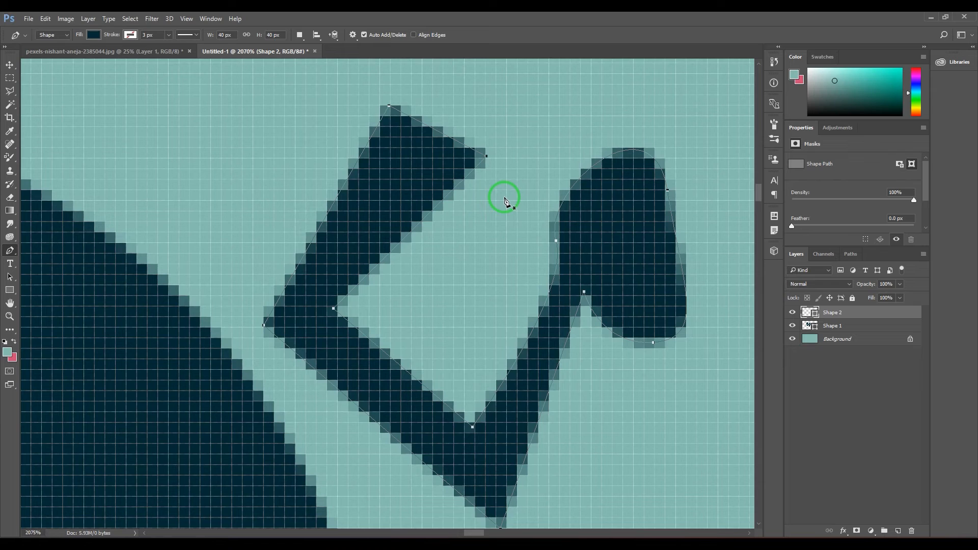
Give the small shape a yellow stroke from the recently used colors
{"action": "key", "text": "ctrl+minus"}
{"action": "key", "text": "ctrl+minus"}
{"action": "key", "text": "ctrl+minus"}
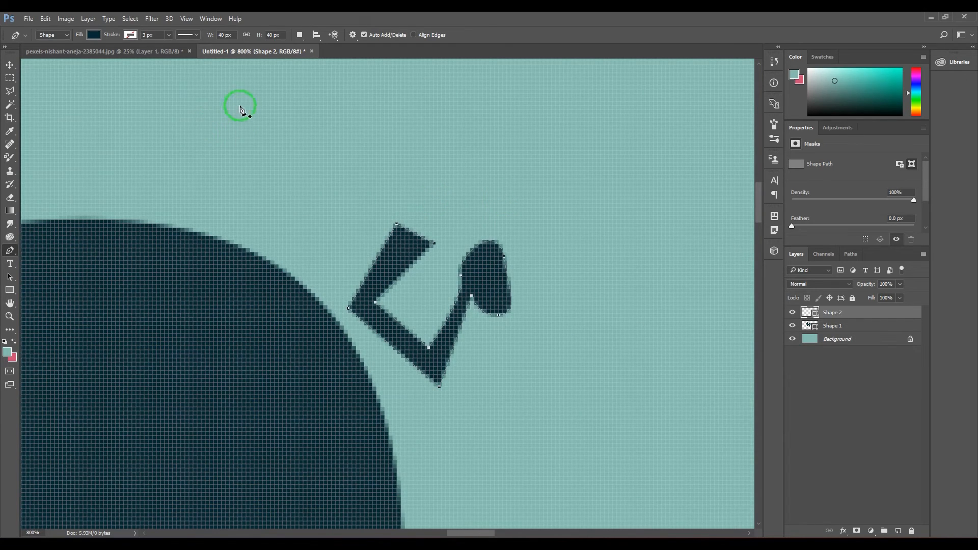
{"action": "left_click", "coordinate": [130, 35]}
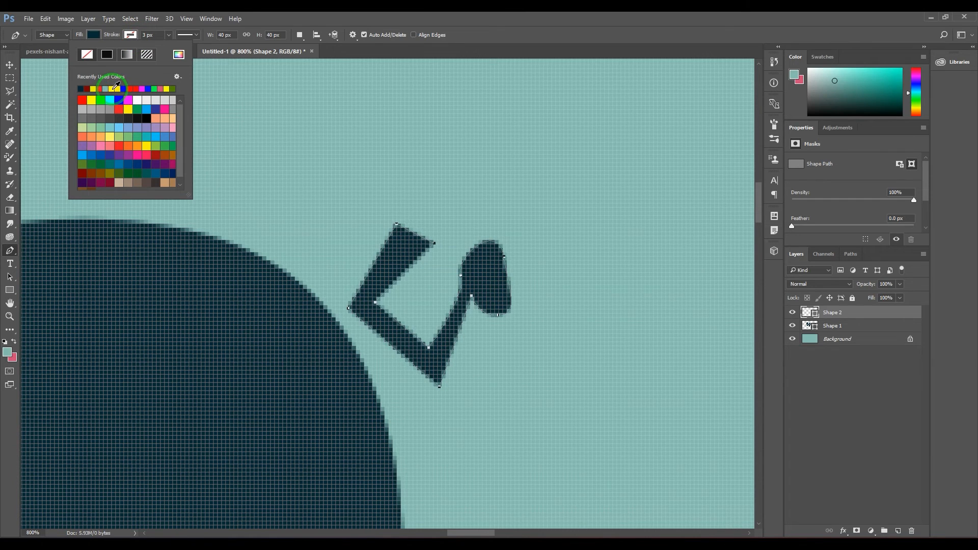
{"action": "left_click", "coordinate": [113, 89]}
Set the small shape's stroke width to 4 px
{"action": "left_click", "coordinate": [142, 40]}
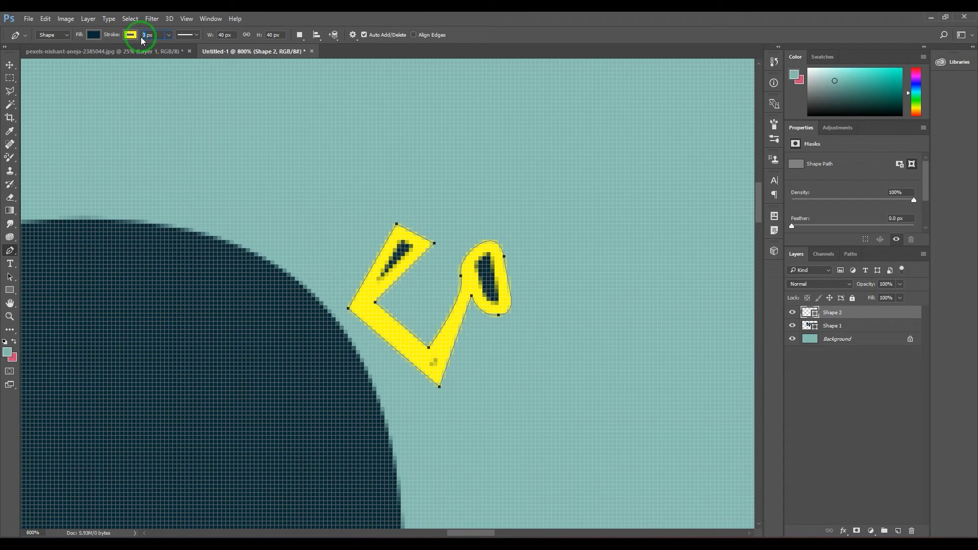
{"action": "type", "text": "1"}
{"action": "key", "text": "Return"}
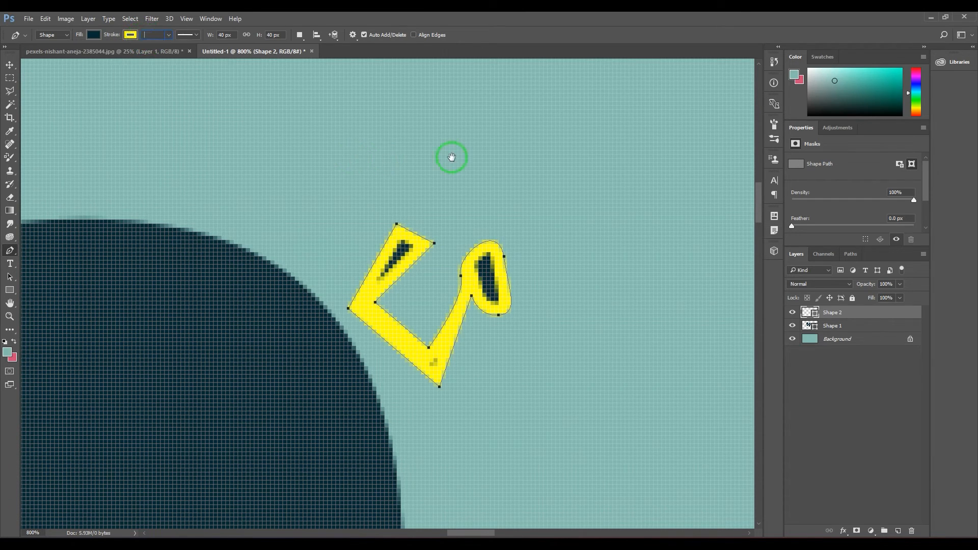
{"action": "left_click", "coordinate": [452, 157]}
{"action": "left_click", "coordinate": [473, 214]}
{"action": "left_click", "coordinate": [144, 35]}
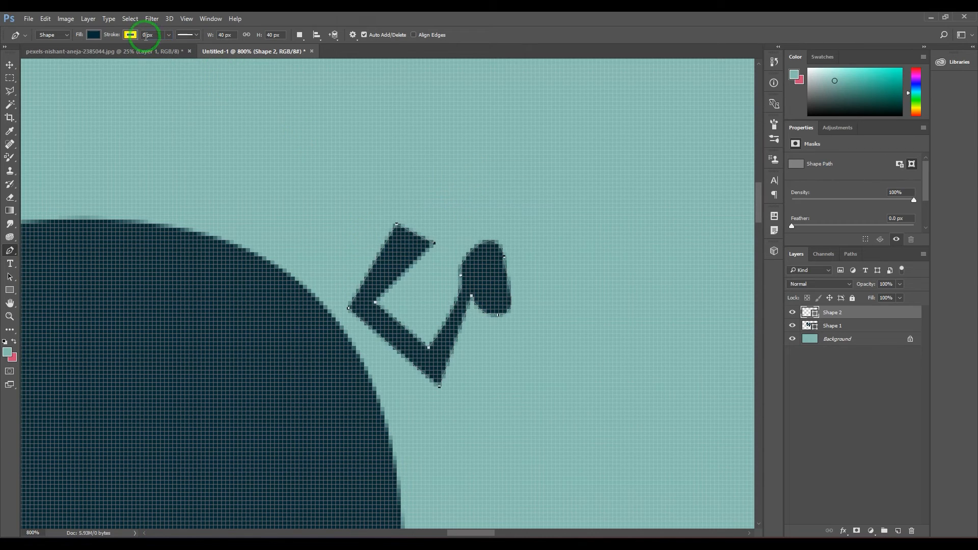
{"action": "type", "text": "4"}
{"action": "key", "text": "Return"}
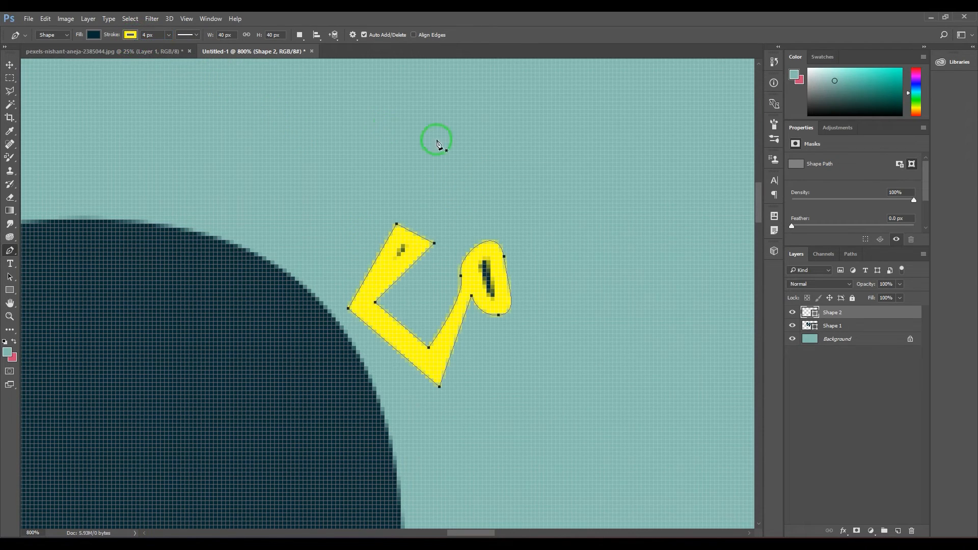
Draw a closed five-point shape with straight segments above the small yellow-stroked one, about 41 × 28 px
{"action": "left_click", "coordinate": [495, 125]}
{"action": "left_click", "coordinate": [466, 183]}
{"action": "left_click", "coordinate": [609, 211]}
{"action": "left_click", "coordinate": [633, 98]}
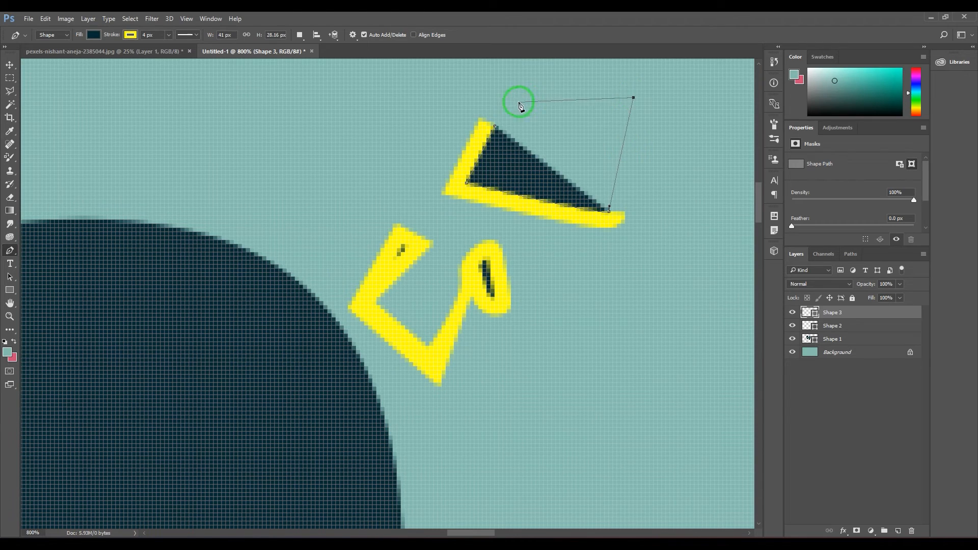
{"action": "left_click", "coordinate": [520, 101]}
{"action": "left_click", "coordinate": [496, 126]}
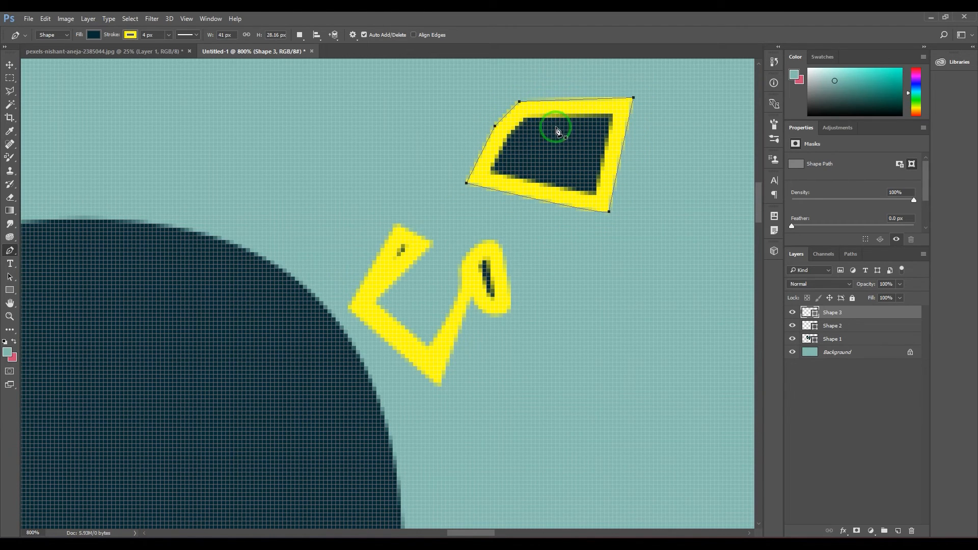
Toggle Align Edges on and off twice for the five-point shape to compare its edge rendering
{"action": "left_click", "coordinate": [423, 37]}
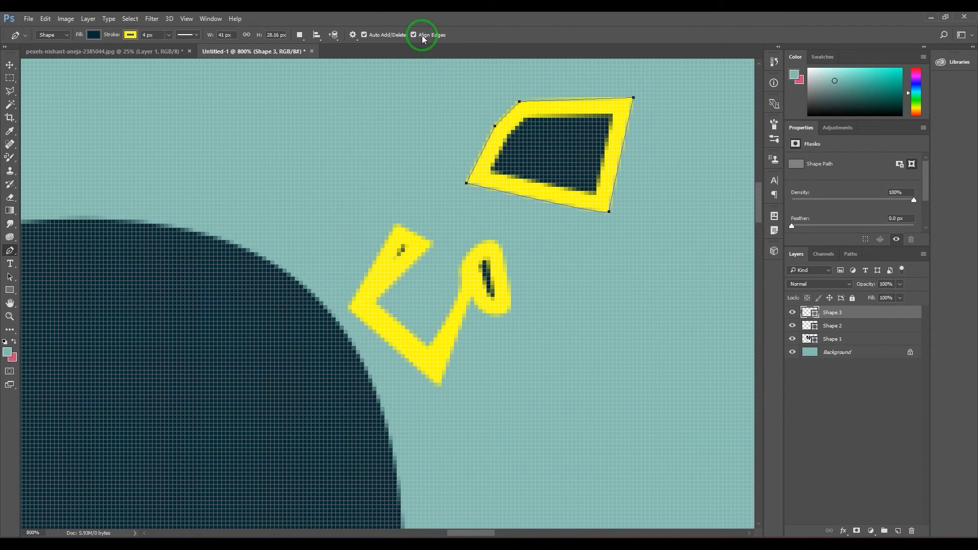
{"action": "left_click", "coordinate": [422, 36]}
{"action": "left_click", "coordinate": [423, 38]}
{"action": "left_click", "coordinate": [422, 37]}
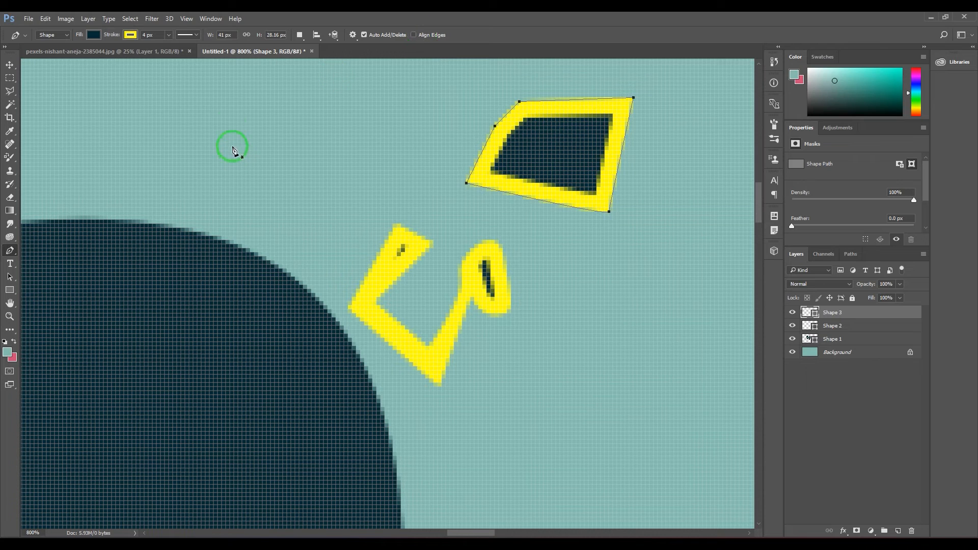
Try the dashed and dotted stroke styles on the five-point shape, and return it to a solid stroke
{"action": "left_click", "coordinate": [185, 37]}
{"action": "left_click", "coordinate": [201, 84]}
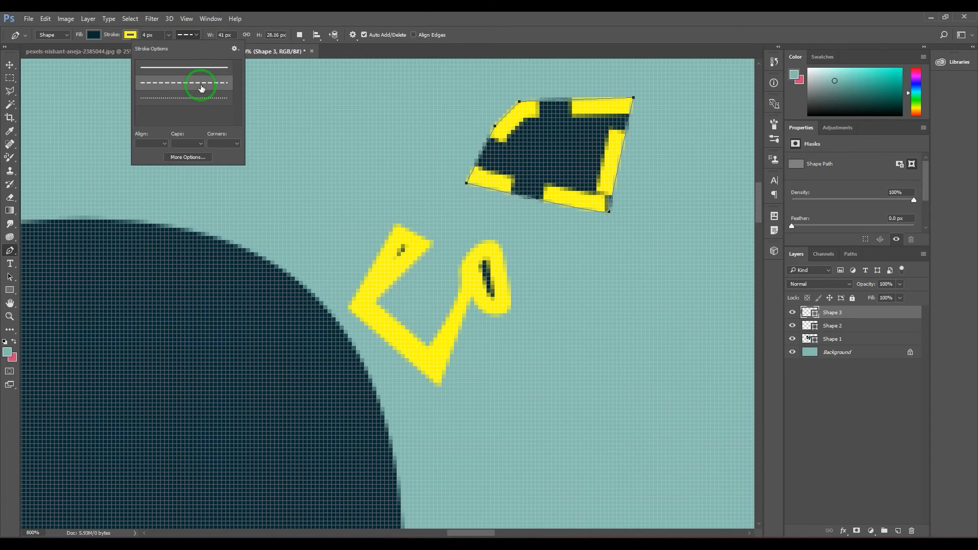
{"action": "left_click", "coordinate": [194, 98]}
{"action": "left_click", "coordinate": [203, 82]}
{"action": "left_click", "coordinate": [203, 69]}
{"action": "left_click", "coordinate": [530, 14]}
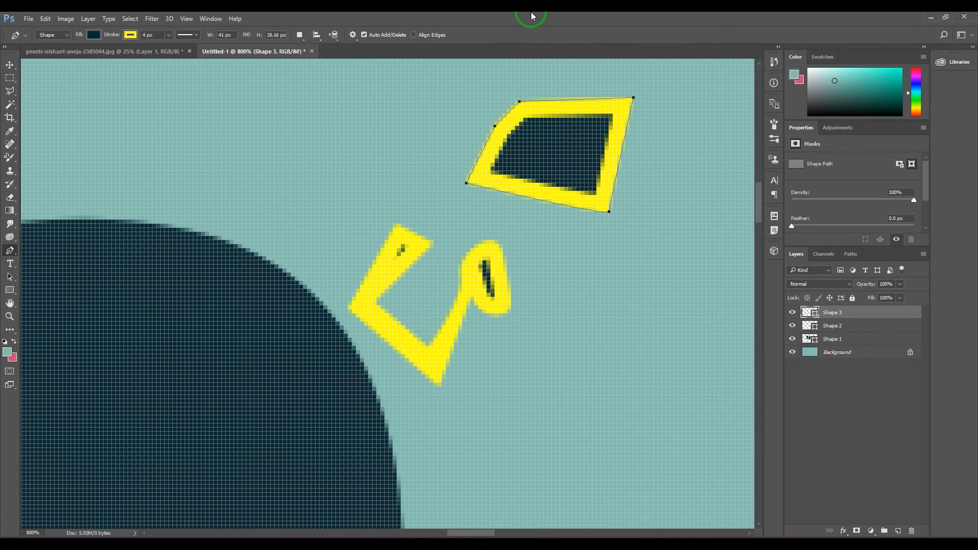
Apply the dashed stroke style to the five-point shape
{"action": "key", "text": "ctrl+minus"}
{"action": "key", "text": "ctrl+minus"}
{"action": "key", "text": "ctrl+minus"}
{"action": "key", "text": "ctrl+minus"}
{"action": "key", "text": "ctrl+minus"}
{"action": "key", "text": "ctrl+minus"}
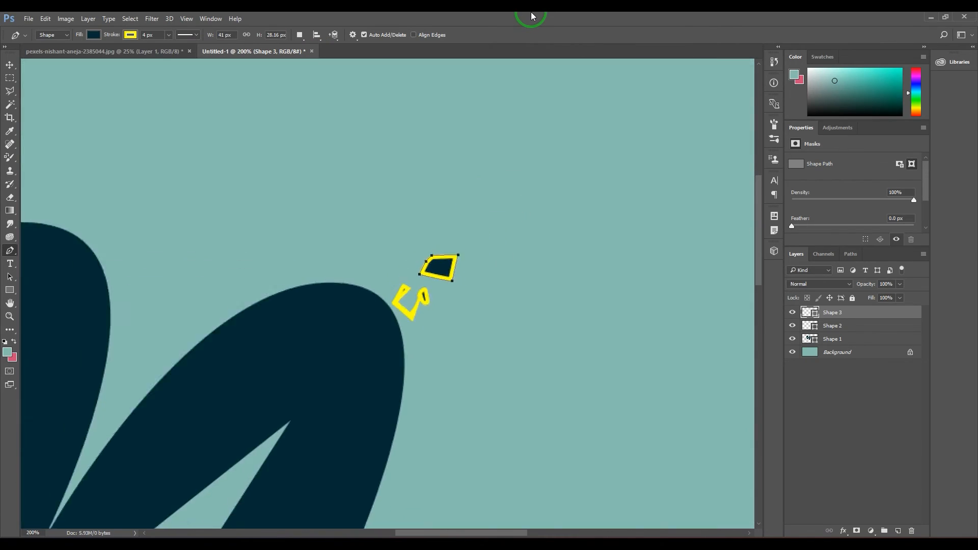
{"action": "key", "text": "ctrl+minus"}
{"action": "left_click_drag", "start_coordinate": [561, 307], "coordinate": [397, 301]}
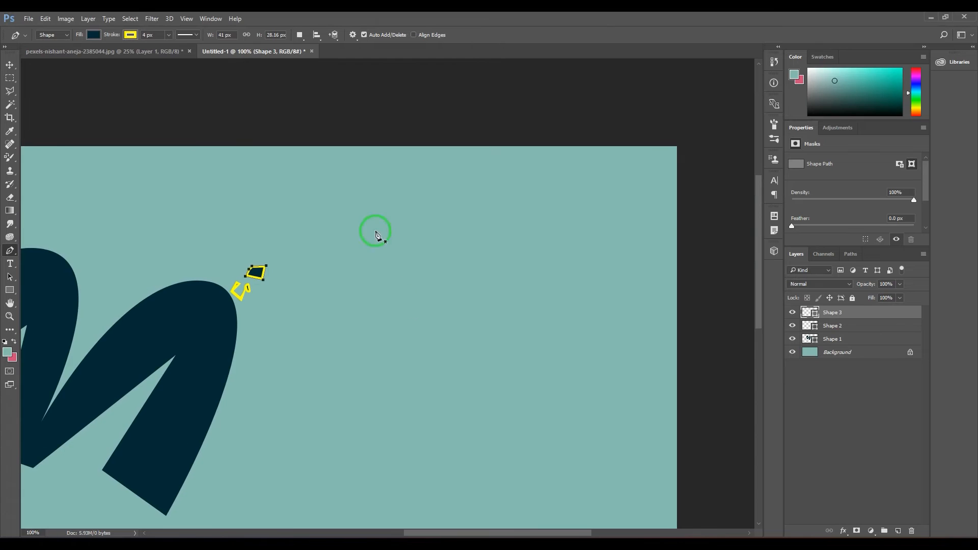
{"action": "left_click", "coordinate": [196, 34]}
{"action": "left_click", "coordinate": [194, 81]}
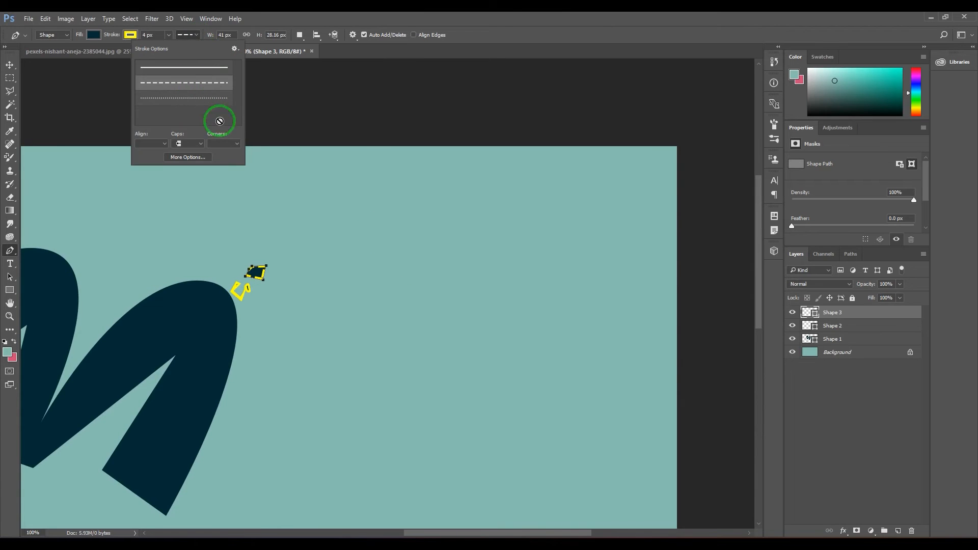
Draw a closed egg-like shape with curved segments in the empty area beside the letter m, about 326 × 362 px
{"action": "left_click", "coordinate": [380, 357]}
{"action": "left_click_drag", "start_coordinate": [430, 238], "coordinate": [504, 248]}
{"action": "left_click_drag", "start_coordinate": [520, 415], "coordinate": [458, 427]}
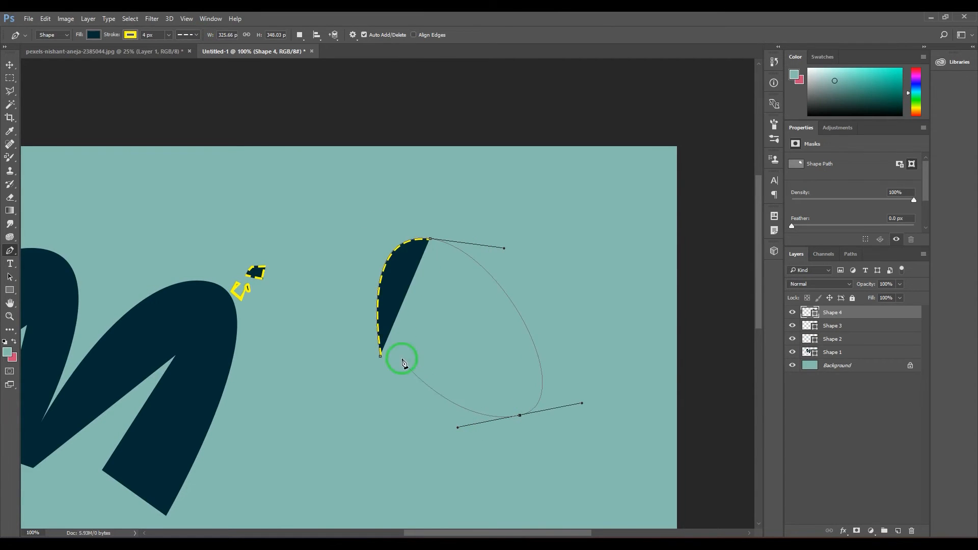
{"action": "left_click_drag", "start_coordinate": [381, 356], "coordinate": [374, 264]}
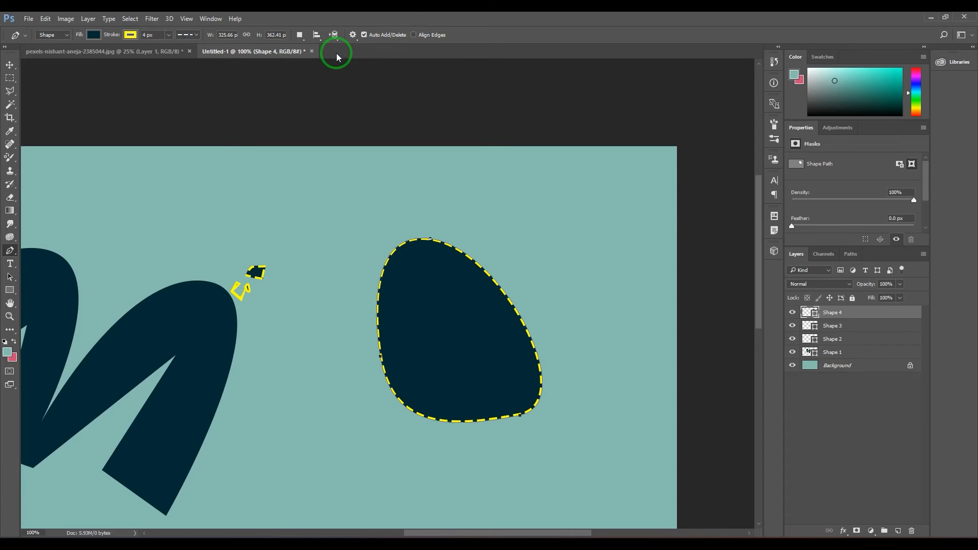
Look at the Pen tool's drawing mode choices, Shape, Path and Pixels
{"action": "left_click", "coordinate": [66, 36]}
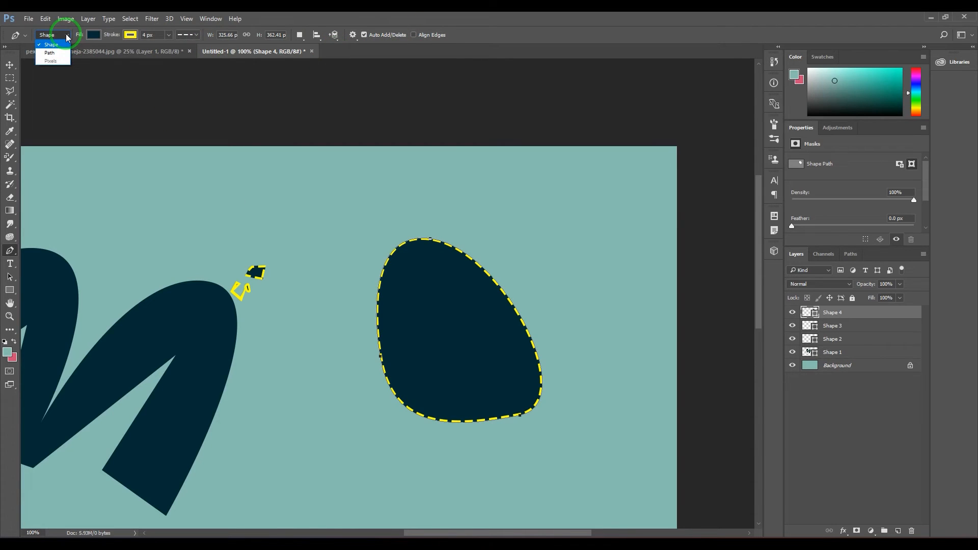
{"action": "left_click", "coordinate": [67, 37]}
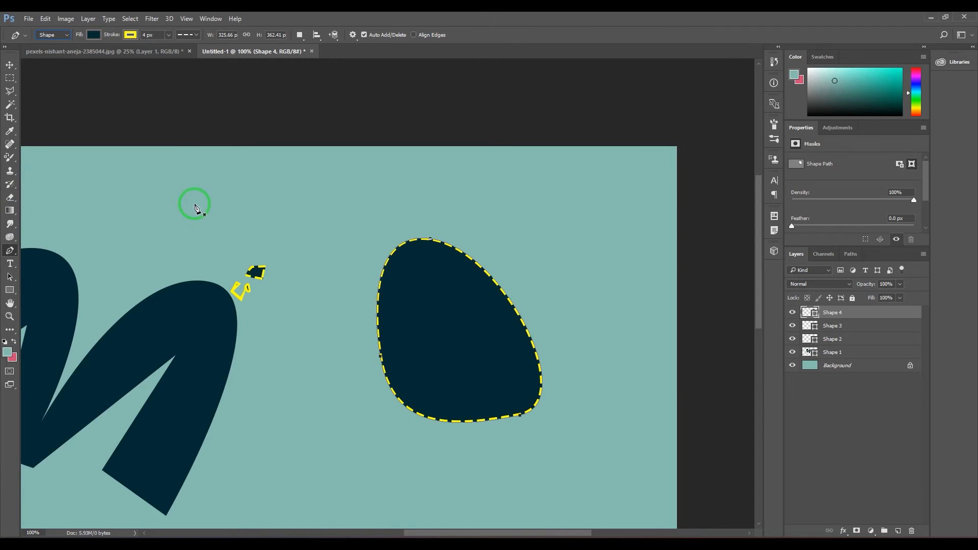
{"action": "left_click_drag", "start_coordinate": [192, 204], "coordinate": [321, 202]}
{"action": "left_click", "coordinate": [42, 35]}
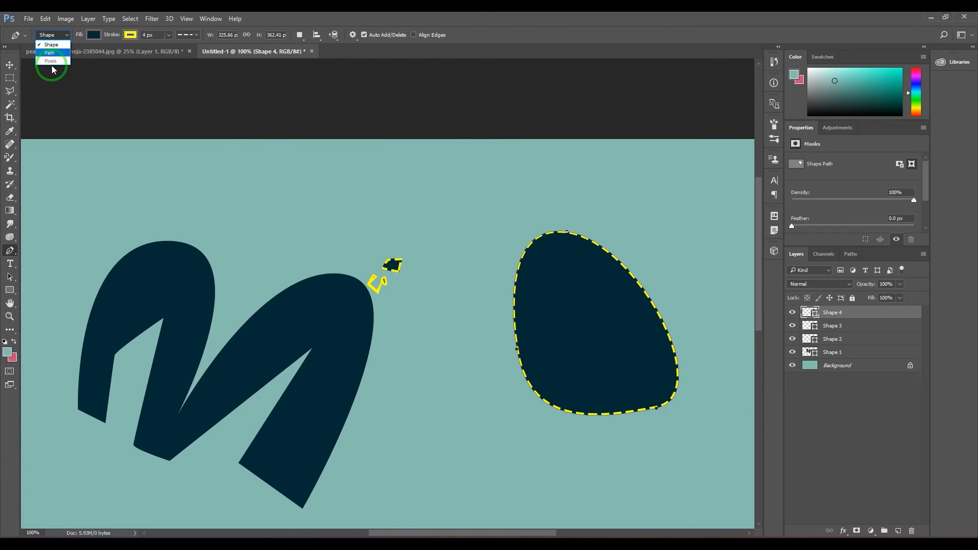
{"action": "left_click", "coordinate": [468, 20]}
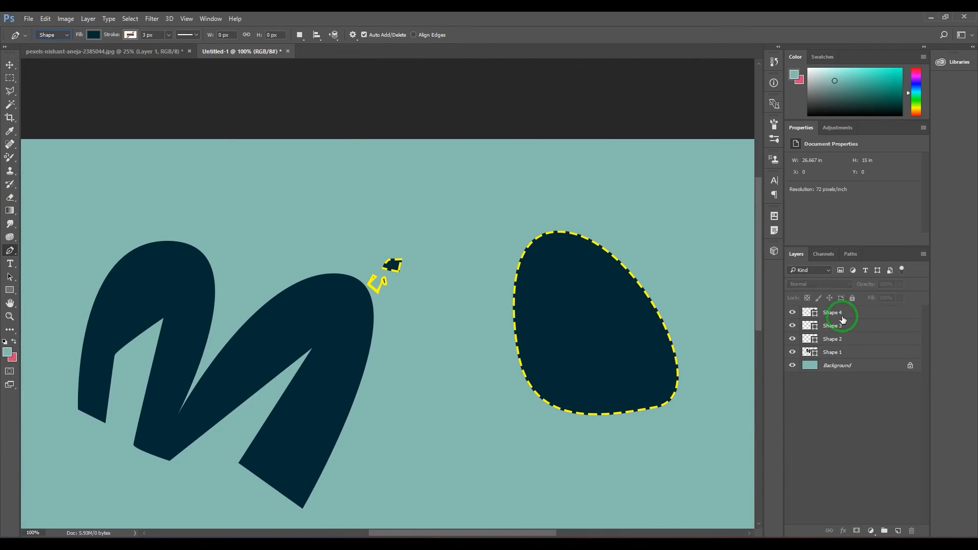
Add a new empty layer above the shape layers and set the Pen tool's drawing mode to Path
{"action": "left_click", "coordinate": [898, 531]}
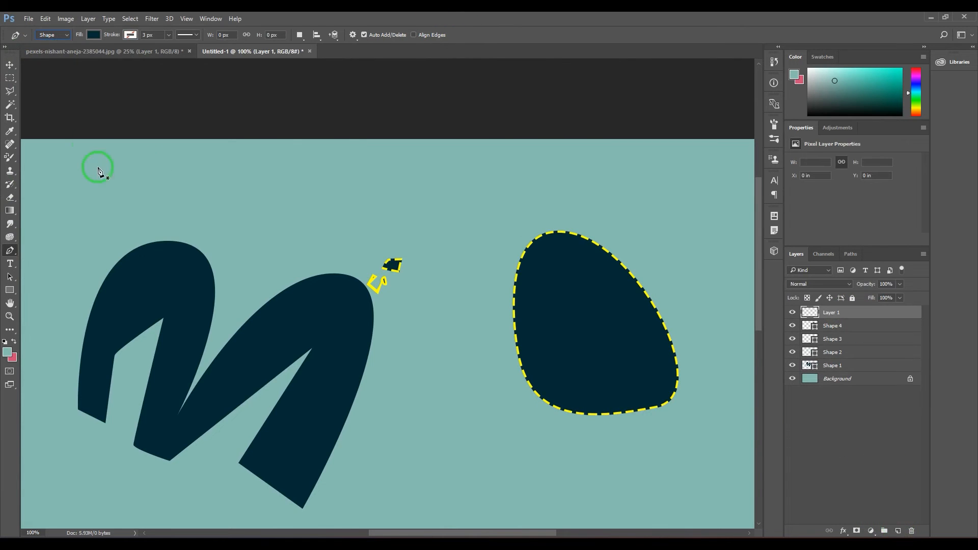
{"action": "left_click", "coordinate": [51, 35]}
{"action": "left_click", "coordinate": [51, 49]}
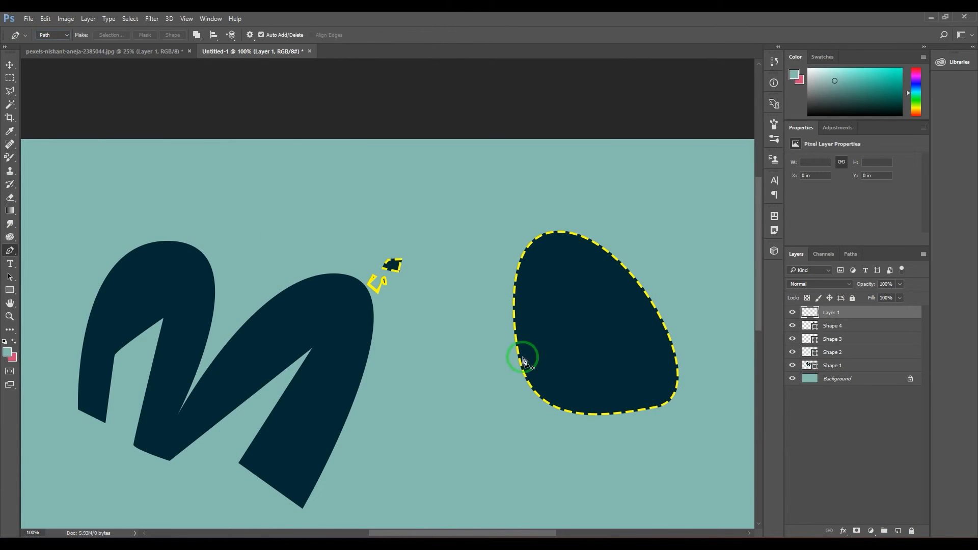
Draw a closed three-point curved path in the empty area below the dashed egg-like shape
{"action": "scroll", "coordinate": [525, 361], "scroll_direction": "down", "scroll_amount": 5}
{"action": "left_click", "coordinate": [407, 391]}
{"action": "left_click_drag", "start_coordinate": [549, 316], "coordinate": [633, 415]}
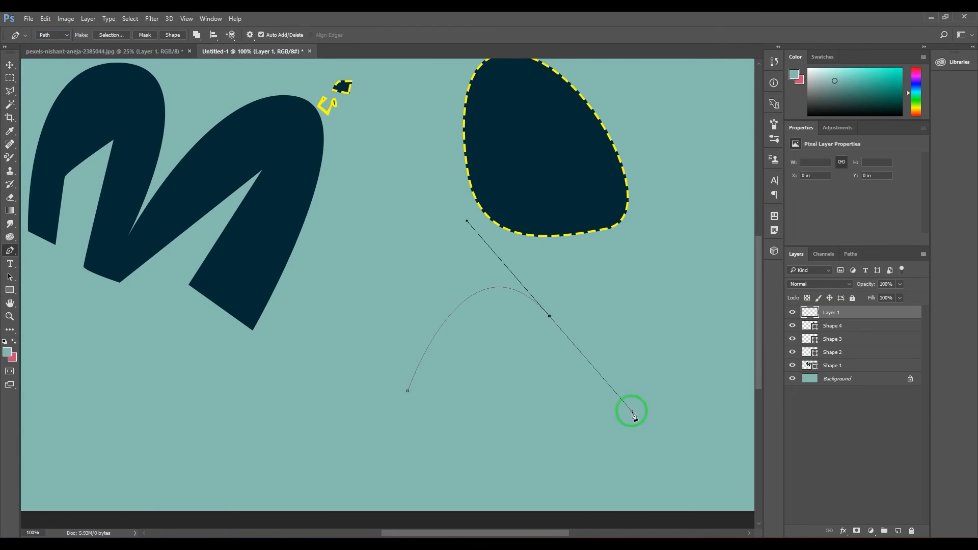
{"action": "left_click_drag", "start_coordinate": [419, 430], "coordinate": [420, 378]}
{"action": "left_click", "coordinate": [408, 391]}
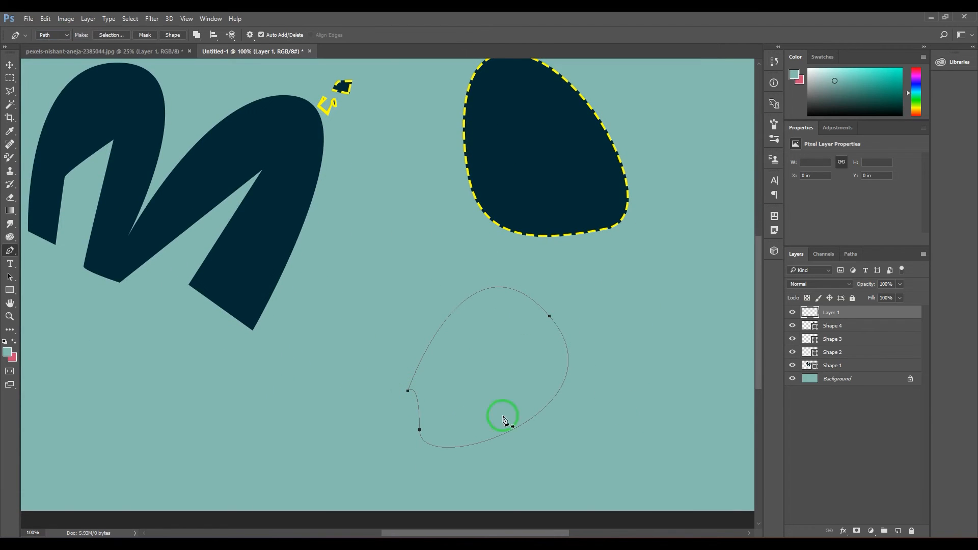
Try filling the closed path with the background color, and undo the fill
{"action": "right_click", "coordinate": [479, 322]}
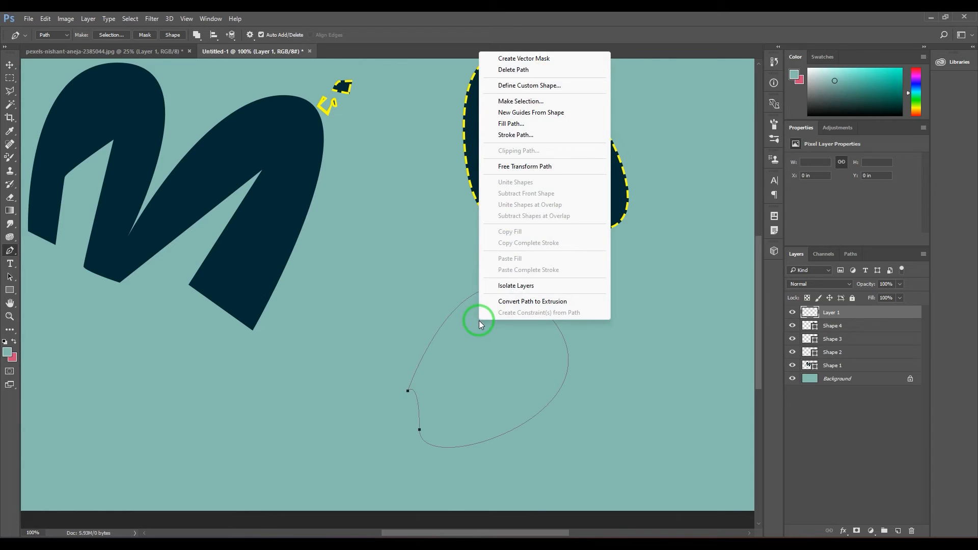
{"action": "left_click", "coordinate": [526, 128]}
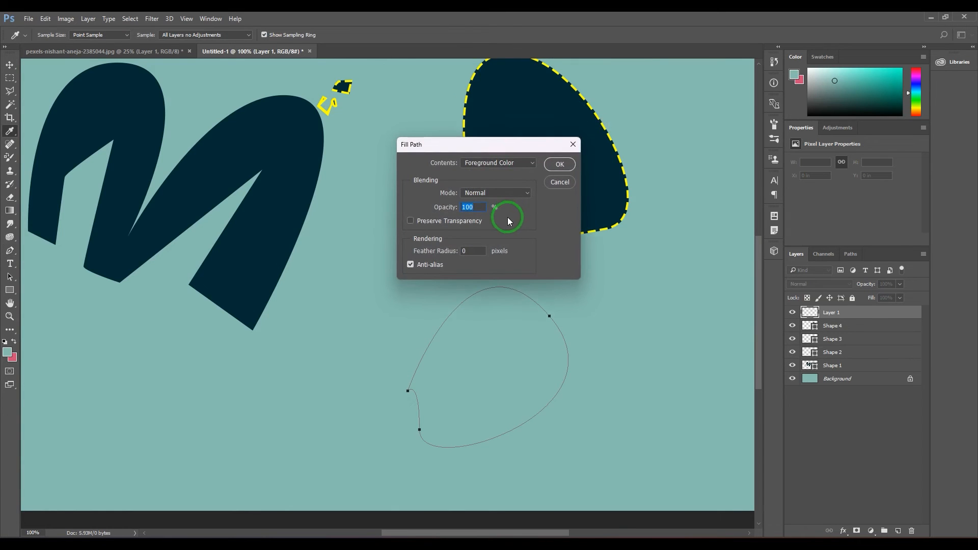
{"action": "left_click", "coordinate": [509, 164]}
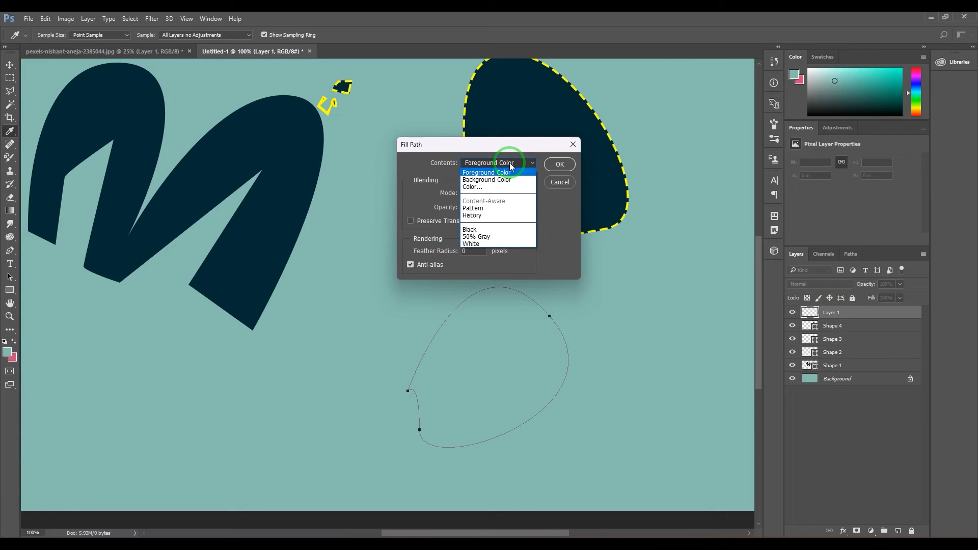
{"action": "left_click", "coordinate": [511, 179]}
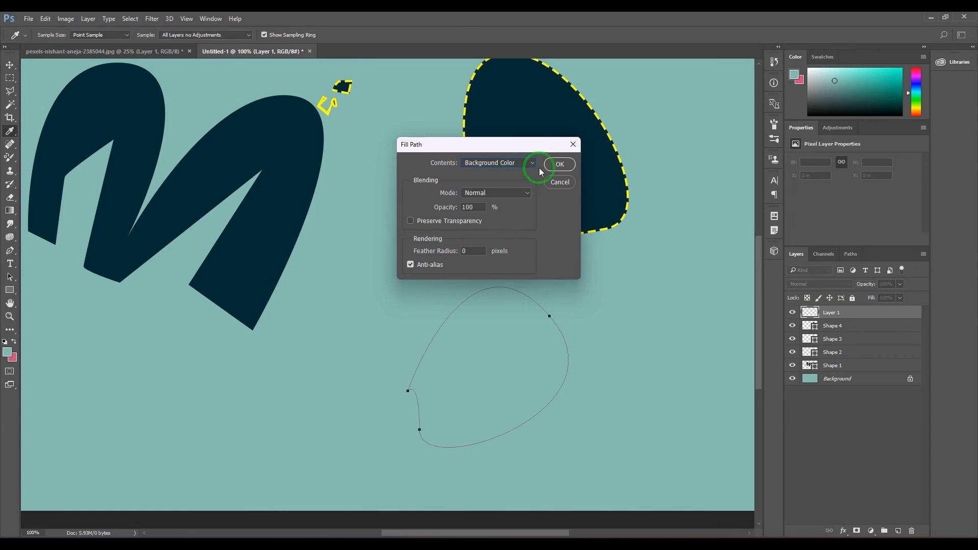
{"action": "left_click", "coordinate": [560, 164]}
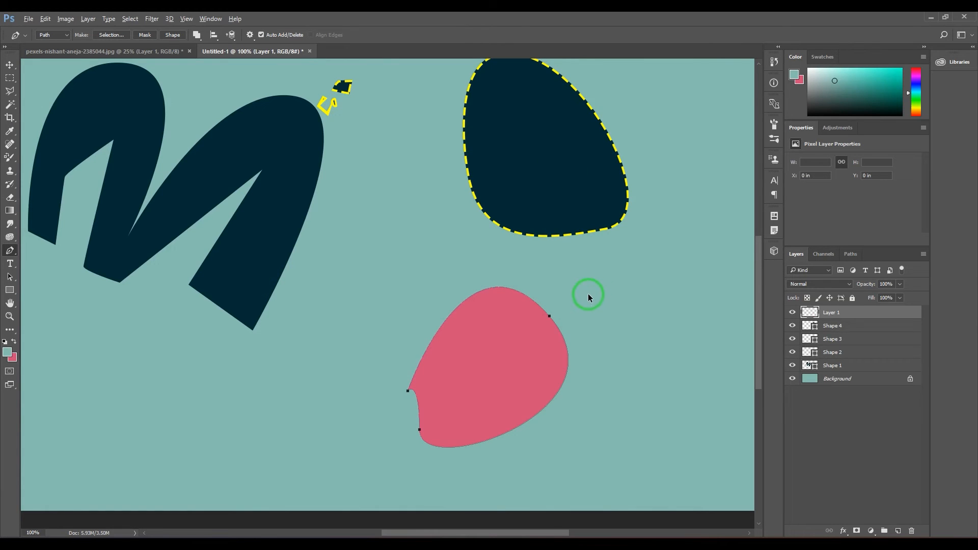
{"action": "key", "text": "ctrl+z"}
Try filling the closed path with a custom green color, #43ae4a, and undo the fill
{"action": "right_click", "coordinate": [498, 321]}
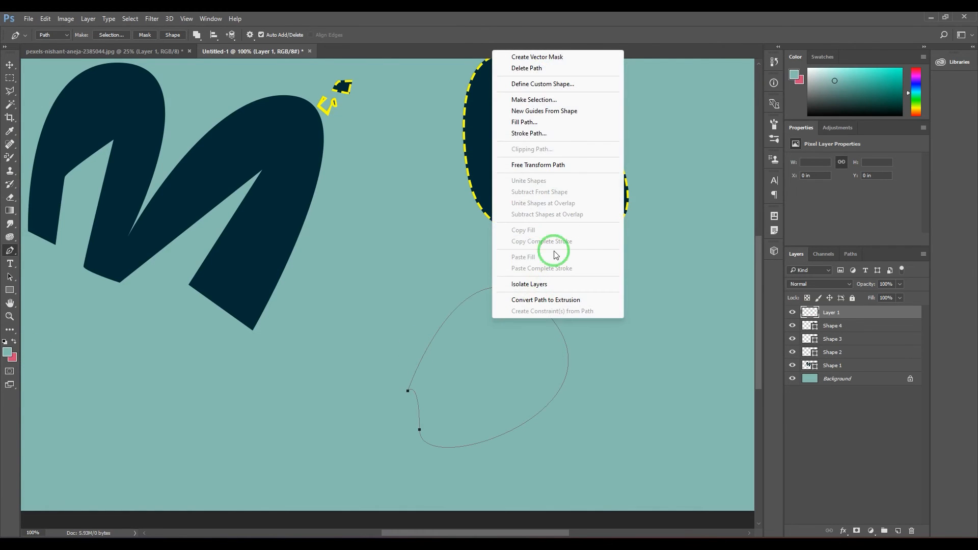
{"action": "left_click", "coordinate": [564, 123]}
{"action": "left_click", "coordinate": [494, 163]}
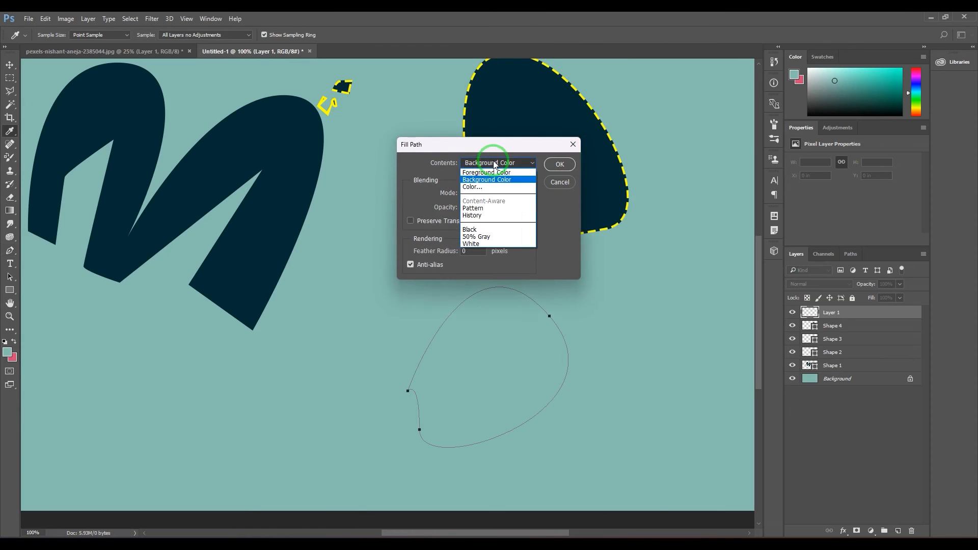
{"action": "left_click", "coordinate": [472, 187]}
{"action": "left_click", "coordinate": [567, 314]}
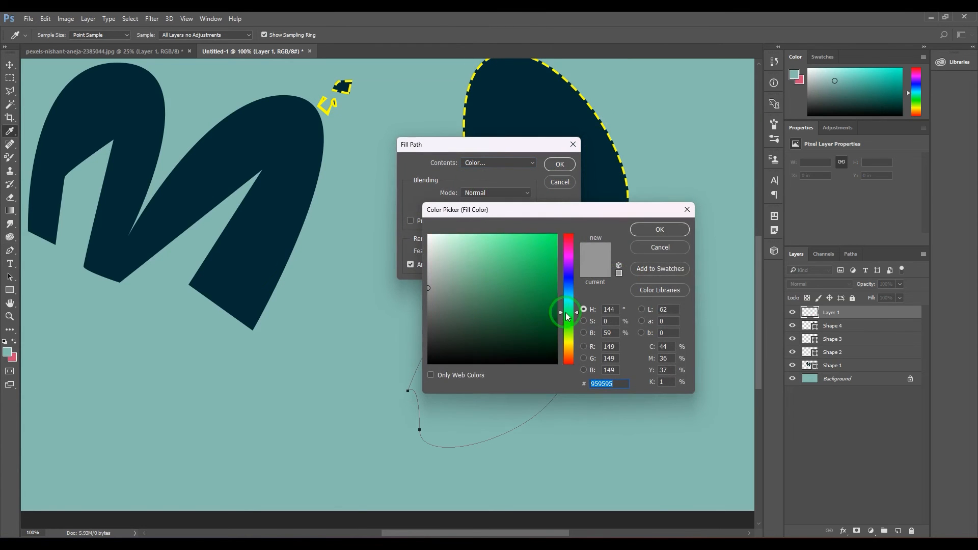
{"action": "left_click", "coordinate": [657, 229]}
{"action": "left_click", "coordinate": [551, 169]}
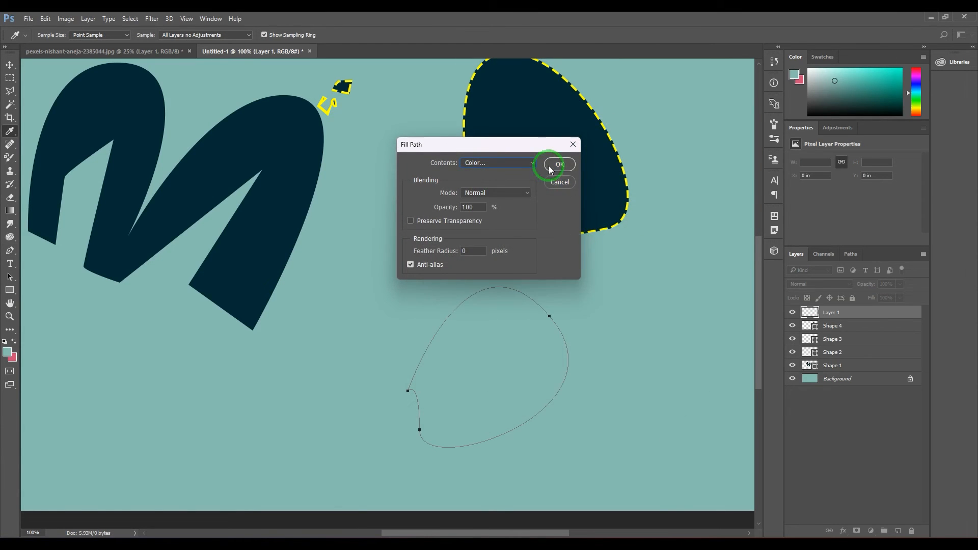
{"action": "key", "text": "ctrl+z"}
Look at the fill contents choices and settings of Fill Path, and cancel without filling the path
{"action": "right_click", "coordinate": [515, 312]}
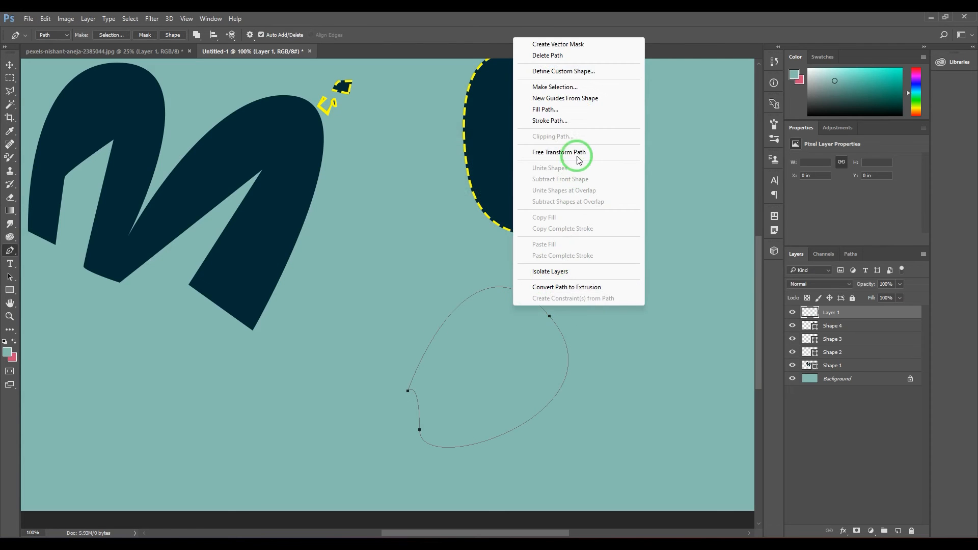
{"action": "left_click", "coordinate": [585, 115]}
{"action": "left_click", "coordinate": [492, 163]}
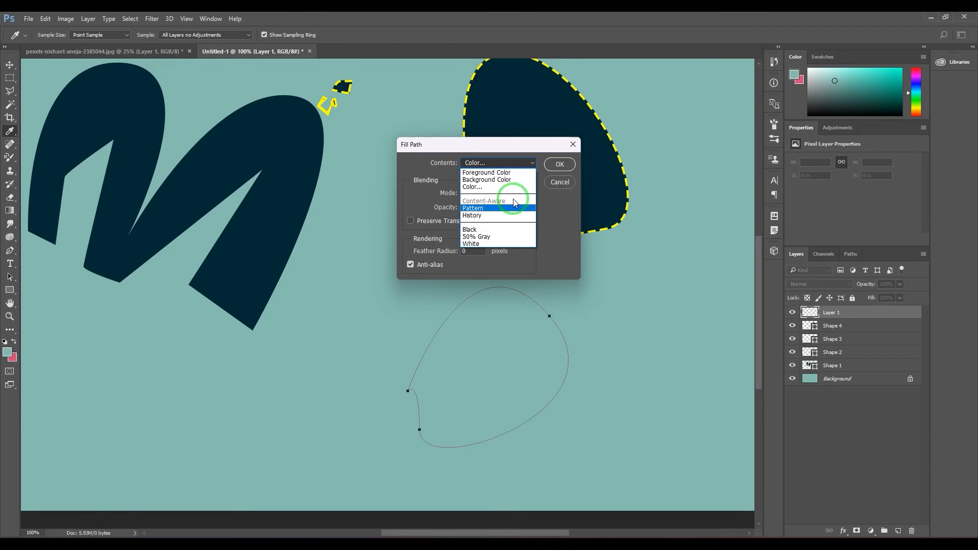
{"action": "left_click", "coordinate": [513, 145]}
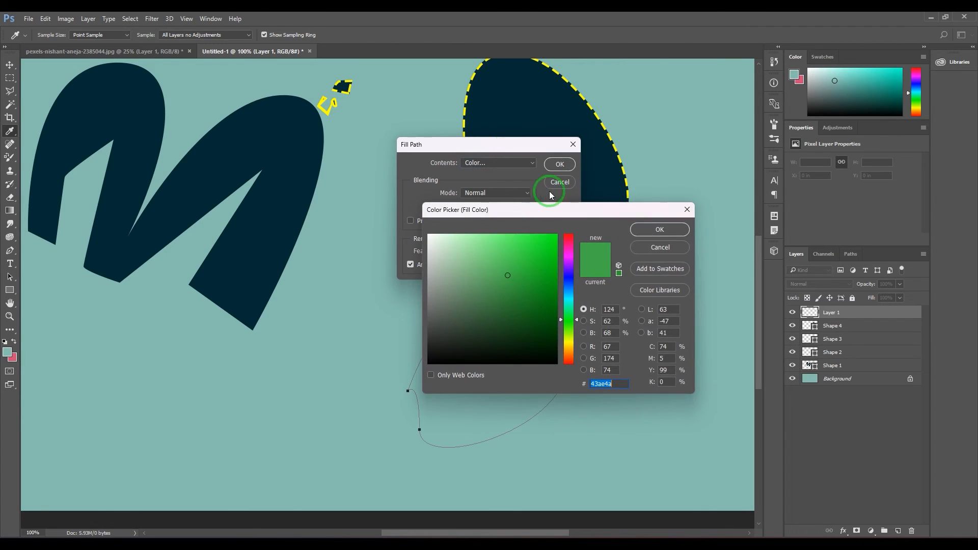
{"action": "left_click", "coordinate": [643, 249]}
{"action": "left_click", "coordinate": [559, 182]}
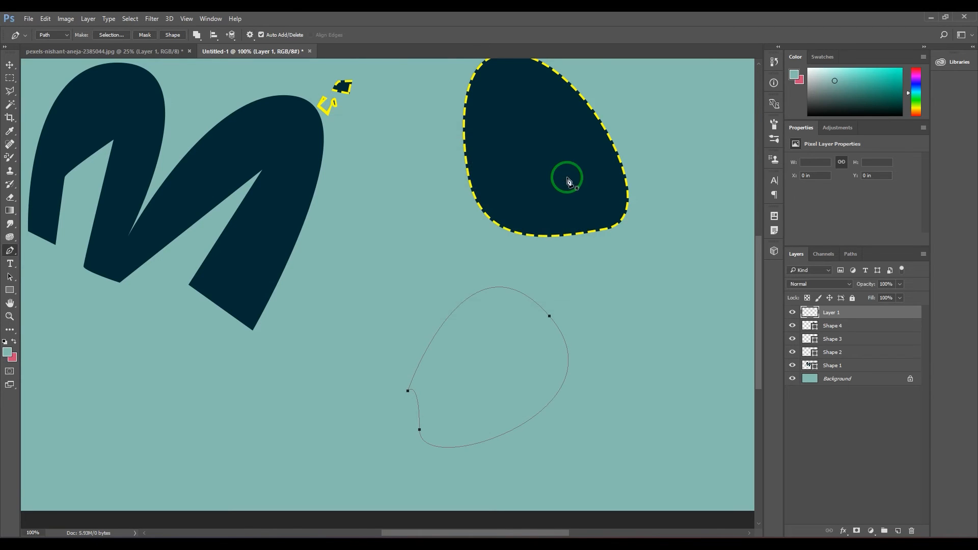
{"action": "right_click", "coordinate": [475, 315]}
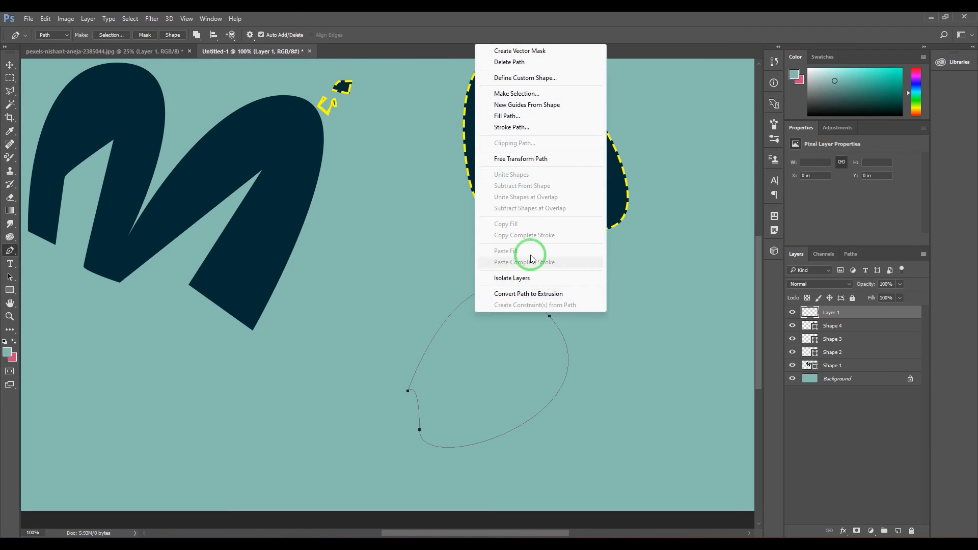
{"action": "left_click", "coordinate": [530, 117]}
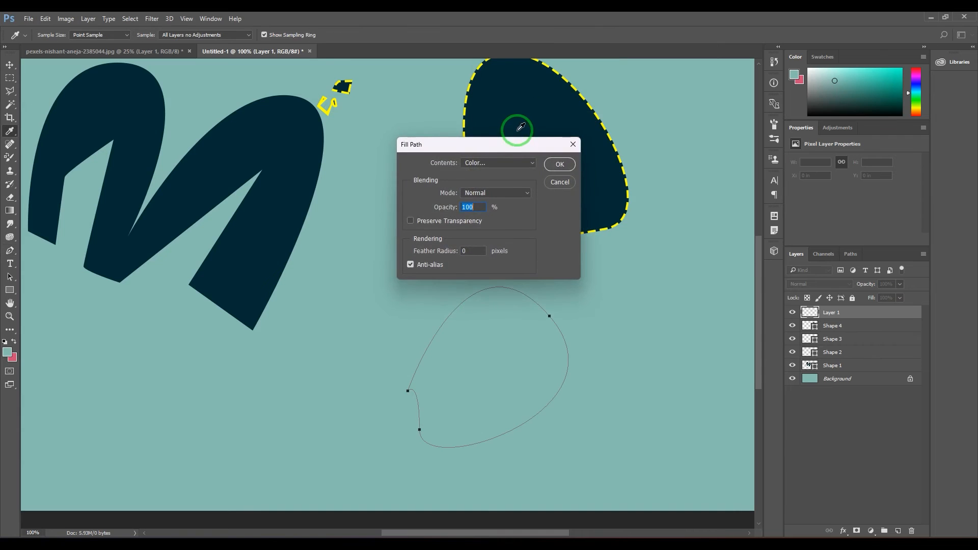
{"action": "left_click", "coordinate": [559, 182]}
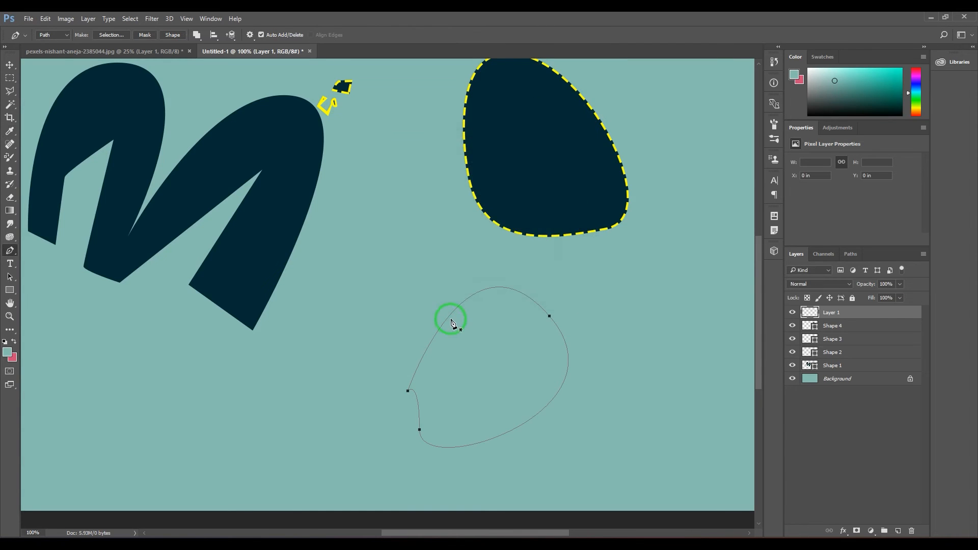
Look at the tool choices of Stroke Path for the closed path, and cancel without stroking
{"action": "right_click", "coordinate": [450, 319]}
{"action": "left_click", "coordinate": [489, 131]}
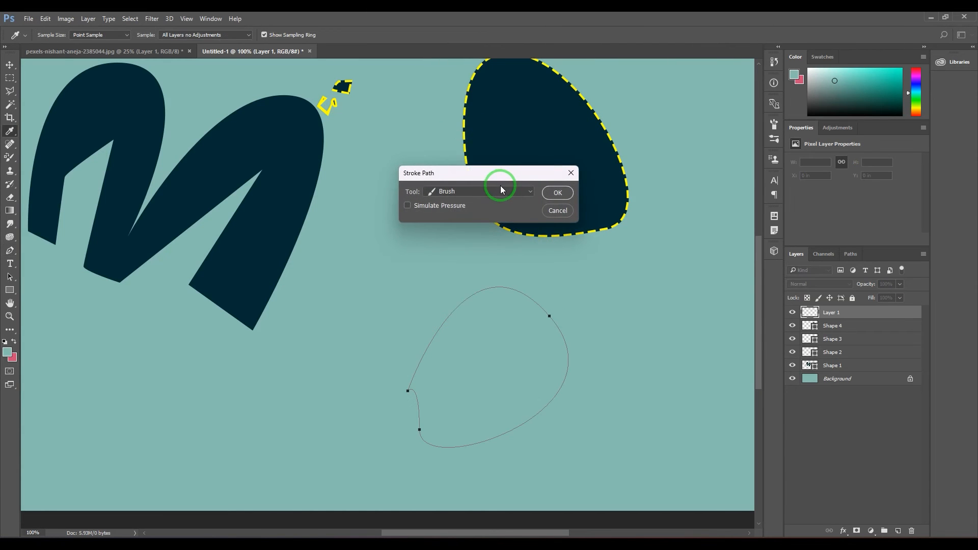
{"action": "left_click", "coordinate": [500, 189]}
{"action": "left_click", "coordinate": [500, 189]}
{"action": "left_click", "coordinate": [500, 191]}
{"action": "left_click", "coordinate": [501, 192]}
{"action": "left_click", "coordinate": [548, 209]}
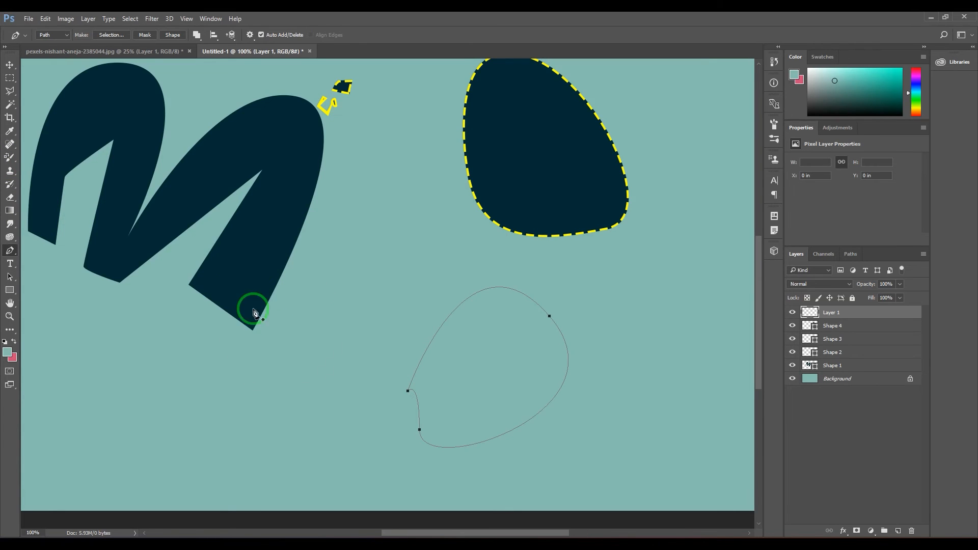
Switch to the Brush tool and choose the 406 px arrow brush tip
{"action": "key", "text": "b"}
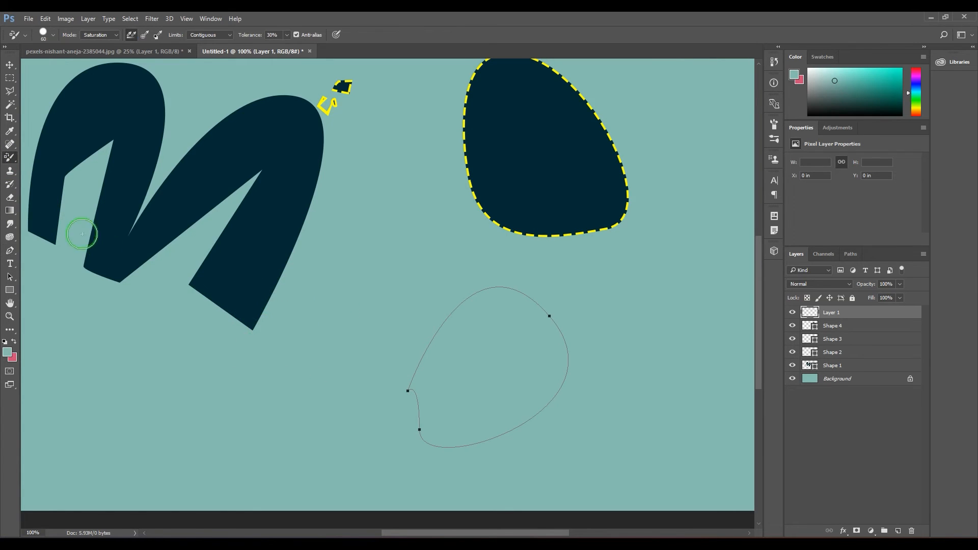
{"action": "right_click", "coordinate": [10, 157]}
{"action": "left_click", "coordinate": [62, 161]}
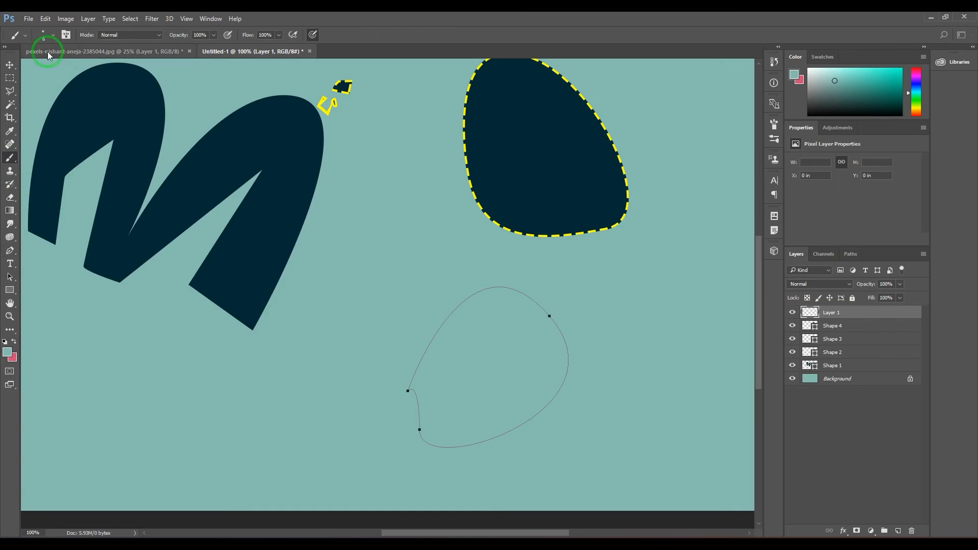
{"action": "left_click", "coordinate": [44, 37]}
{"action": "scroll", "coordinate": [96, 193], "scroll_direction": "down", "scroll_amount": 2}
{"action": "scroll", "coordinate": [97, 193], "scroll_direction": "down", "scroll_amount": 2}
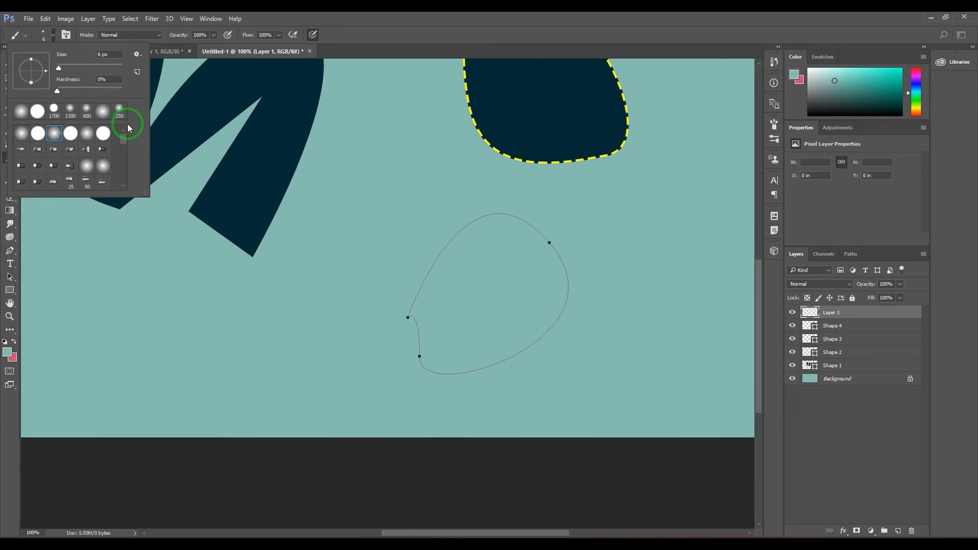
{"action": "left_click_drag", "start_coordinate": [123, 139], "coordinate": [123, 168]}
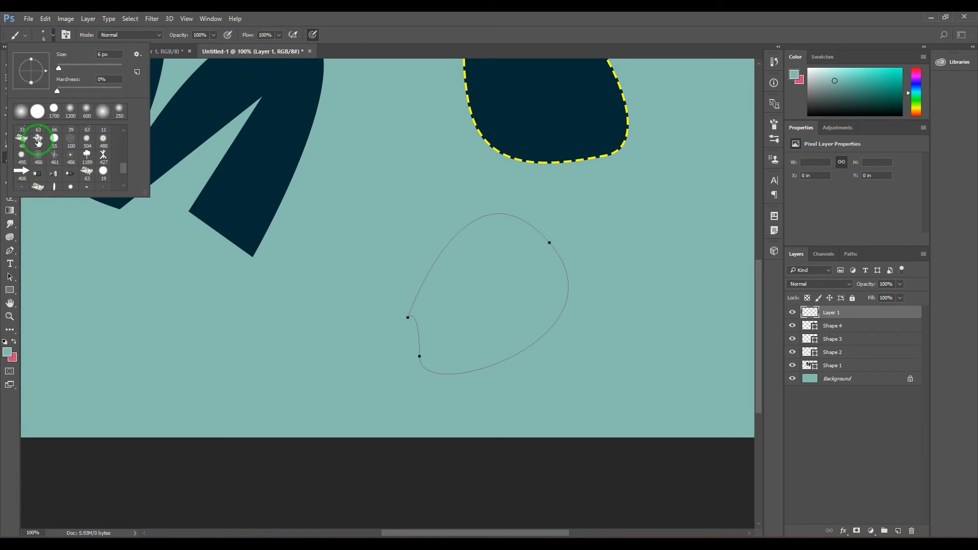
{"action": "left_click", "coordinate": [23, 172]}
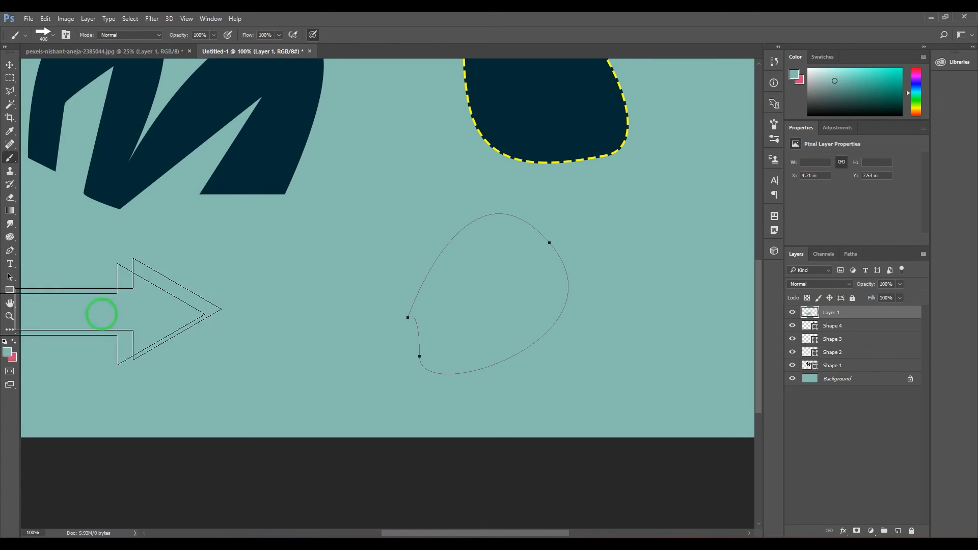
Swap the foreground and background colors so pink is in front, and reduce the arrow brush size to 40 px
{"action": "left_click", "coordinate": [15, 343]}
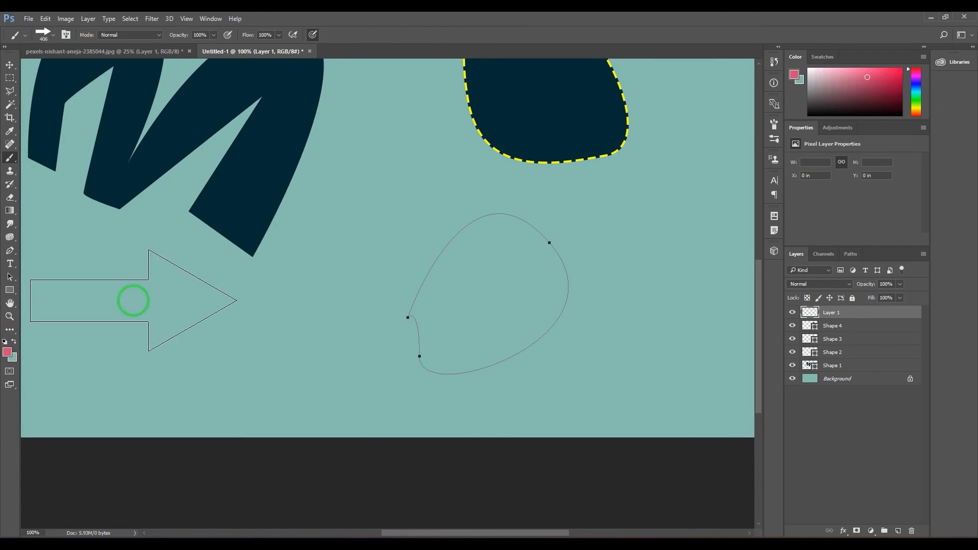
{"action": "key", "text": "bracketleft"}
{"action": "key", "text": "bracketleft"}
{"action": "key", "text": "bracketleft"}
{"action": "key", "text": "bracketleft"}
{"action": "key", "text": "bracketleft"}
{"action": "key", "text": "bracketleft"}
{"action": "key", "text": "bracketleft"}
{"action": "key", "text": "bracketleft"}
{"action": "key", "text": "bracketleft"}
{"action": "key", "text": "bracketleft"}
{"action": "key", "text": "bracketleft"}
{"action": "key", "text": "bracketleft"}
{"action": "key", "text": "bracketleft"}
{"action": "key", "text": "bracketleft"}
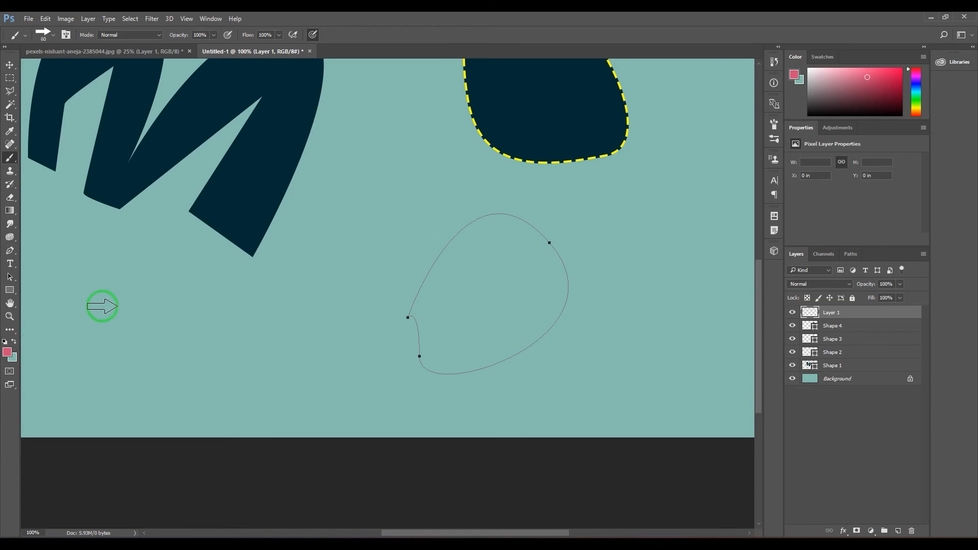
Paint a curved test stroke with the pink arrow brush below the letter m, and undo it
{"action": "mouse_move", "coordinate": [68, 304]}
{"action": "left_mouse_down"}
{"action": "mouse_move", "coordinate": [185, 317]}
{"action": "mouse_move", "coordinate": [304, 367]}
{"action": "left_mouse_up"}
{"action": "left_click_drag", "start_coordinate": [306, 317], "coordinate": [284, 282]}
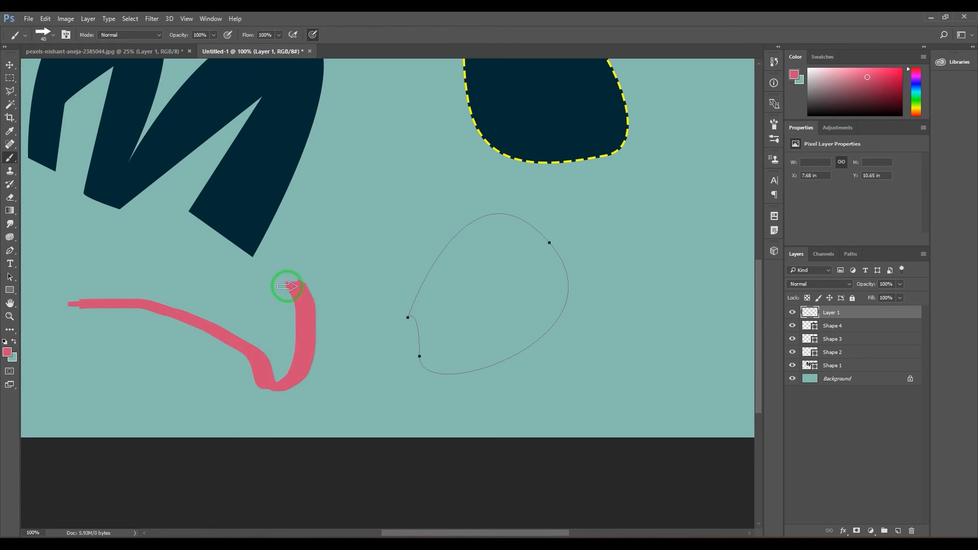
{"action": "key", "text": "ctrl+z"}
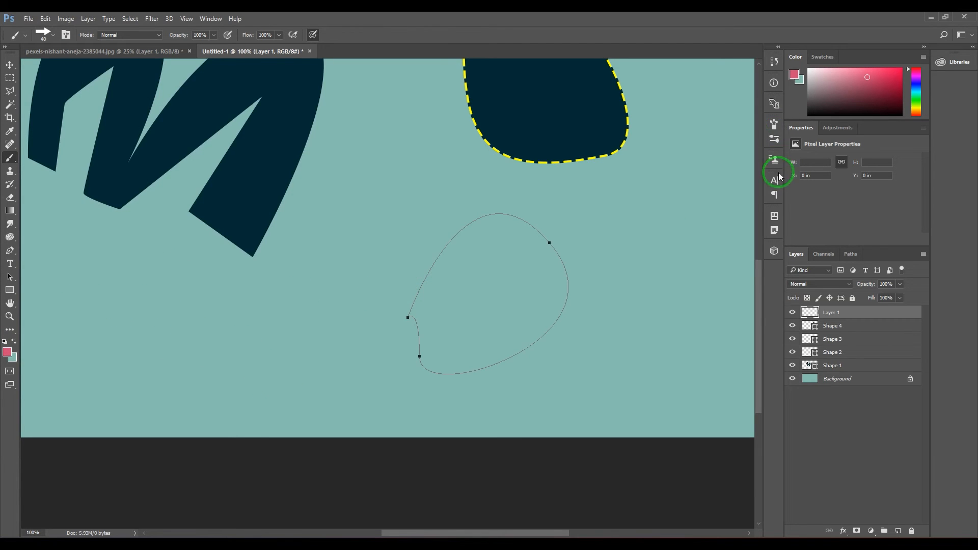
Set the brush's Angle Jitter control to Rotation in Shape Dynamics, try it with a curved test stroke, and undo the stroke
{"action": "left_click", "coordinate": [774, 123]}
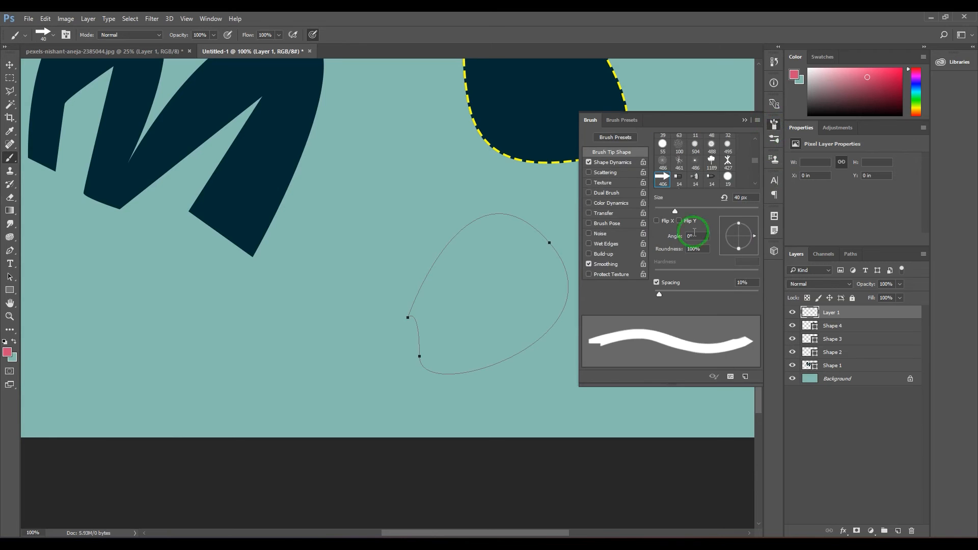
{"action": "left_click", "coordinate": [612, 162]}
{"action": "left_click", "coordinate": [698, 239]}
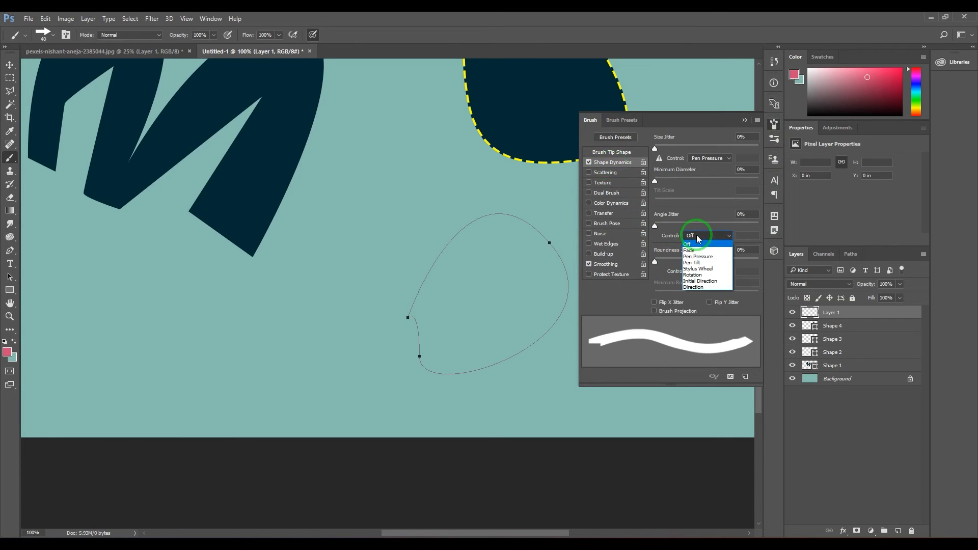
{"action": "left_click", "coordinate": [696, 275]}
{"action": "mouse_move", "coordinate": [178, 341]}
{"action": "left_mouse_down"}
{"action": "mouse_move", "coordinate": [262, 312]}
{"action": "mouse_move", "coordinate": [386, 378]}
{"action": "left_mouse_up"}
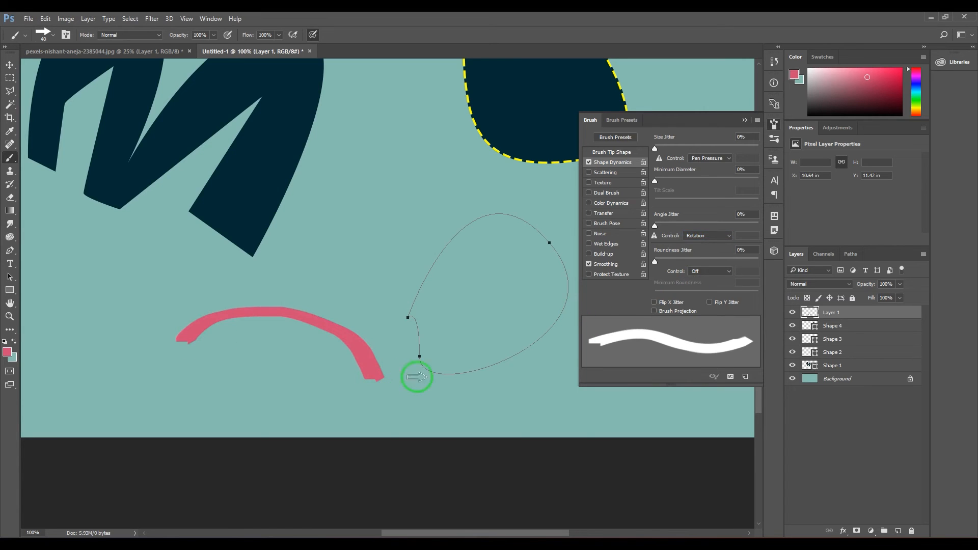
{"action": "key", "text": "ctrl+z"}
Set the brush's Angle Jitter control to Direction, try it with a curved test stroke, and undo the stroke
{"action": "left_click", "coordinate": [706, 236]}
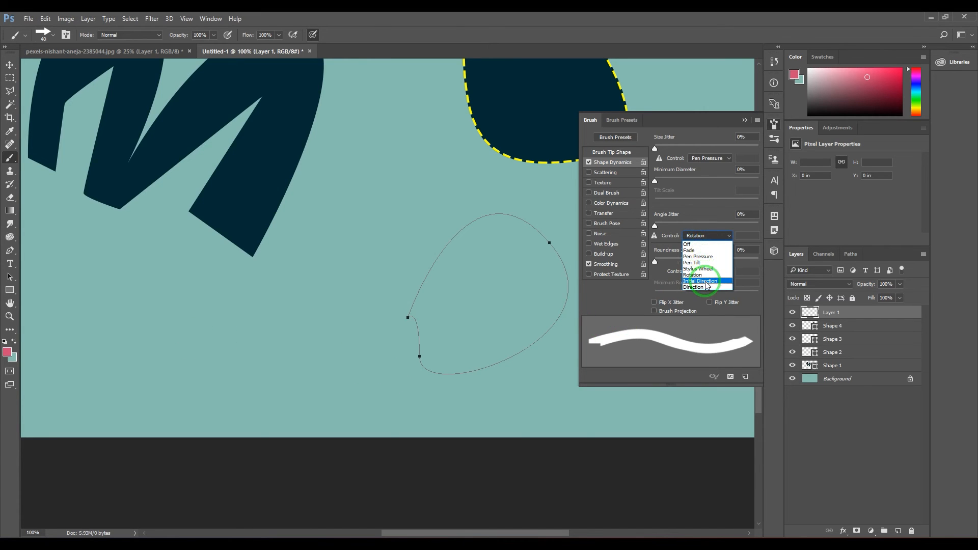
{"action": "left_click", "coordinate": [694, 286]}
{"action": "mouse_move", "coordinate": [135, 338]}
{"action": "left_mouse_down"}
{"action": "mouse_move", "coordinate": [254, 307]}
{"action": "mouse_move", "coordinate": [317, 359]}
{"action": "mouse_move", "coordinate": [384, 291]}
{"action": "mouse_move", "coordinate": [370, 238]}
{"action": "mouse_move", "coordinate": [380, 181]}
{"action": "mouse_move", "coordinate": [406, 169]}
{"action": "left_mouse_up"}
{"action": "key", "text": "ctrl+z"}
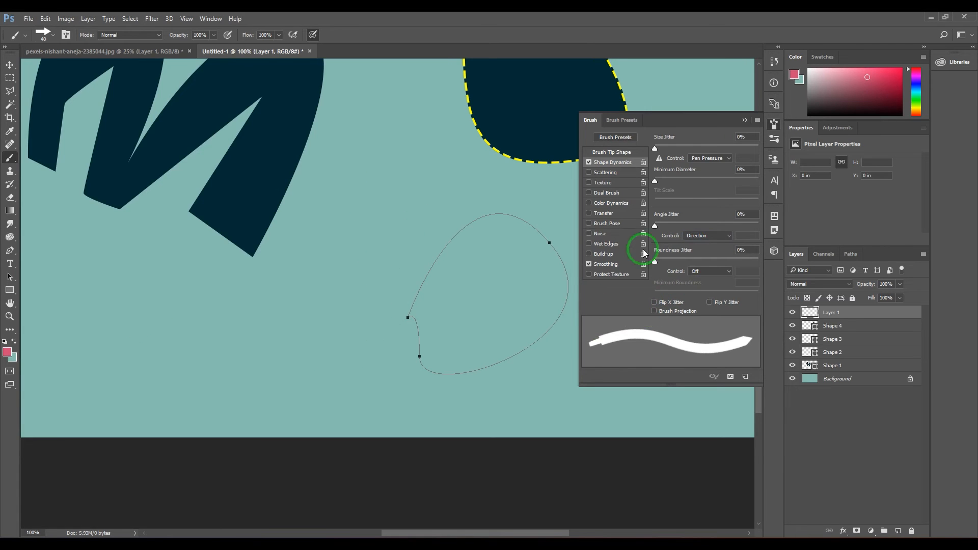
Increase the arrow brush tip's spacing to 318%, try it with a test stroke below the letter m, and undo the stroke
{"action": "left_click", "coordinate": [611, 152]}
{"action": "mouse_move", "coordinate": [659, 294]}
{"action": "left_mouse_down"}
{"action": "mouse_move", "coordinate": [747, 292]}
{"action": "mouse_move", "coordinate": [730, 295]}
{"action": "mouse_move", "coordinate": [739, 296]}
{"action": "left_mouse_up"}
{"action": "mouse_move", "coordinate": [97, 383]}
{"action": "left_mouse_down"}
{"action": "mouse_move", "coordinate": [213, 335]}
{"action": "mouse_move", "coordinate": [256, 249]}
{"action": "mouse_move", "coordinate": [322, 291]}
{"action": "mouse_move", "coordinate": [316, 375]}
{"action": "mouse_move", "coordinate": [368, 265]}
{"action": "mouse_move", "coordinate": [390, 181]}
{"action": "mouse_move", "coordinate": [398, 227]}
{"action": "left_mouse_up"}
{"action": "key", "text": "ctrl+z"}
Reduce the arrow brush size to 15 px
{"action": "key", "text": "bracketleft"}
{"action": "key", "text": "bracketleft"}
{"action": "key", "text": "bracketleft"}
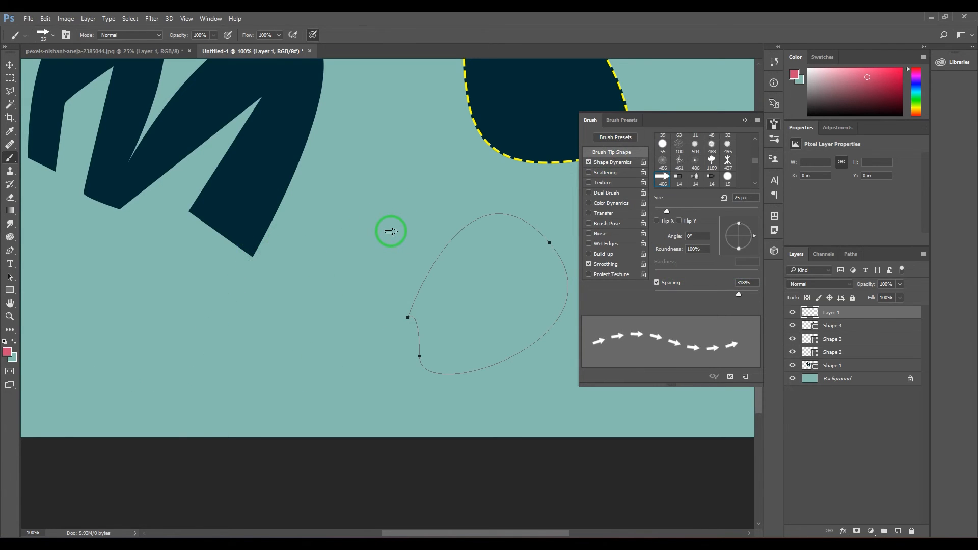
{"action": "key", "text": "bracketleft"}
{"action": "key", "text": "bracketleft"}
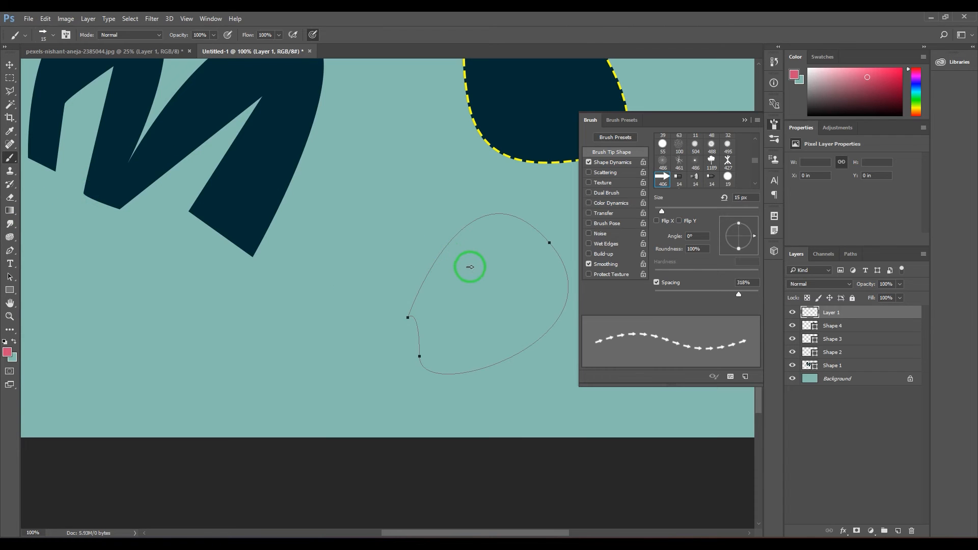
Return to the Pen tool and stroke the closed path with the Brush, leaving Simulate Pressure off
{"action": "key", "text": "p"}
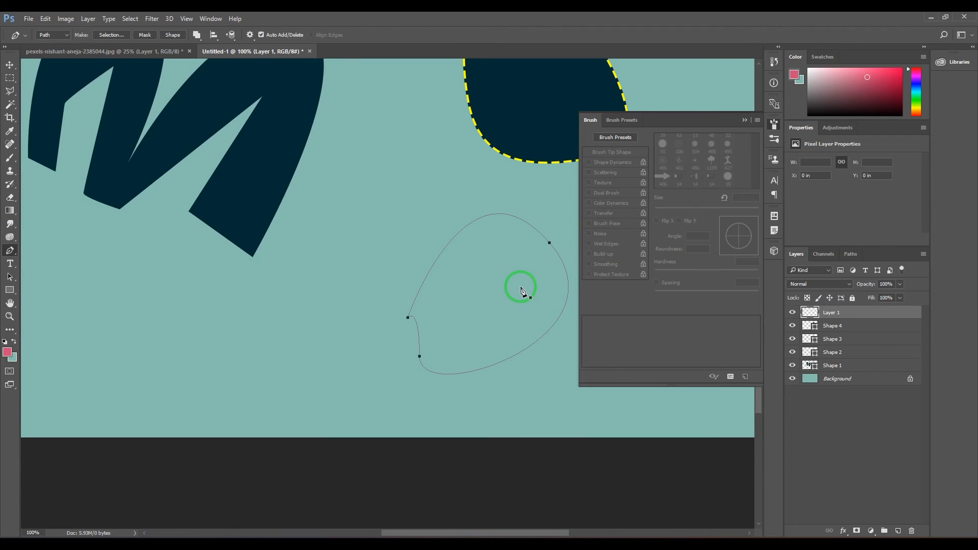
{"action": "right_click", "coordinate": [512, 263]}
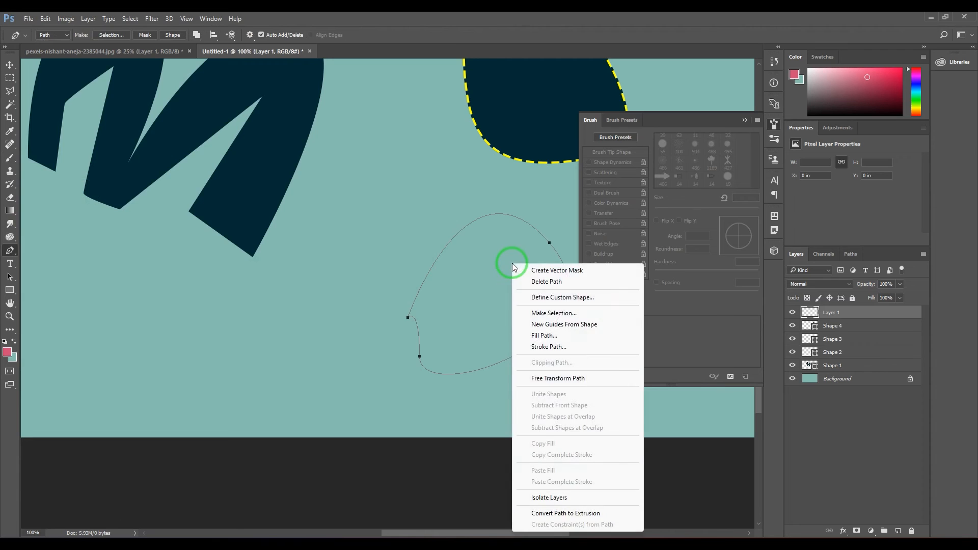
{"action": "left_click", "coordinate": [565, 346]}
{"action": "left_click", "coordinate": [456, 191]}
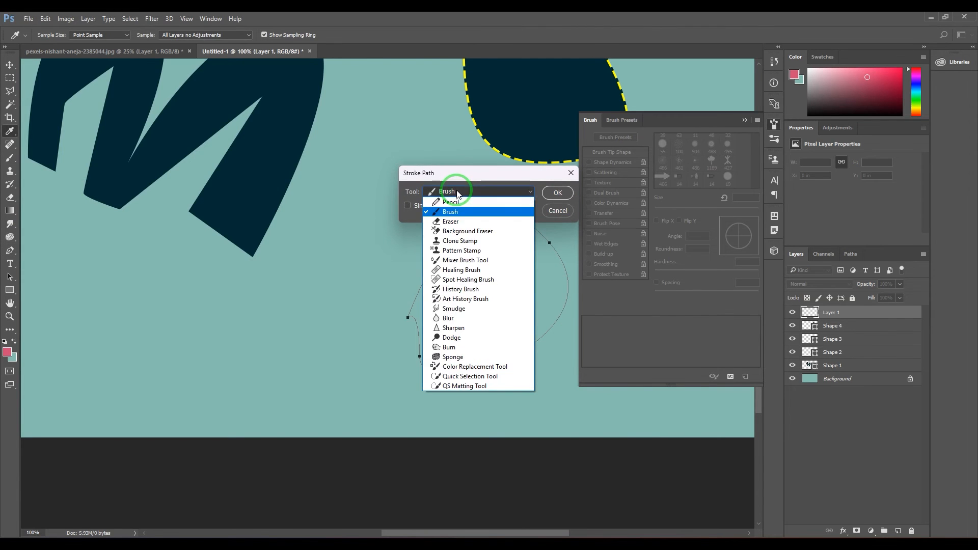
{"action": "left_click", "coordinate": [456, 214]}
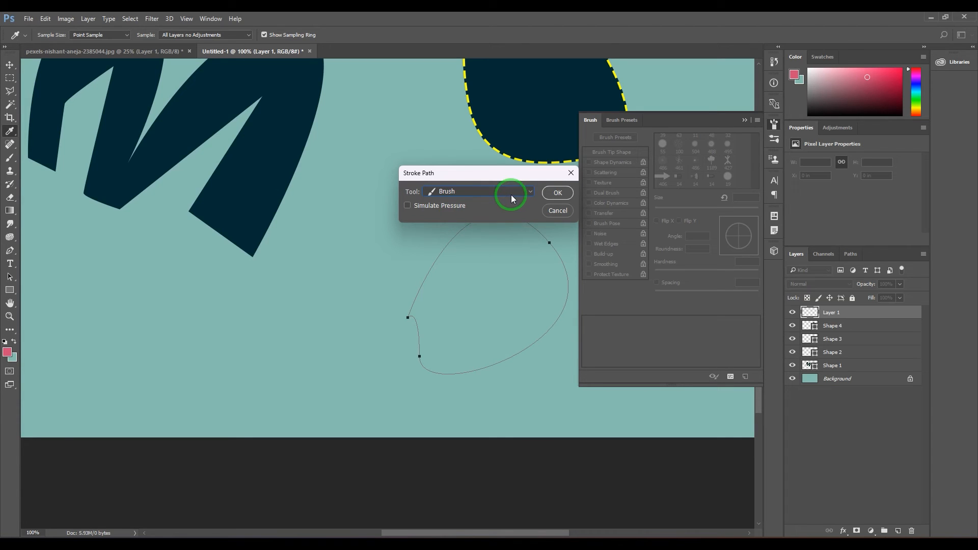
{"action": "left_click", "coordinate": [561, 193]}
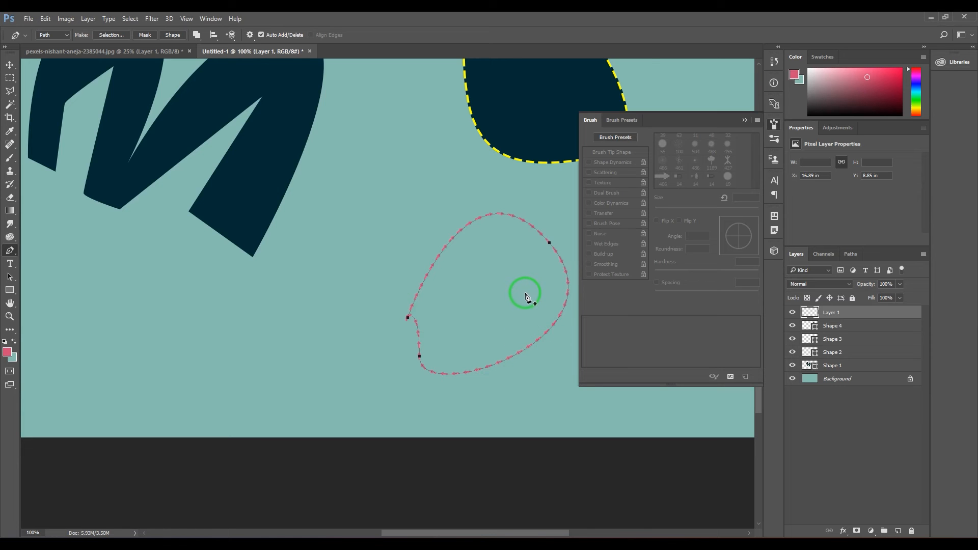
Switch to the pexels-nishant-aneja-2385044.jpg document and revert it to its original opened state through the history
{"action": "left_click", "coordinate": [139, 50]}
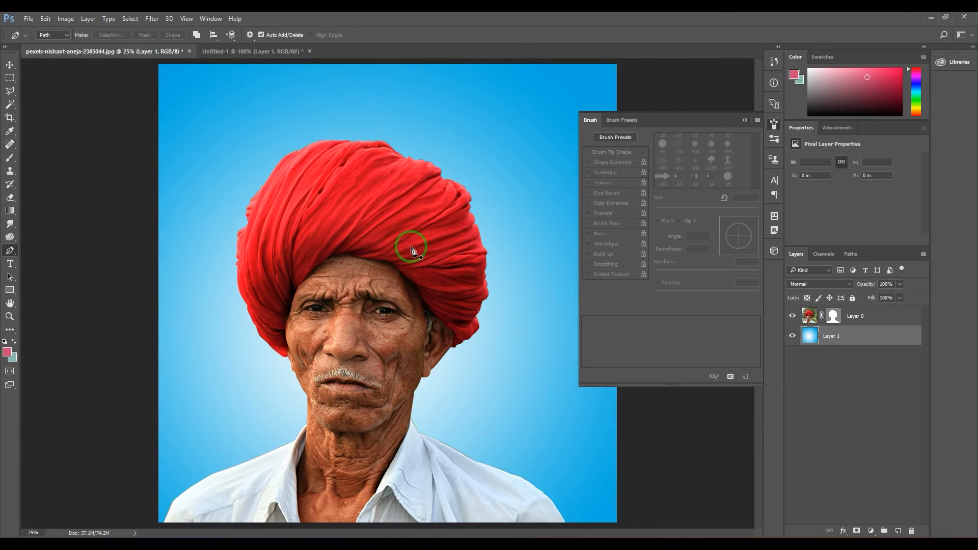
{"action": "left_click", "coordinate": [775, 62]}
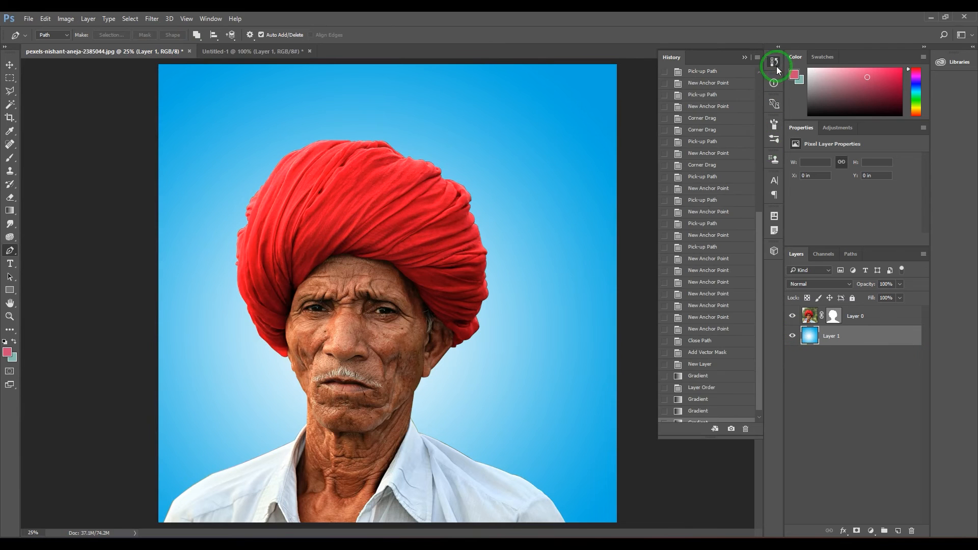
{"action": "scroll", "coordinate": [743, 196], "scroll_direction": "up", "scroll_amount": 10}
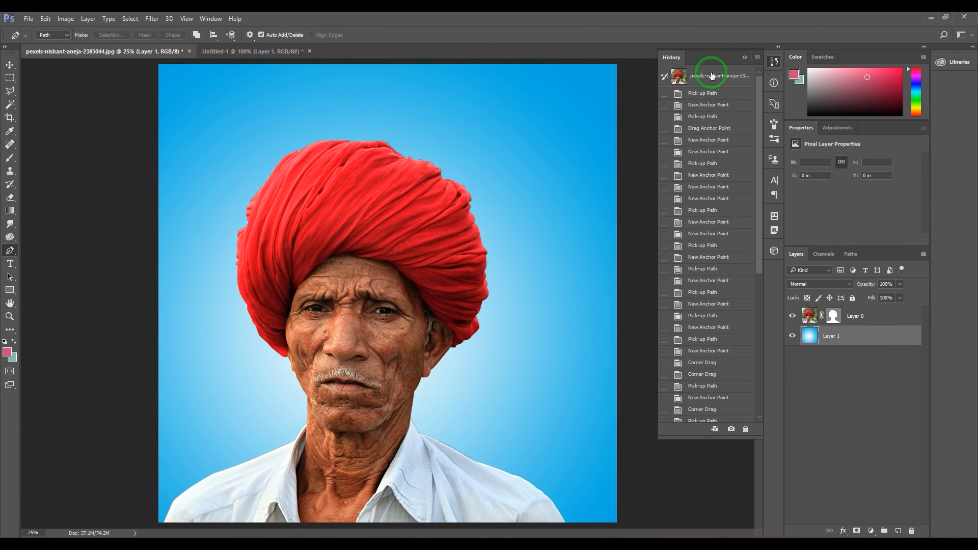
{"action": "left_click", "coordinate": [712, 76]}
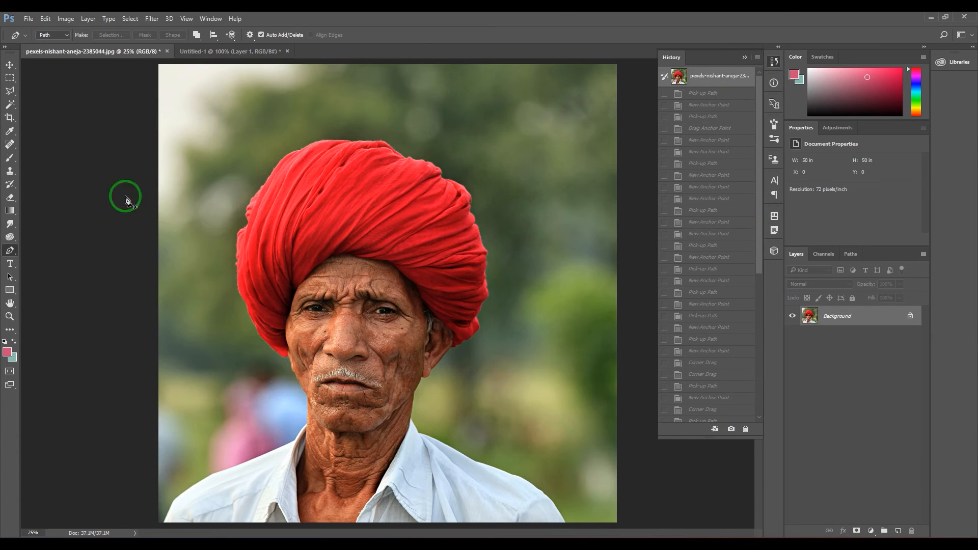
Draw a small closed, curved teardrop path in the background beside the upper edge of the red turban
{"action": "left_click", "coordinate": [460, 143]}
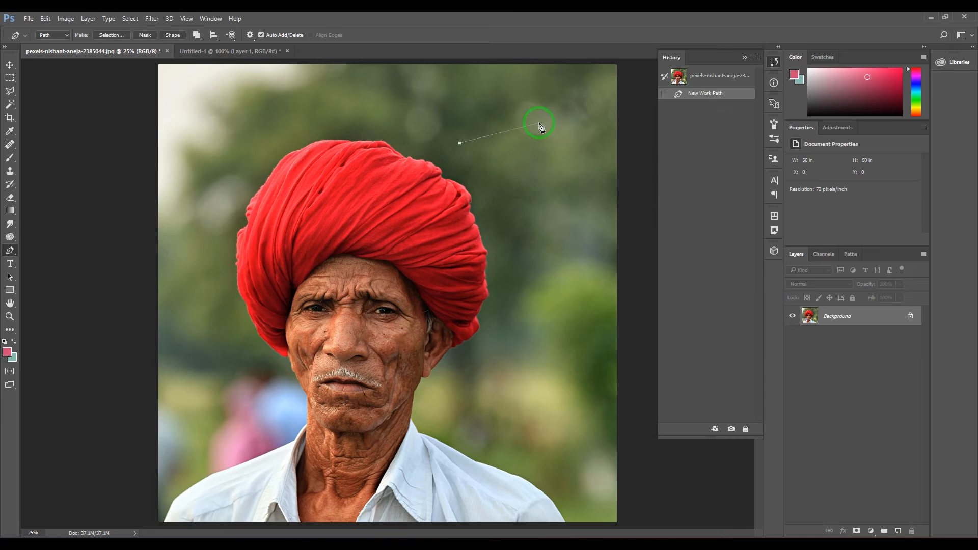
{"action": "left_click_drag", "start_coordinate": [556, 139], "coordinate": [559, 200]}
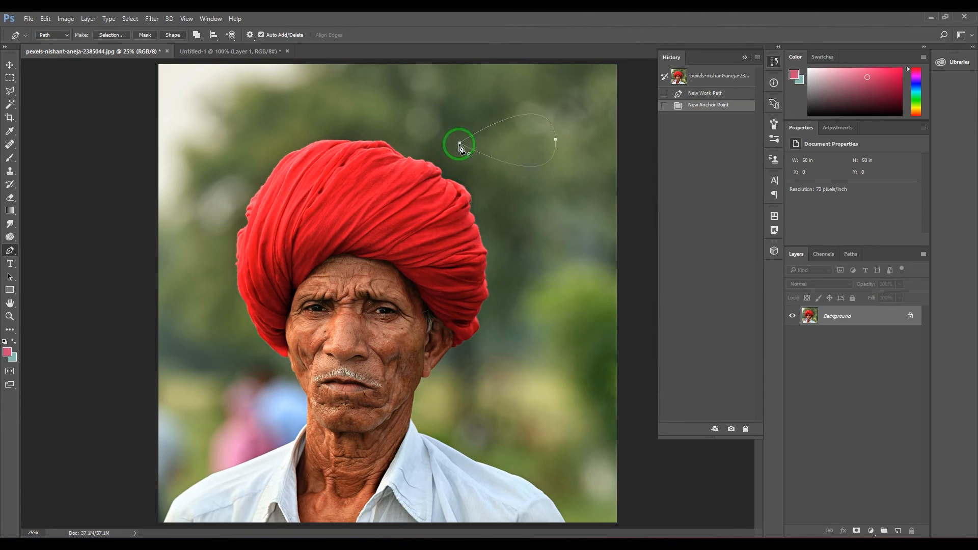
{"action": "left_click_drag", "start_coordinate": [460, 143], "coordinate": [516, 227]}
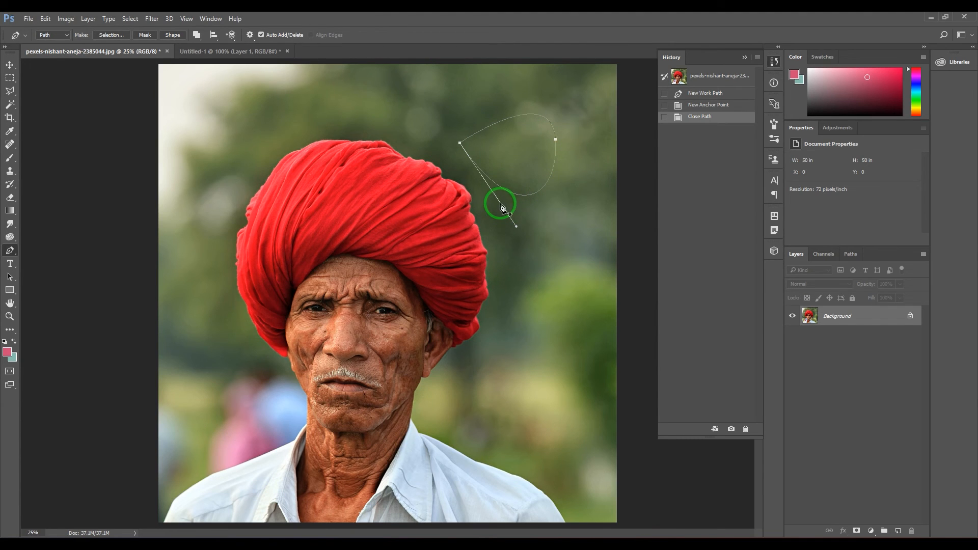
Load the Work Path as a selection, then undo and redo the conversion to compare path and selection
{"action": "left_click", "coordinate": [855, 255]}
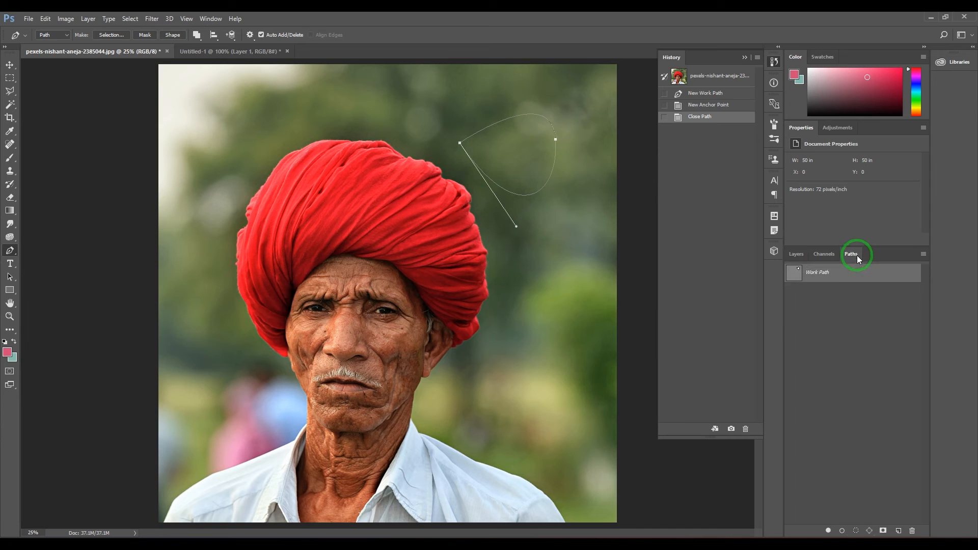
{"action": "left_click", "coordinate": [857, 531]}
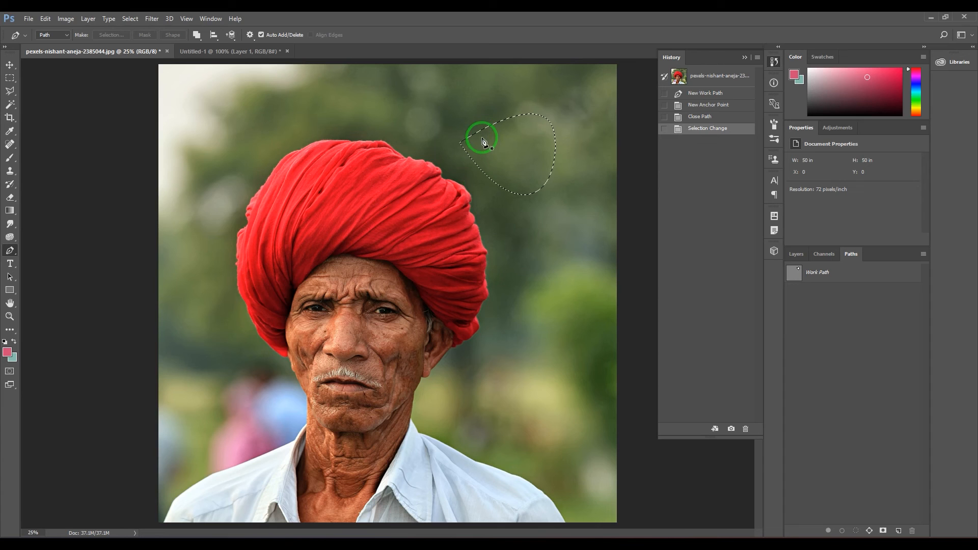
{"action": "key", "text": "ctrl+z"}
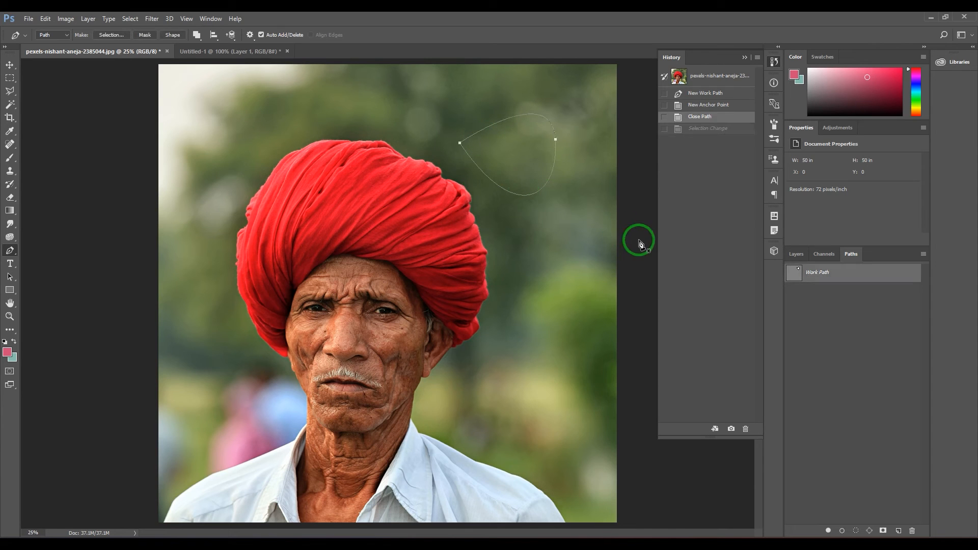
{"action": "key", "text": "ctrl+z"}
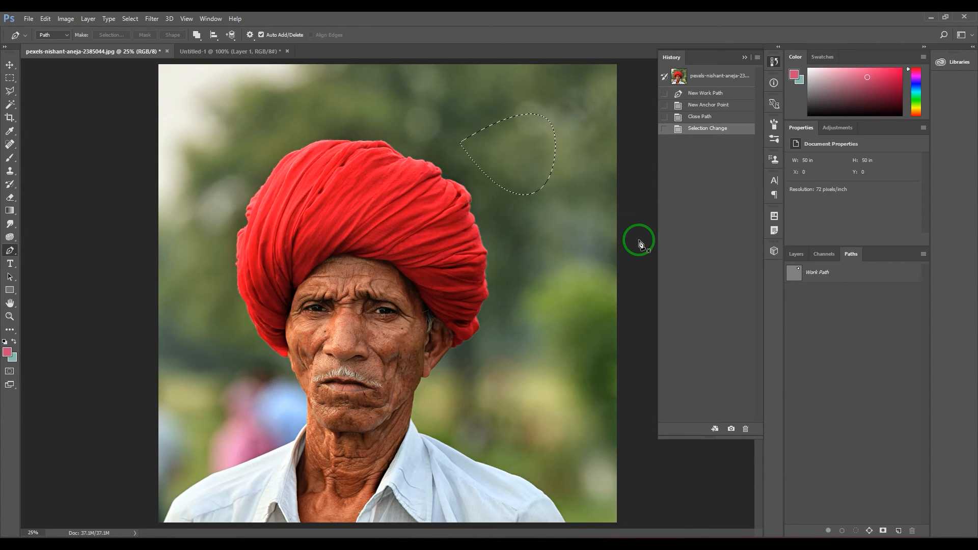
Shift the hue of the selected area to purple with a Hue/Saturation adjustment
{"action": "left_click", "coordinate": [66, 19]}
{"action": "mouse_move", "coordinate": [77, 43]}
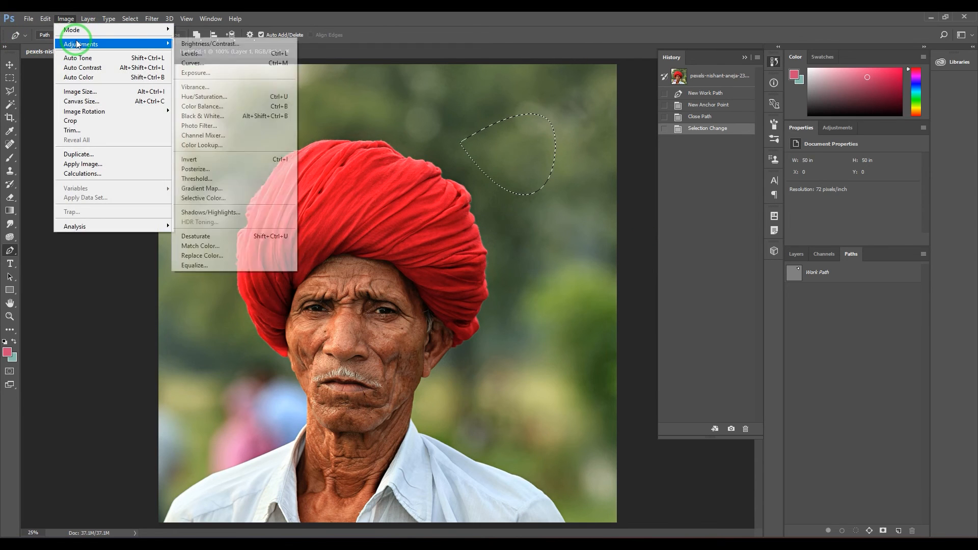
{"action": "left_click", "coordinate": [195, 100]}
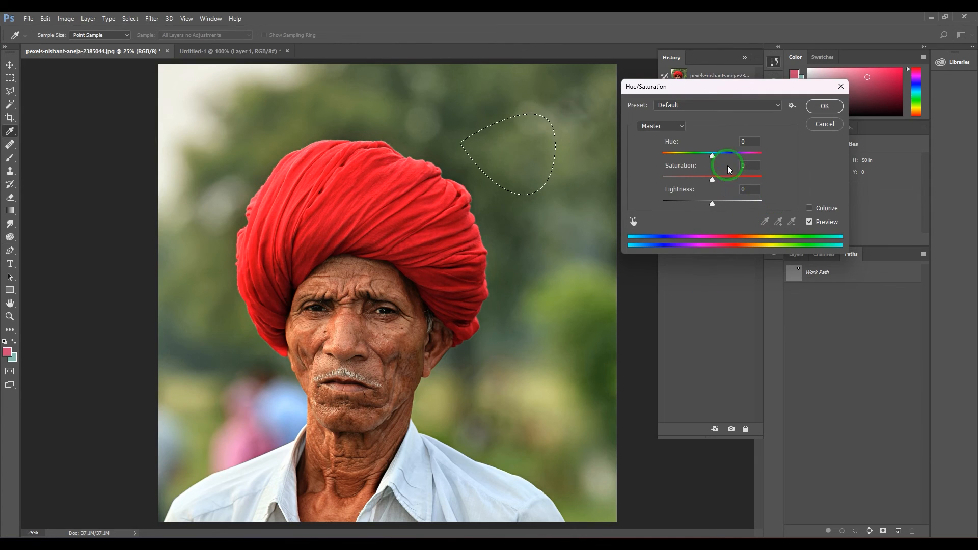
{"action": "left_click_drag", "start_coordinate": [712, 156], "coordinate": [770, 158]}
{"action": "left_click", "coordinate": [825, 106]}
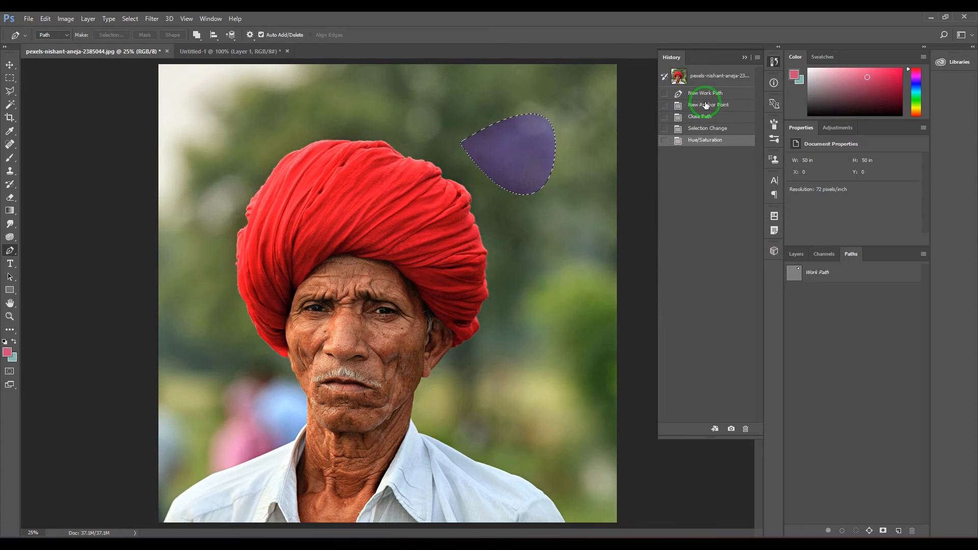
Undo the Hue/Saturation change and deselect the teardrop area
{"action": "key", "text": "ctrl+d"}
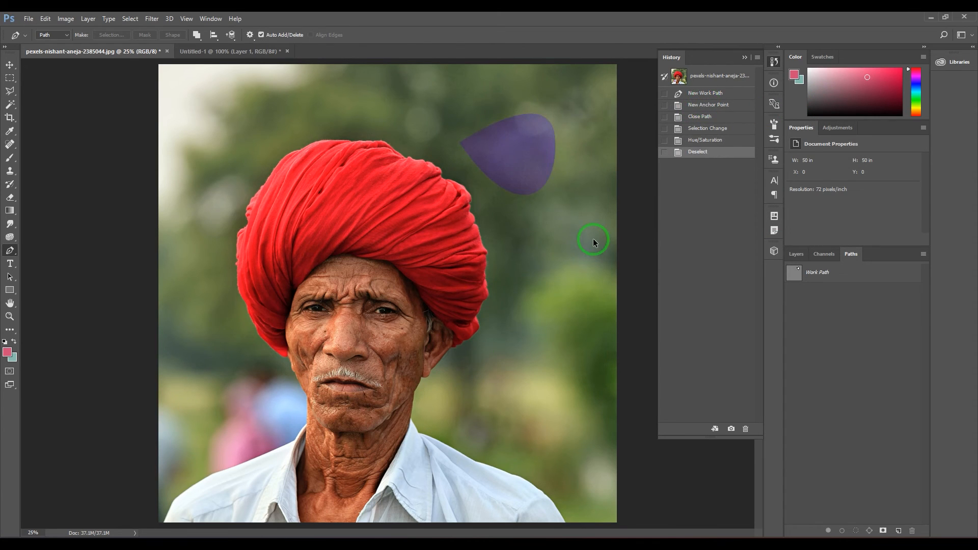
{"action": "key", "text": "ctrl+z"}
{"action": "key", "text": "ctrl+alt+z"}
{"action": "key", "text": "ctrl+d"}
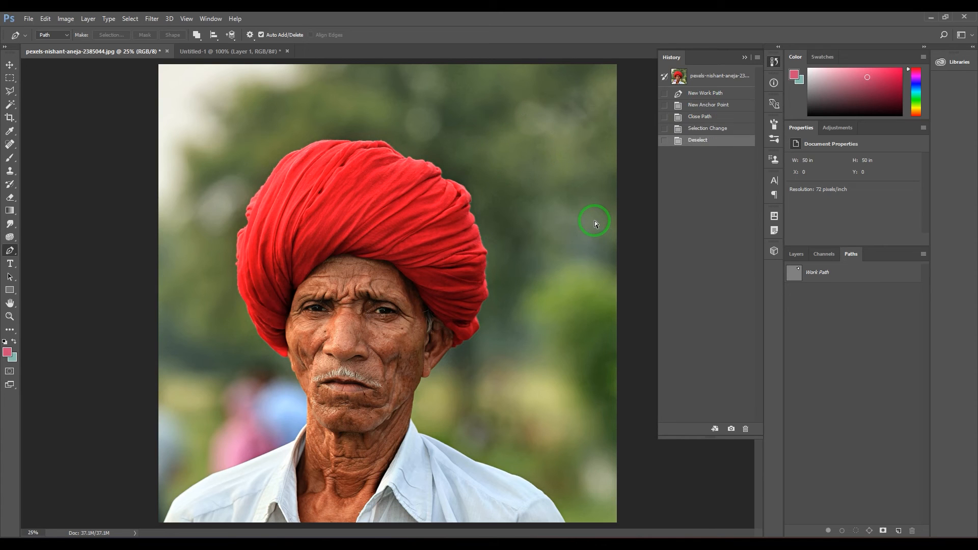
Examine the Pen tool's variants and its Shape, Path and Pixels mode options, and return to the layer list
{"action": "left_click", "coordinate": [9, 250]}
{"action": "left_click", "coordinate": [48, 255]}
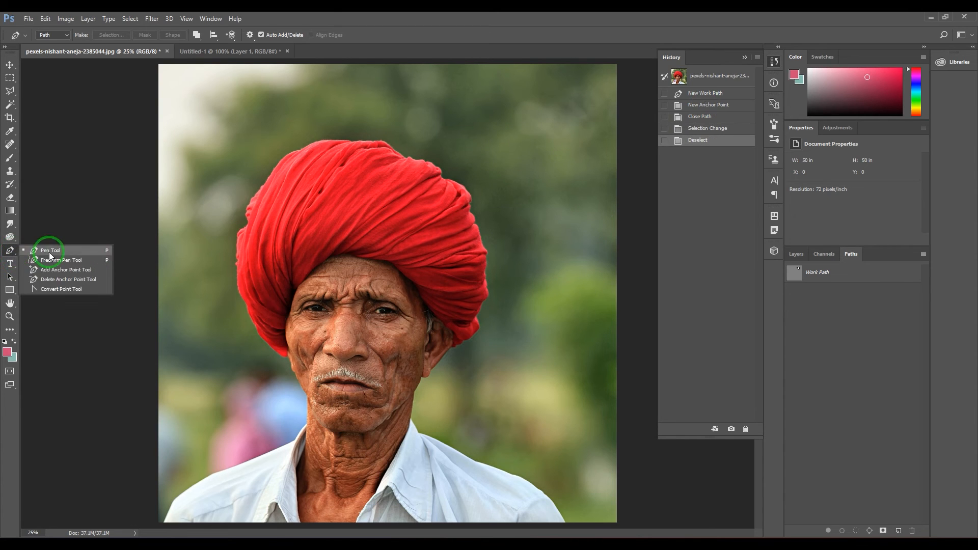
{"action": "left_click", "coordinate": [61, 36]}
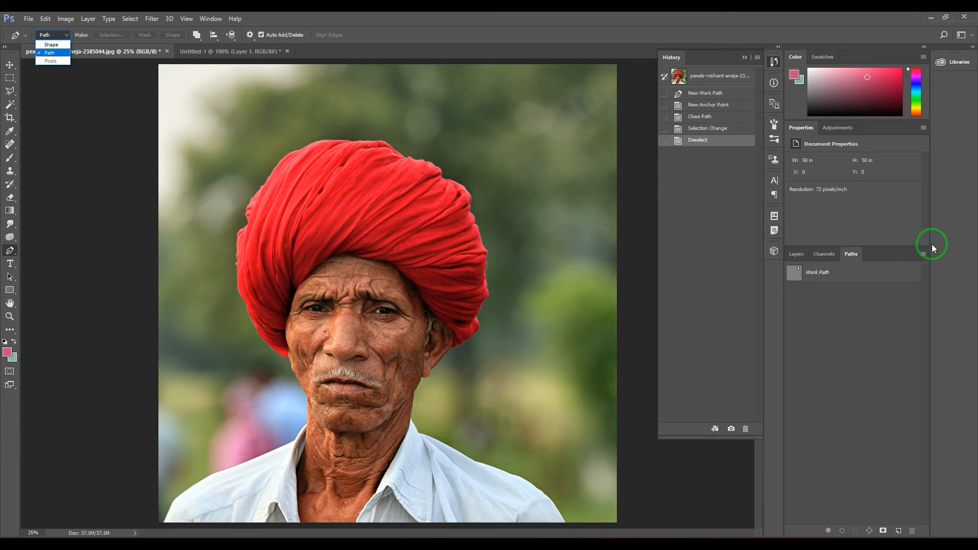
{"action": "left_click", "coordinate": [806, 252]}
{"action": "left_click", "coordinate": [802, 254]}
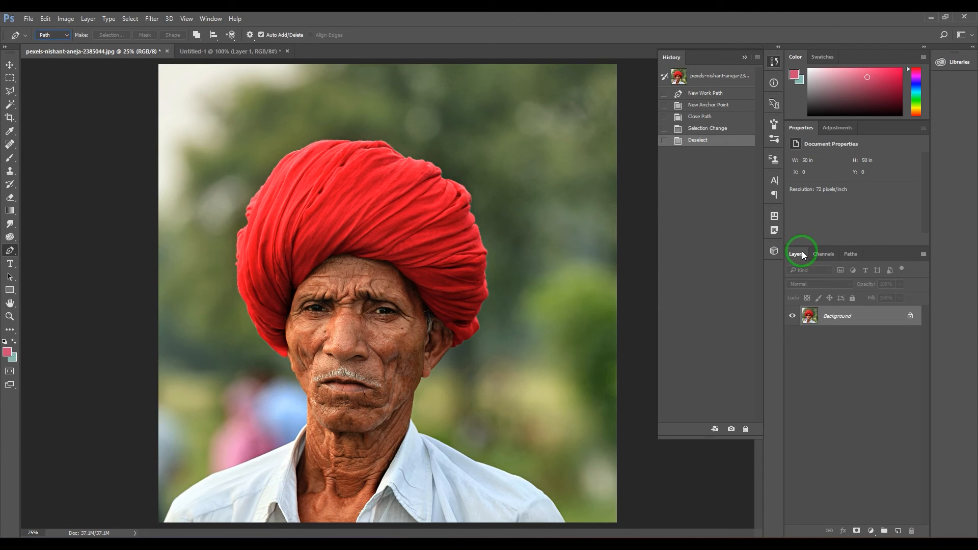
Switch to the Rounded Rectangle tool and use its Pixels mode
{"action": "left_click", "coordinate": [13, 293]}
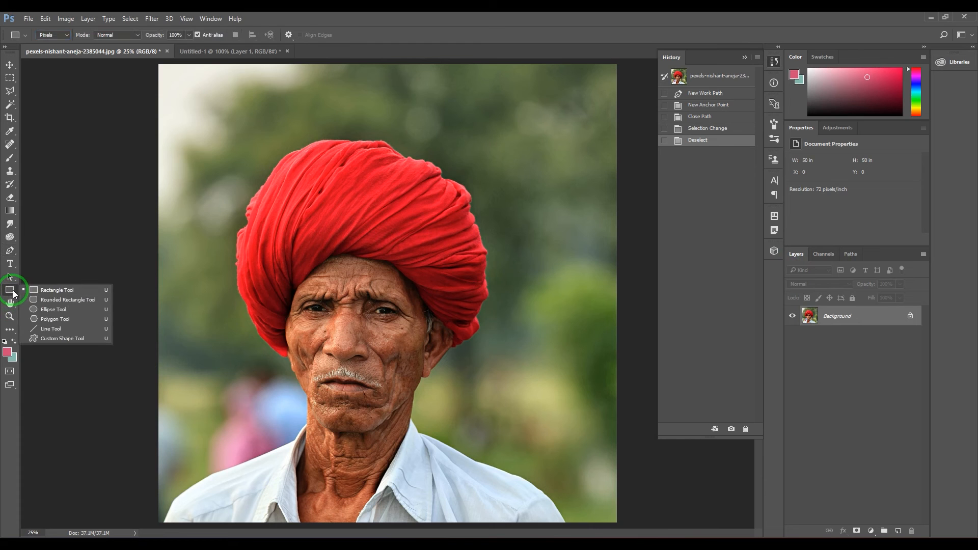
{"action": "left_click", "coordinate": [77, 305]}
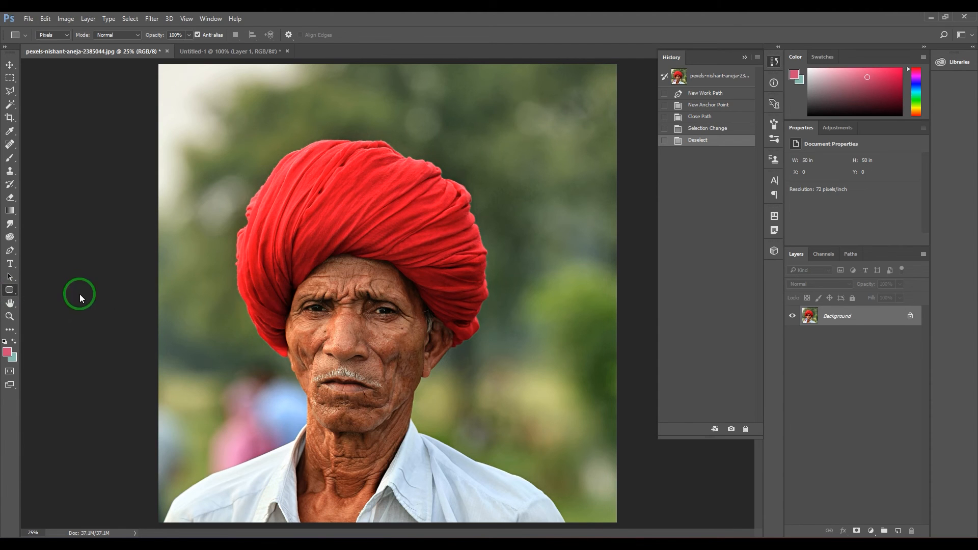
{"action": "left_click", "coordinate": [66, 38]}
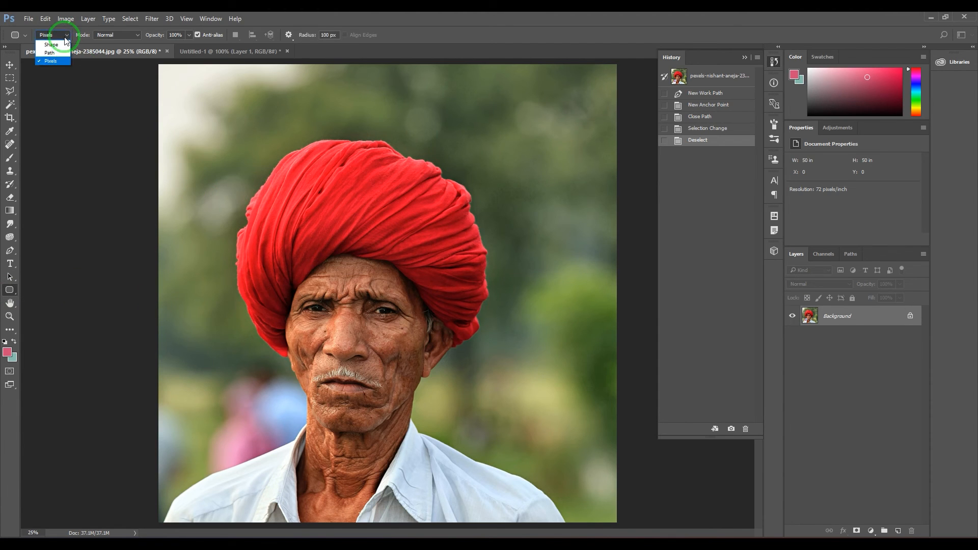
{"action": "left_click", "coordinate": [63, 63]}
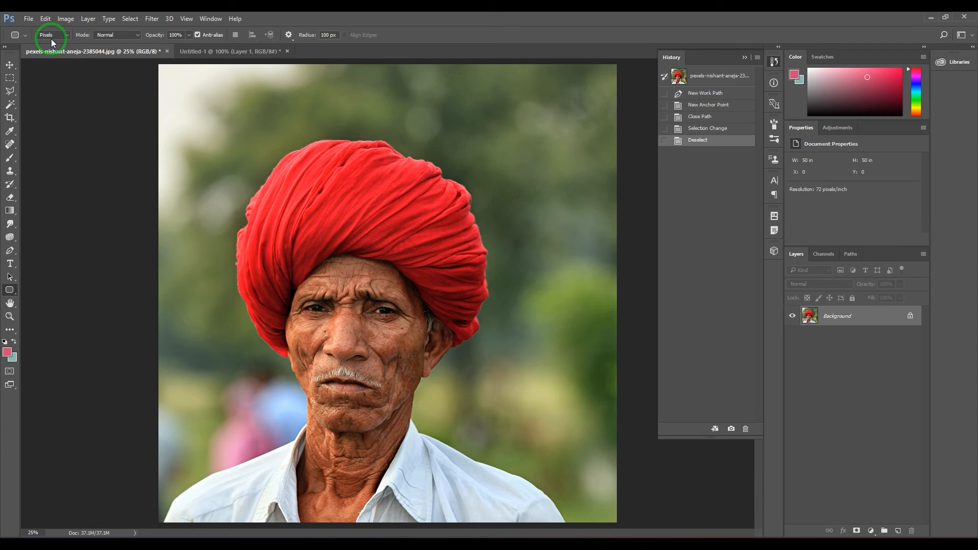
Set the foreground color to bright yellow, #f6ff00
{"action": "left_click", "coordinate": [7, 354]}
{"action": "left_click", "coordinate": [558, 235]}
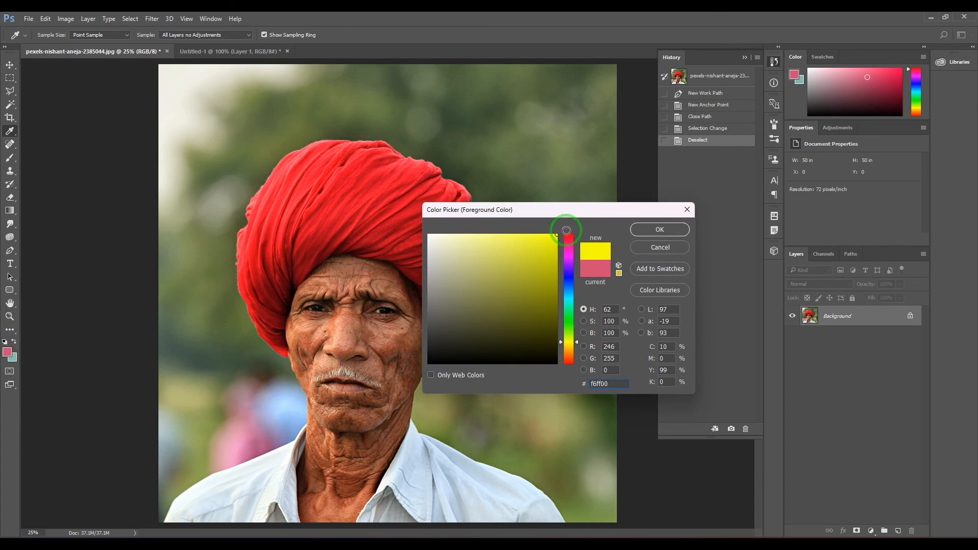
{"action": "left_click", "coordinate": [642, 228]}
Try drawing a large yellow rounded rectangle over the turban directly on the Background layer, and undo it
{"action": "key", "text": "u"}
{"action": "mouse_move", "coordinate": [250, 126]}
{"action": "left_mouse_down"}
{"action": "mouse_move", "coordinate": [316, 183]}
{"action": "mouse_move", "coordinate": [550, 313]}
{"action": "left_mouse_up"}
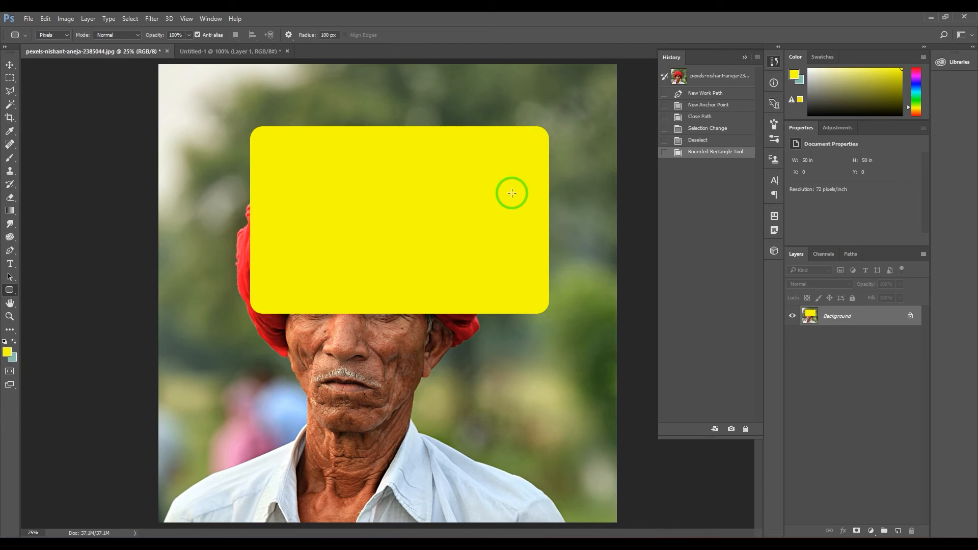
{"action": "key", "text": "ctrl+z"}
Add a new empty layer above the Background layer
{"action": "left_click", "coordinate": [901, 532]}
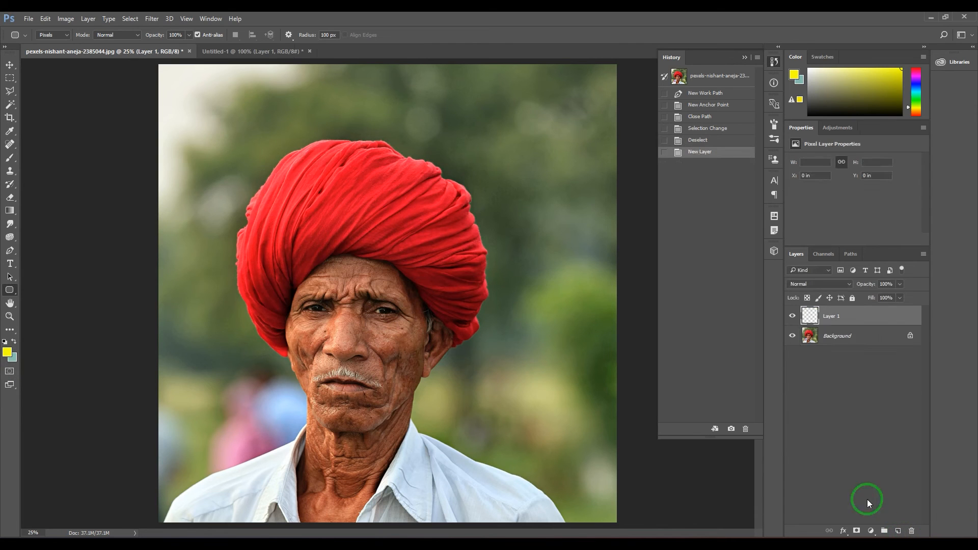
Draw a yellow rounded rectangle in Pixels mode over the turban on Layer 1, starting at about X 13.2 in, Y 6.5 in
{"action": "left_click_drag", "start_coordinate": [279, 124], "coordinate": [489, 316]}
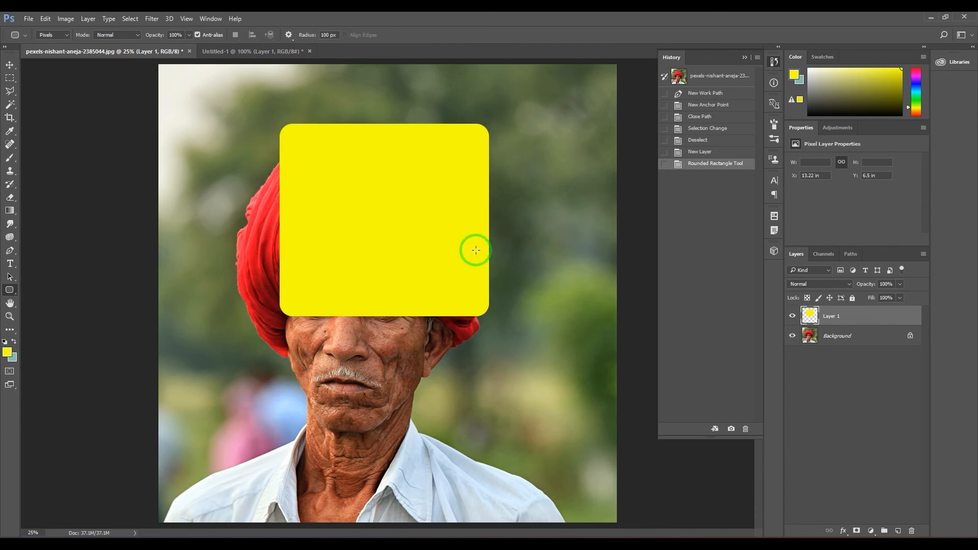
{"action": "key", "text": "z"}
{"action": "left_click_drag", "start_coordinate": [280, 125], "coordinate": [277, 146]}
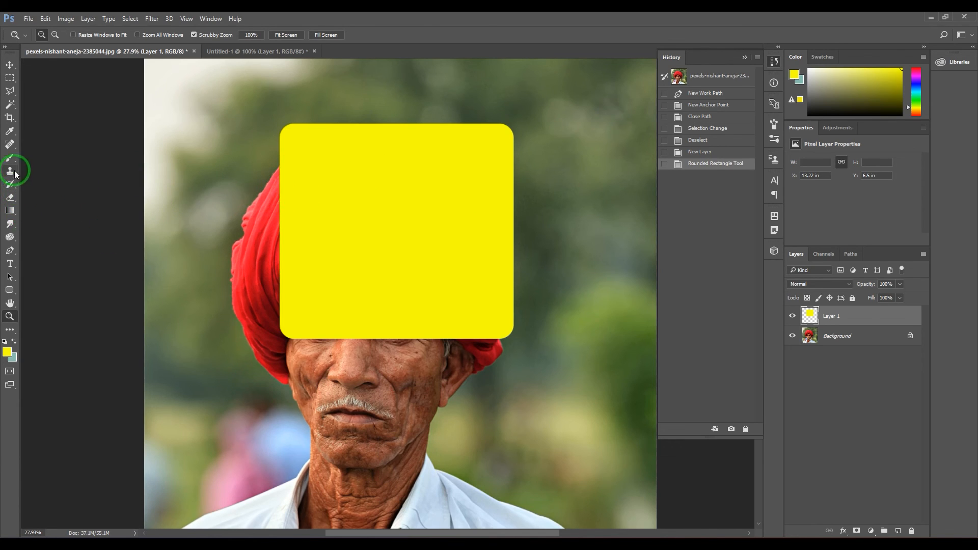
Switch to the Pen tool, try choosing Pixels mode for it, and delete Layer 1
{"action": "key", "text": "p"}
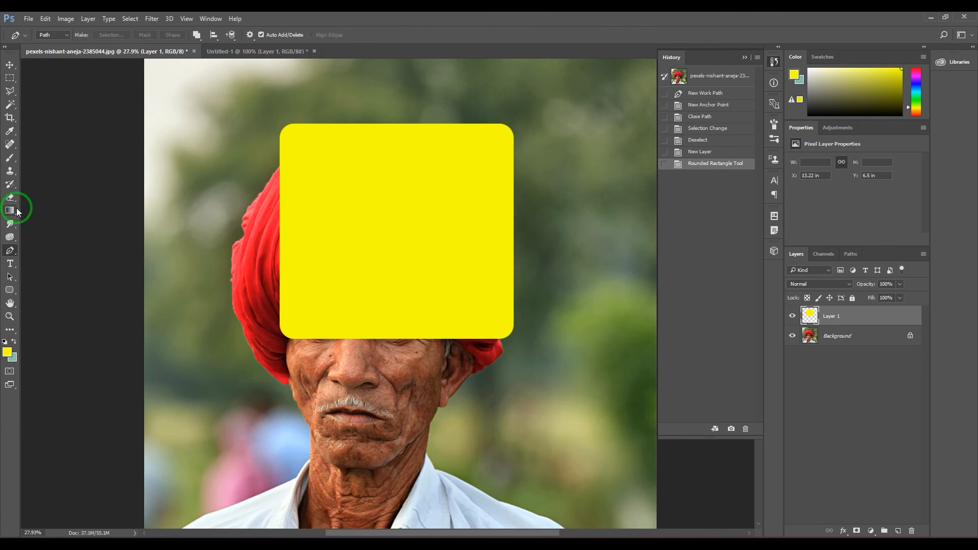
{"action": "left_click", "coordinate": [51, 35]}
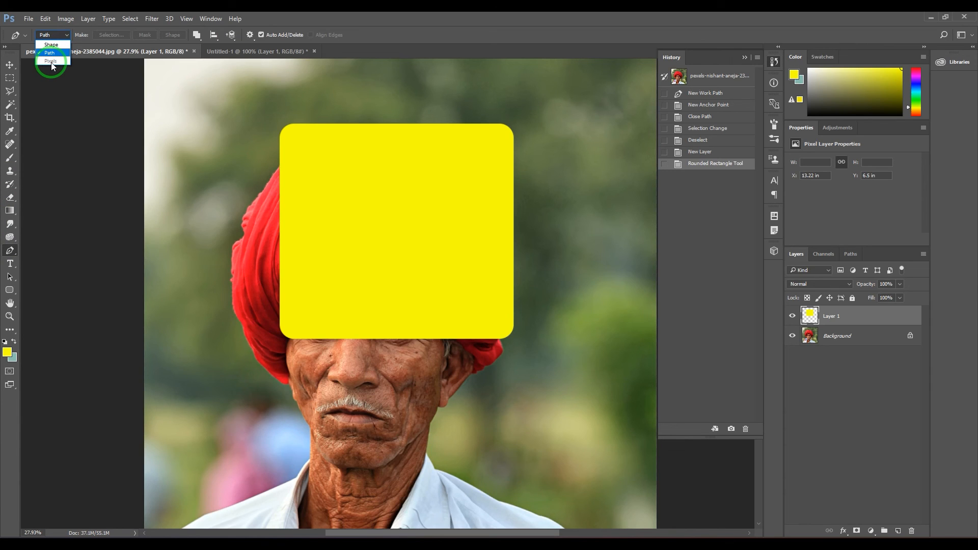
{"action": "left_click", "coordinate": [51, 66]}
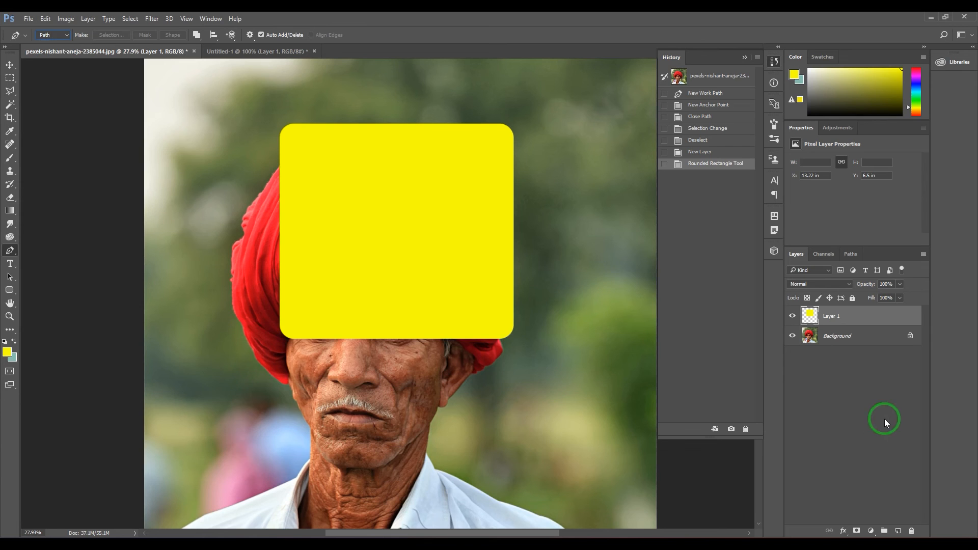
{"action": "left_click_drag", "start_coordinate": [866, 316], "coordinate": [912, 530]}
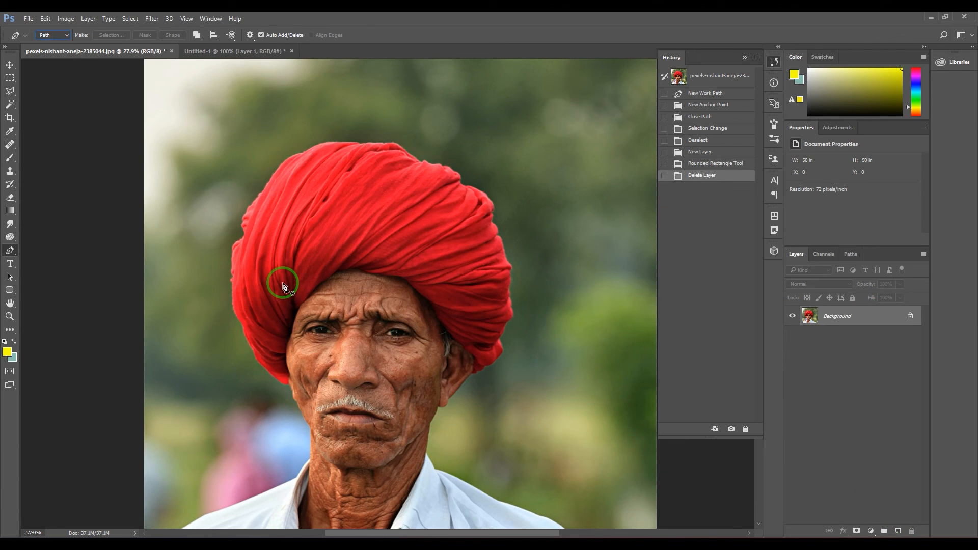
Draw a closed curved path with three anchor points across the turban and the background beside it
{"action": "left_click", "coordinate": [242, 198]}
{"action": "left_click_drag", "start_coordinate": [428, 112], "coordinate": [506, 180]}
{"action": "left_click_drag", "start_coordinate": [533, 328], "coordinate": [414, 327]}
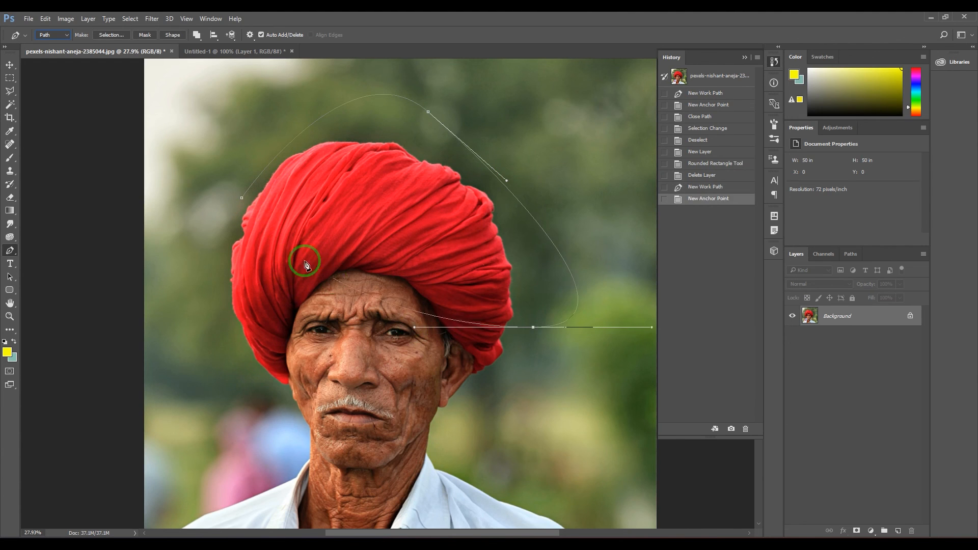
{"action": "left_click", "coordinate": [241, 198]}
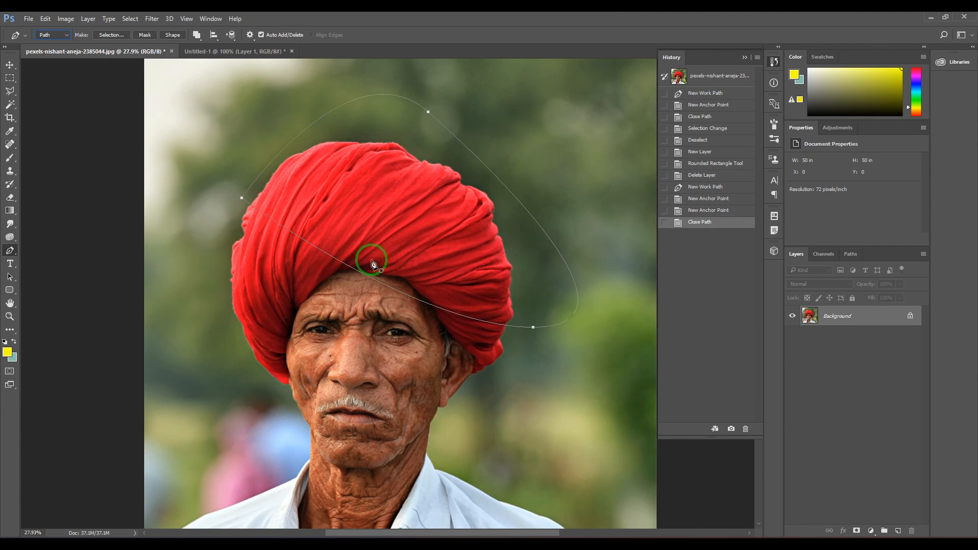
Make a new anti-aliased selection from the path with a 0-pixel feather, try filling it with yellow, and undo both
{"action": "left_click", "coordinate": [111, 36]}
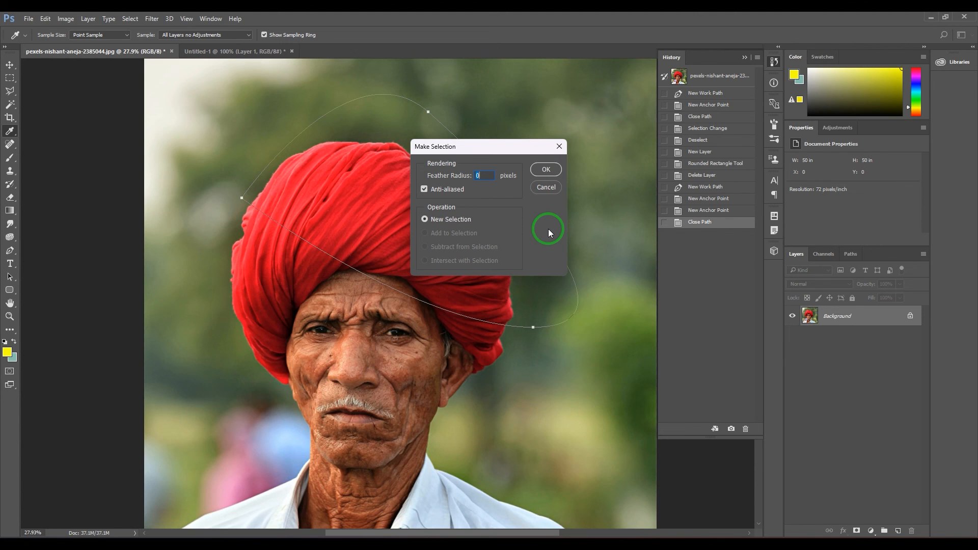
{"action": "key", "text": "Return"}
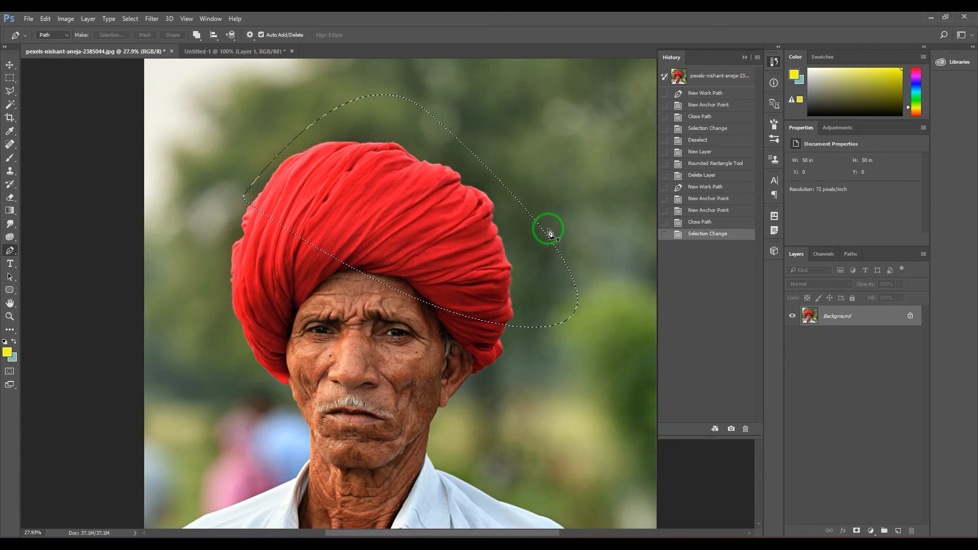
{"action": "key", "text": "alt+BackSpace"}
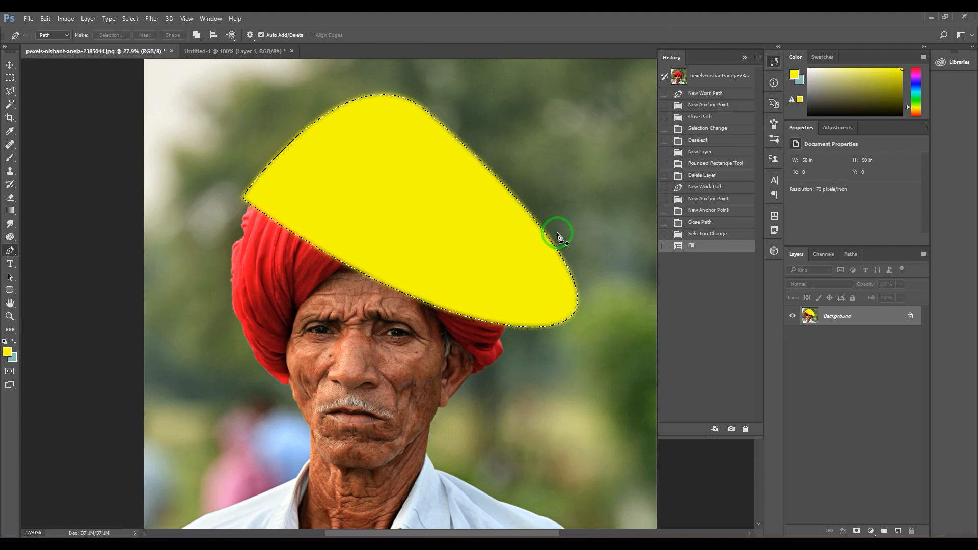
{"action": "key", "text": "ctrl+z"}
{"action": "key", "text": "ctrl+alt+z"}
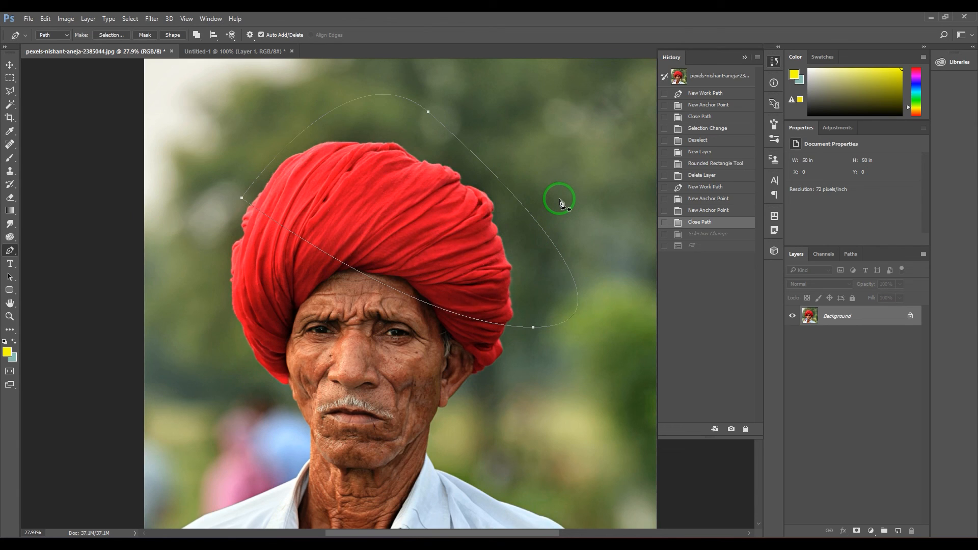
Restore the selection made from the path through the history and feather it by 15 pixels
{"action": "key", "text": "ctrl+shift+z"}
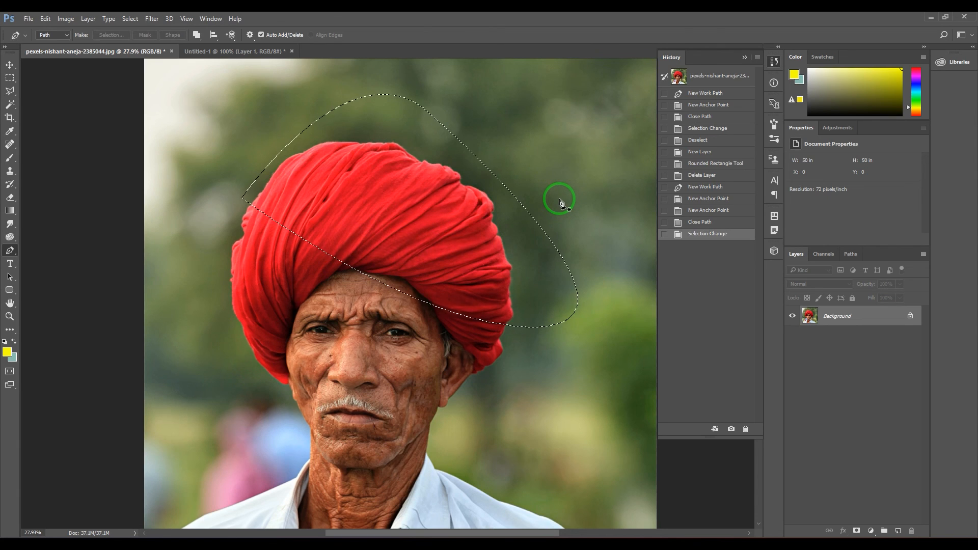
{"action": "key", "text": "ctrl+shift+z"}
{"action": "key", "text": "ctrl+alt+z"}
{"action": "key", "text": "ctrl+alt+z"}
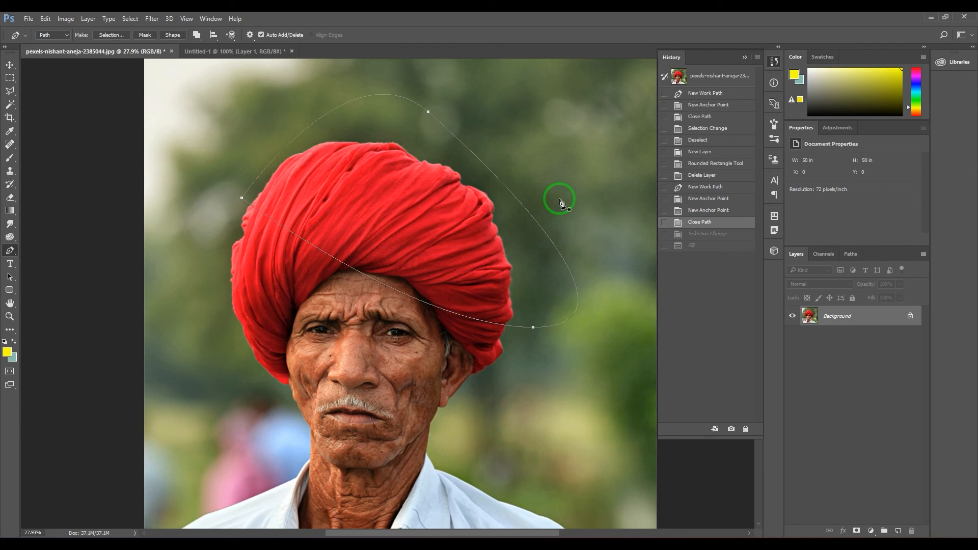
{"action": "key", "text": "ctrl+shift+z"}
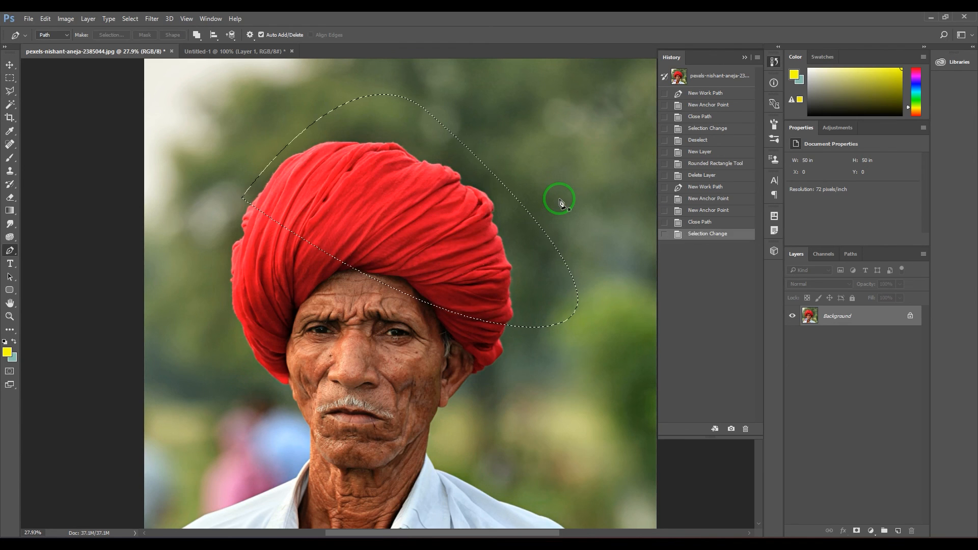
{"action": "left_click", "coordinate": [130, 18]}
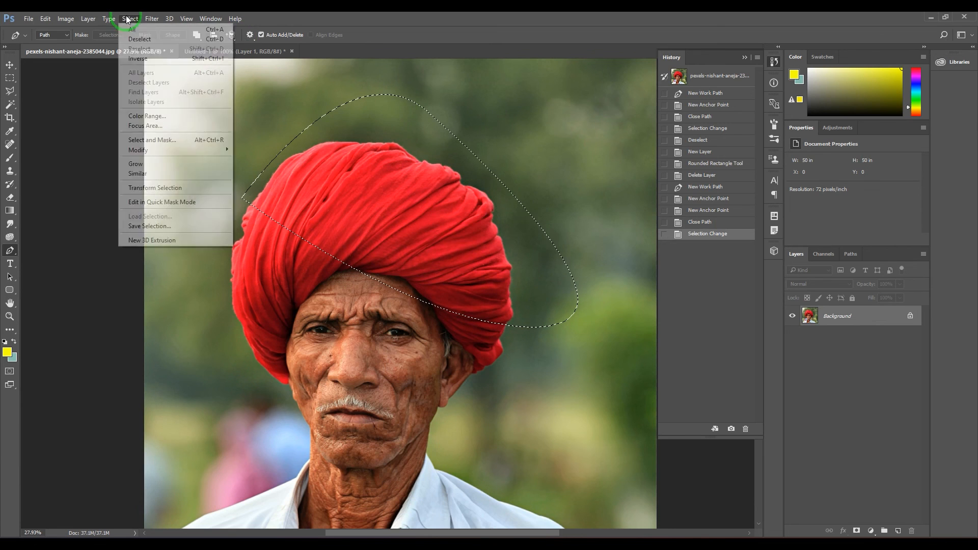
{"action": "mouse_move", "coordinate": [198, 152]}
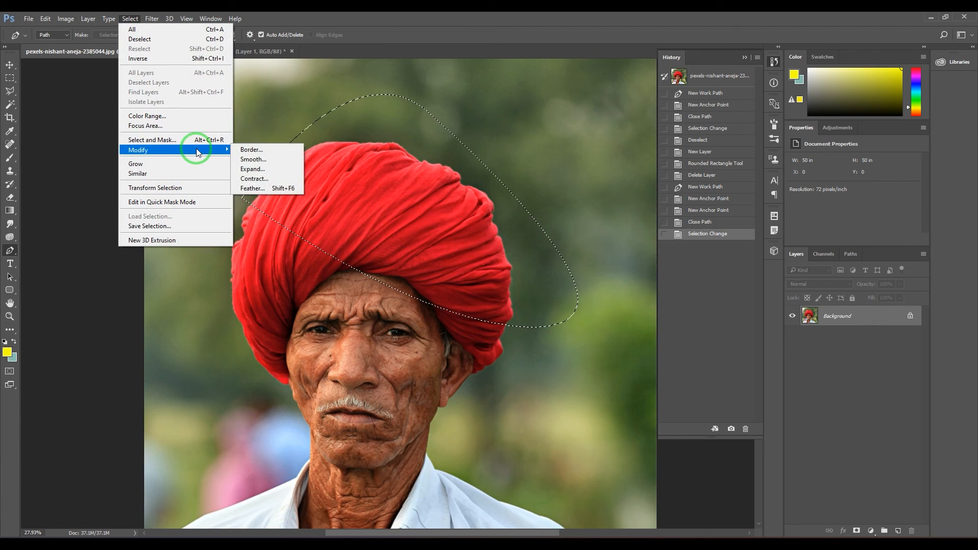
{"action": "left_click", "coordinate": [268, 188]}
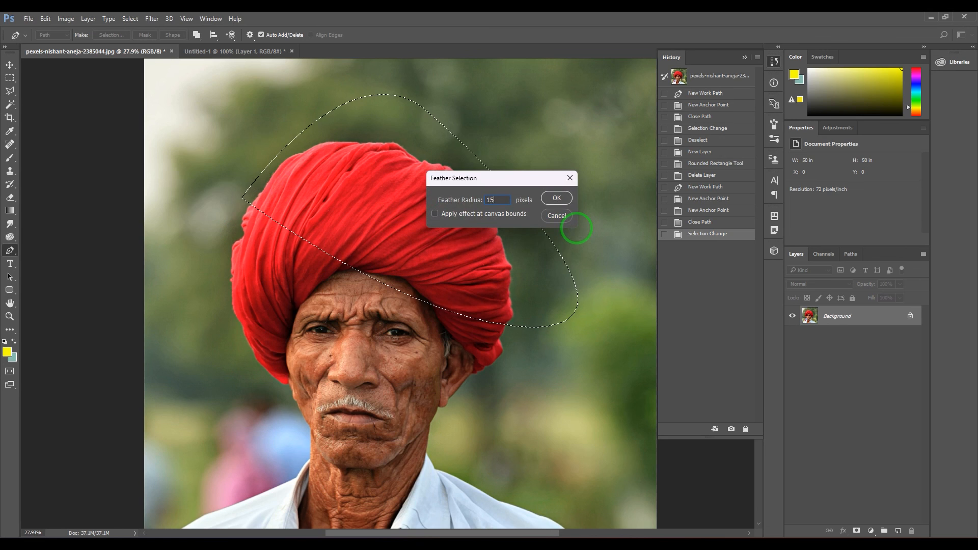
{"action": "key", "text": "Return"}
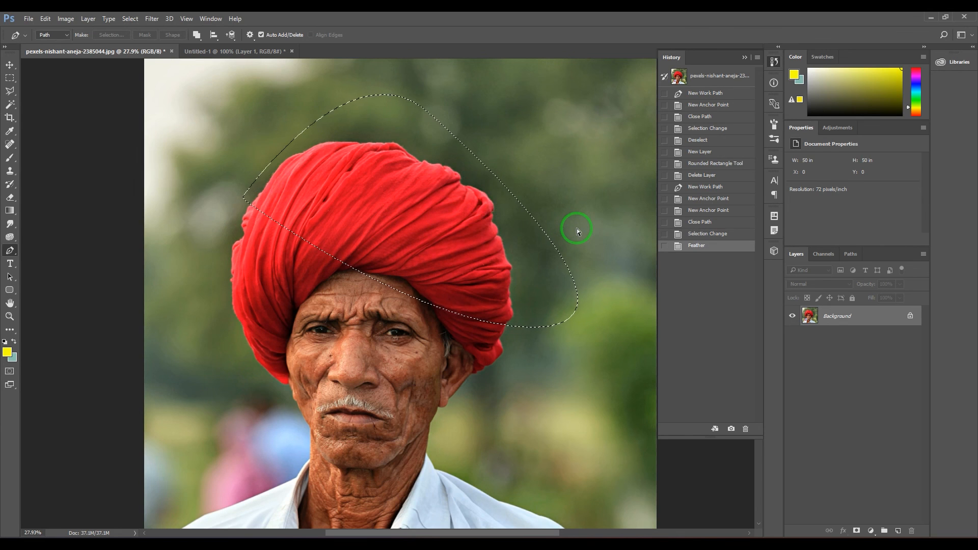
Try filling the feathered selection with the foreground yellow, and undo everything back to the closed path
{"action": "key", "text": "ctrl+BackSpace"}
{"action": "key", "text": "ctrl+z"}
{"action": "key", "text": "ctrl+z"}
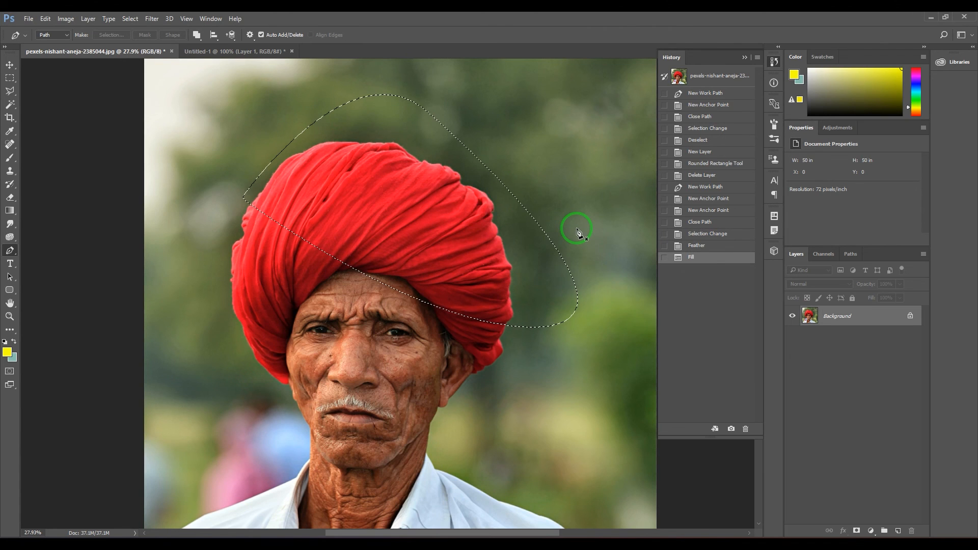
{"action": "key", "text": "alt+BackSpace"}
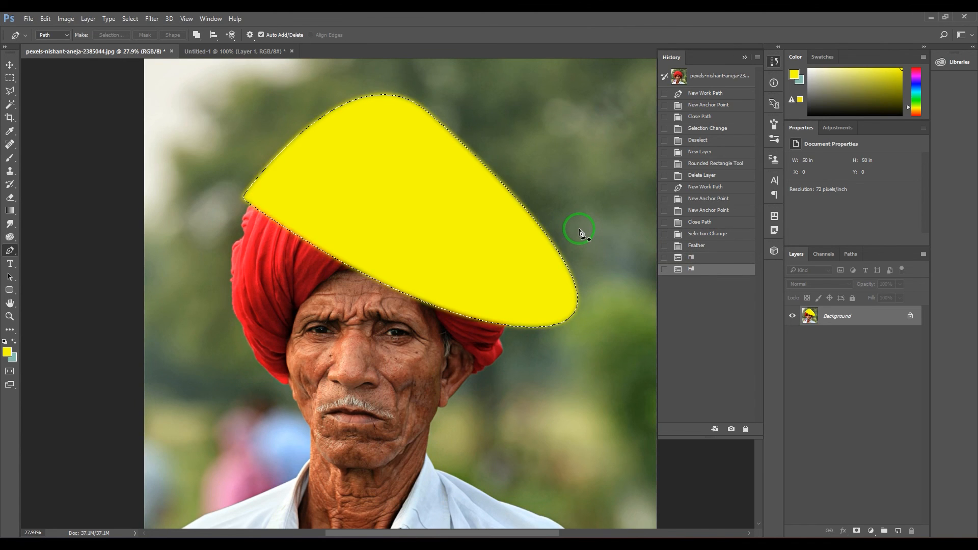
{"action": "key", "text": "ctrl+alt+z"}
{"action": "key", "text": "ctrl+alt+z"}
{"action": "key", "text": "ctrl+alt+z"}
{"action": "key", "text": "ctrl+alt+z"}
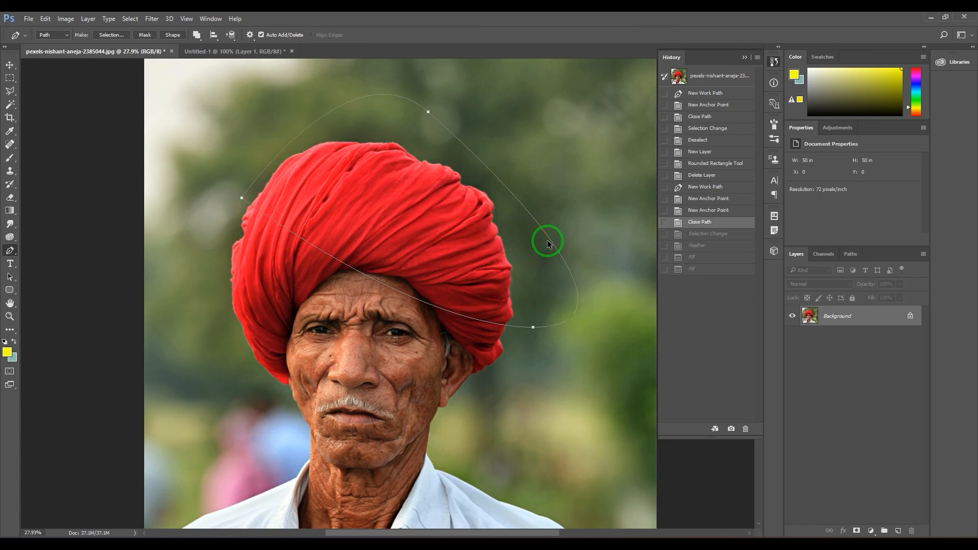
Open the Make Selection settings for the path, cancel them, and convert the path into a vector mask
{"action": "left_click", "coordinate": [115, 37]}
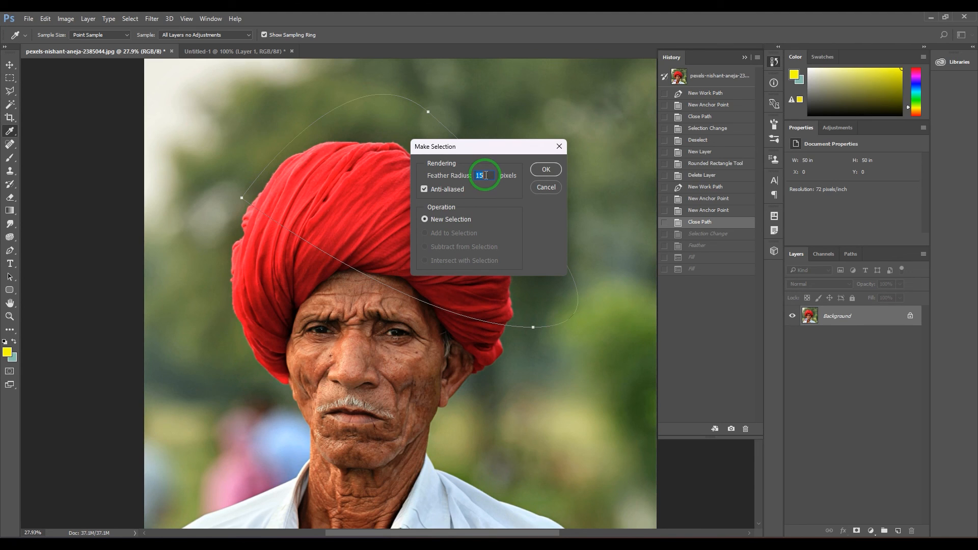
{"action": "left_click", "coordinate": [541, 187]}
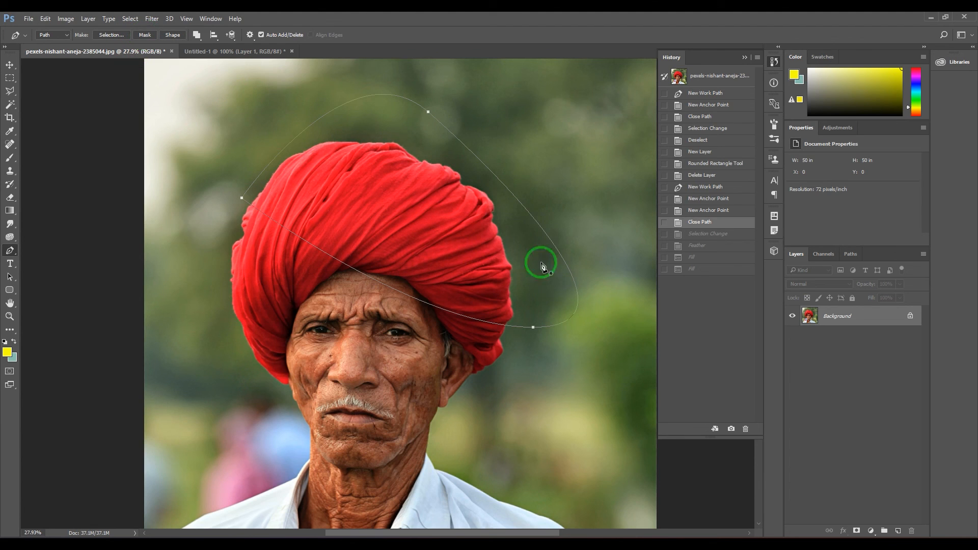
{"action": "left_click", "coordinate": [145, 35]}
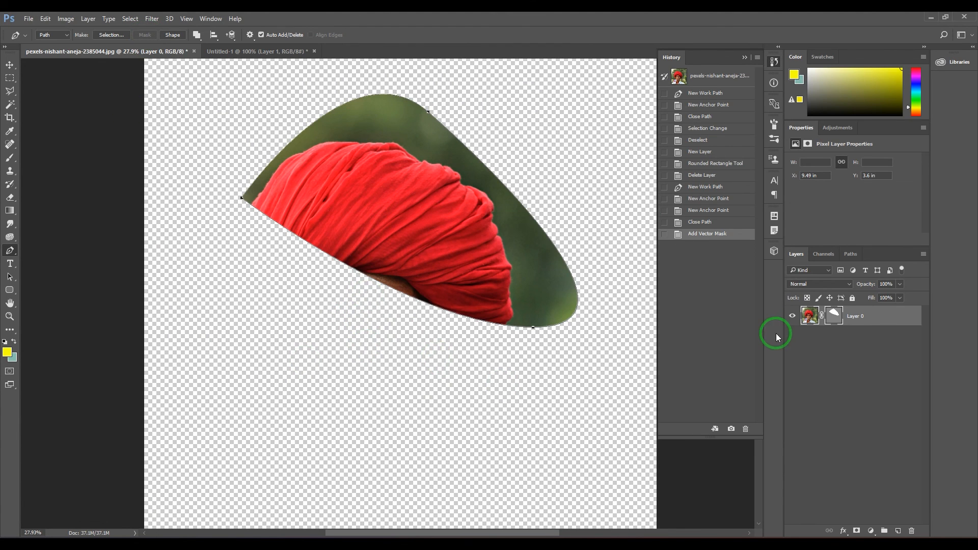
Select the vector mask on Layer 0 and try its adjustments, ending at 100% density and 0 px feather
{"action": "left_click", "coordinate": [831, 318]}
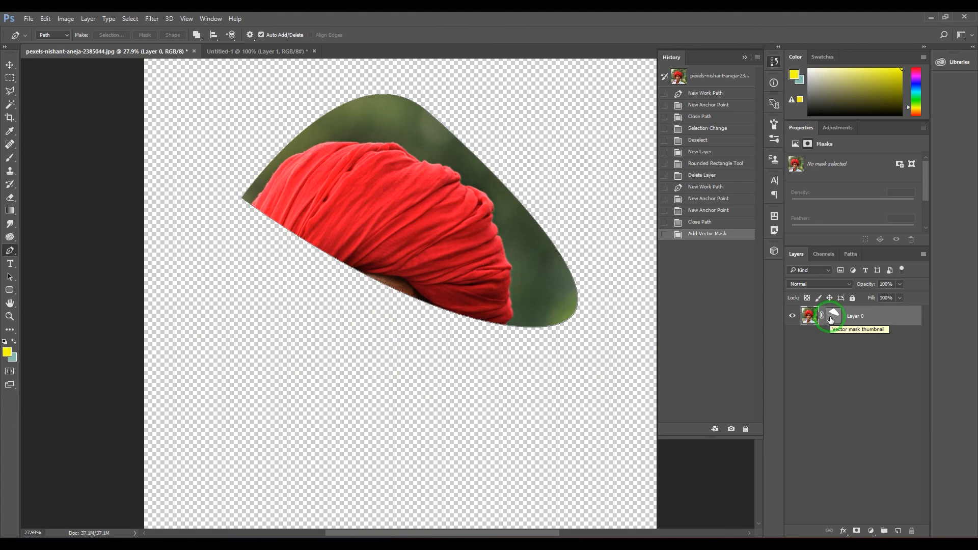
{"action": "left_click", "coordinate": [828, 320]}
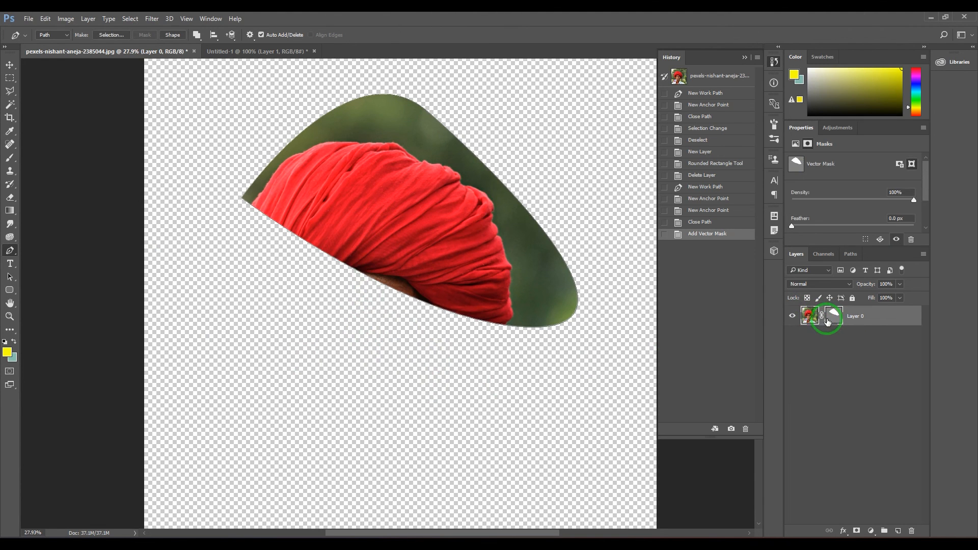
{"action": "left_click_drag", "start_coordinate": [875, 203], "coordinate": [925, 209]}
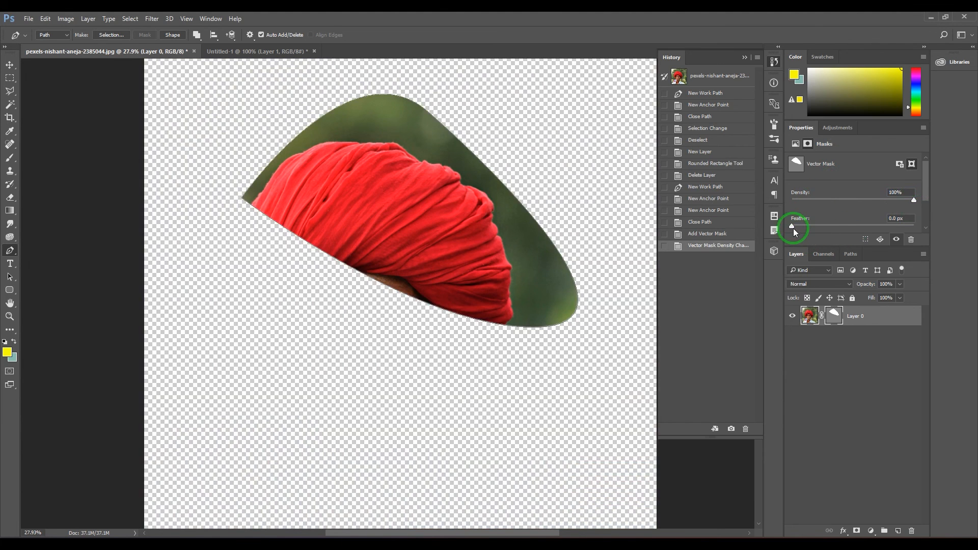
{"action": "mouse_move", "coordinate": [793, 227]}
{"action": "left_mouse_down"}
{"action": "mouse_move", "coordinate": [846, 225]}
{"action": "mouse_move", "coordinate": [779, 227]}
{"action": "left_mouse_up"}
{"action": "left_click", "coordinate": [854, 376]}
{"action": "left_click", "coordinate": [854, 179]}
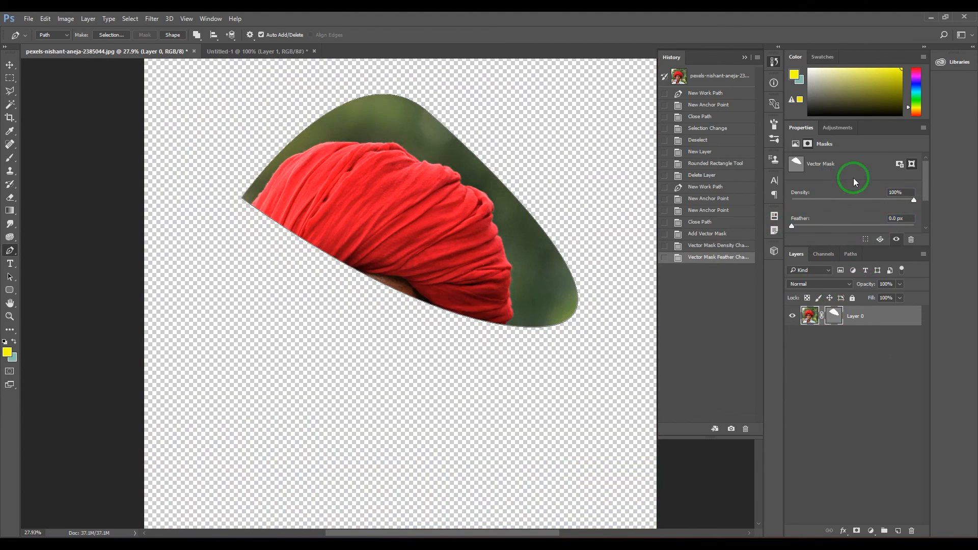
{"action": "scroll", "coordinate": [854, 182], "scroll_direction": "down", "scroll_amount": 1}
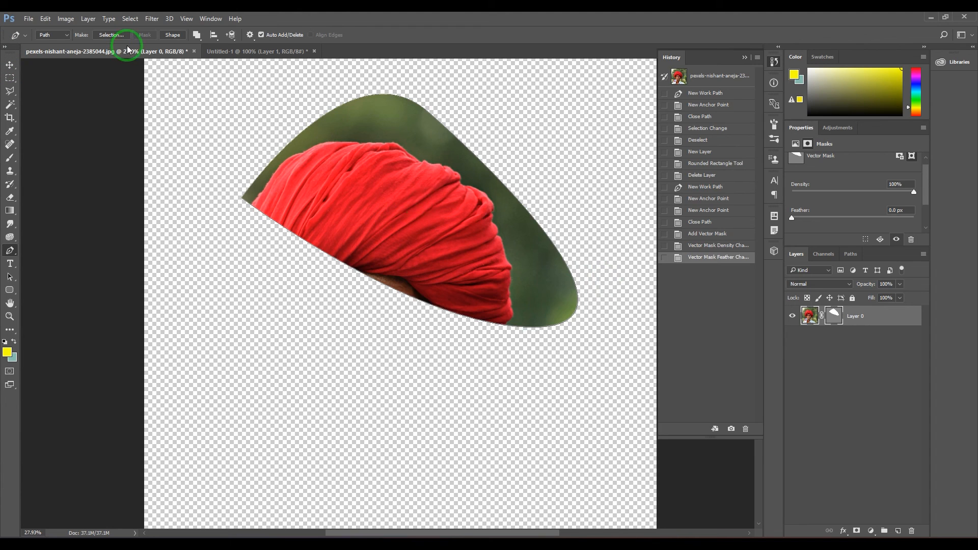
Convert the vector mask's path into a yellow shape layer, and check the Pen tool's available drawing modes
{"action": "left_click", "coordinate": [173, 36]}
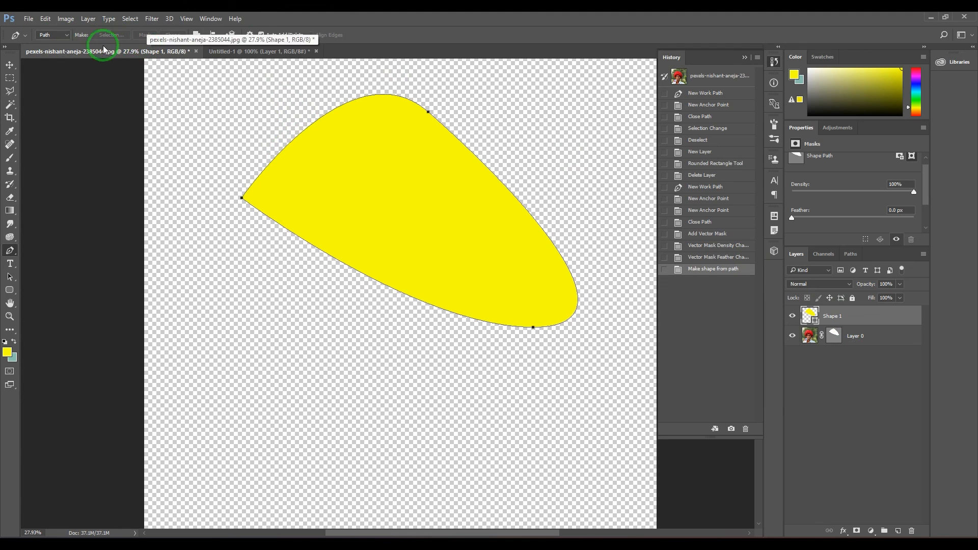
{"action": "left_click", "coordinate": [61, 34]}
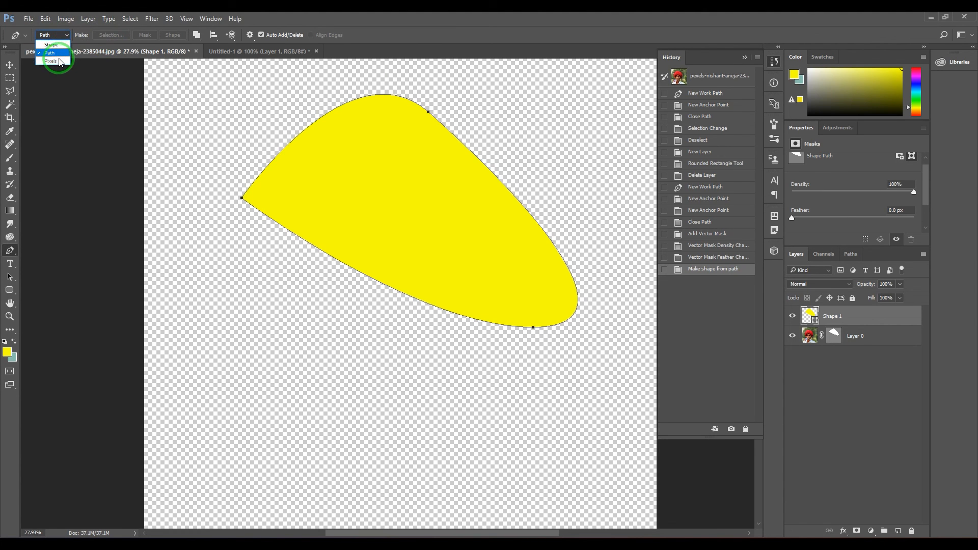
{"action": "left_click", "coordinate": [374, 15]}
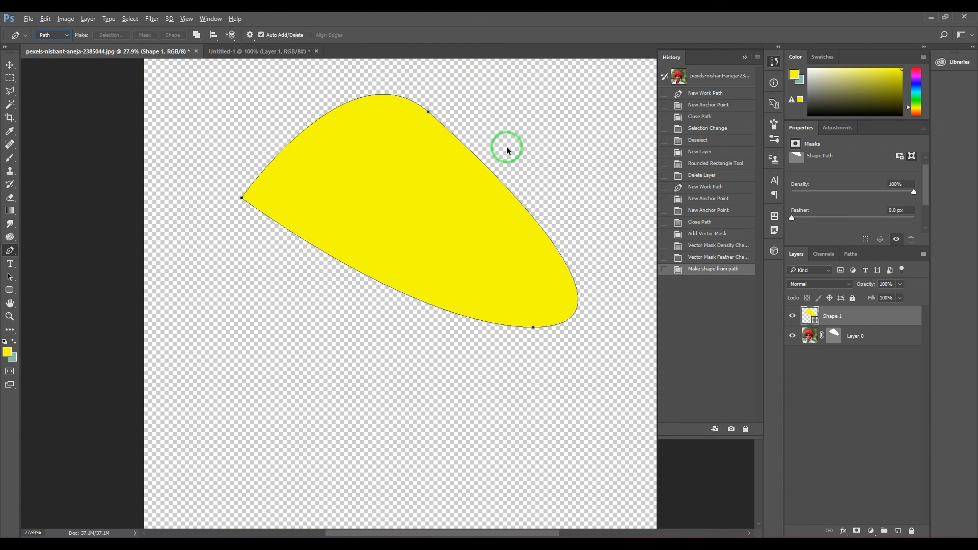
Undo the shape layer and vector mask, and close the path again at its starting anchor point
{"action": "key", "text": "ctrl+alt+z"}
{"action": "key", "text": "ctrl+alt+z"}
{"action": "key", "text": "ctrl+alt+z"}
{"action": "key", "text": "ctrl+alt+z"}
{"action": "key", "text": "ctrl+alt+z"}
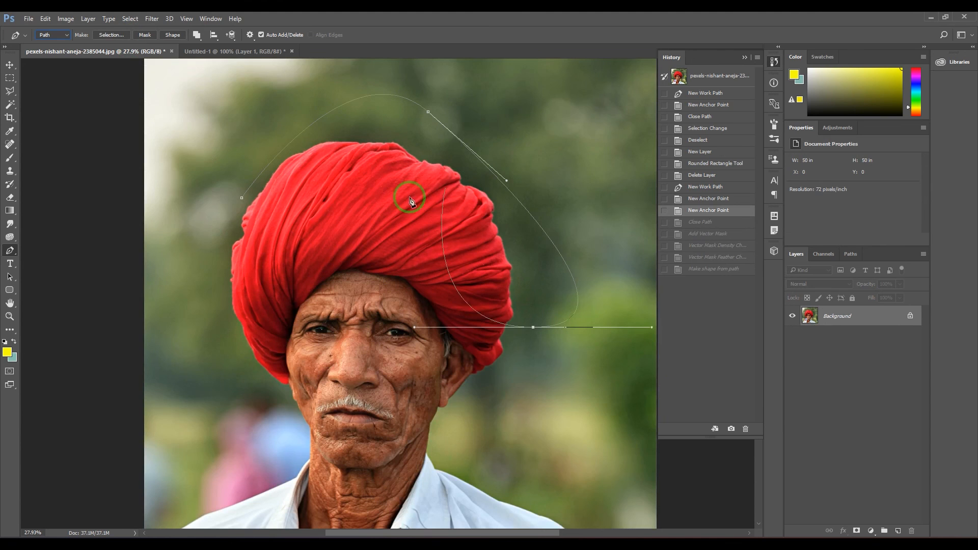
{"action": "left_click", "coordinate": [242, 197]}
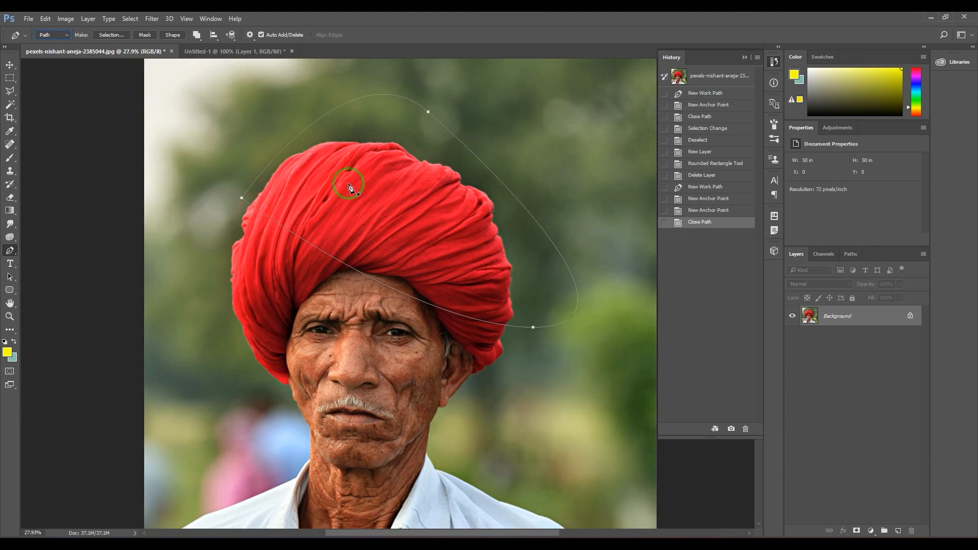
Convert the closed path into a new anti-aliased selection with a 15-pixel feather radius, and undo the selection
{"action": "left_click", "coordinate": [114, 35]}
{"action": "key", "text": "Return"}
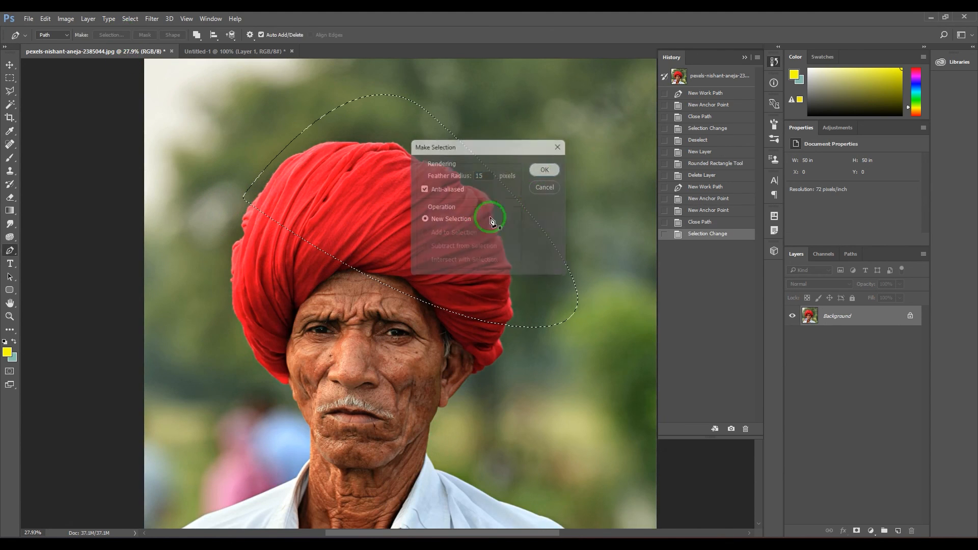
{"action": "key", "text": "ctrl+z"}
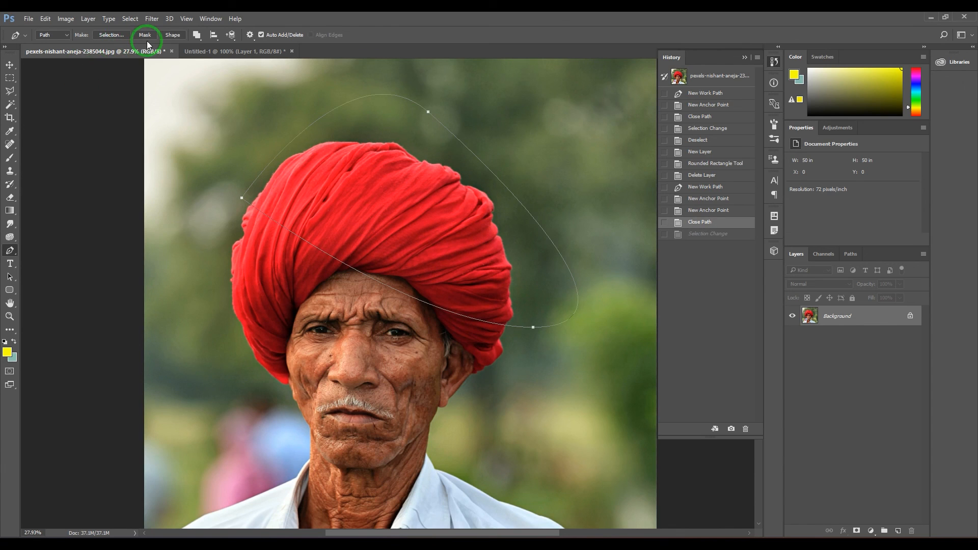
Convert the path into a yellow shape layer, and undo the shape and all of the work path's anchor points
{"action": "left_click", "coordinate": [173, 35]}
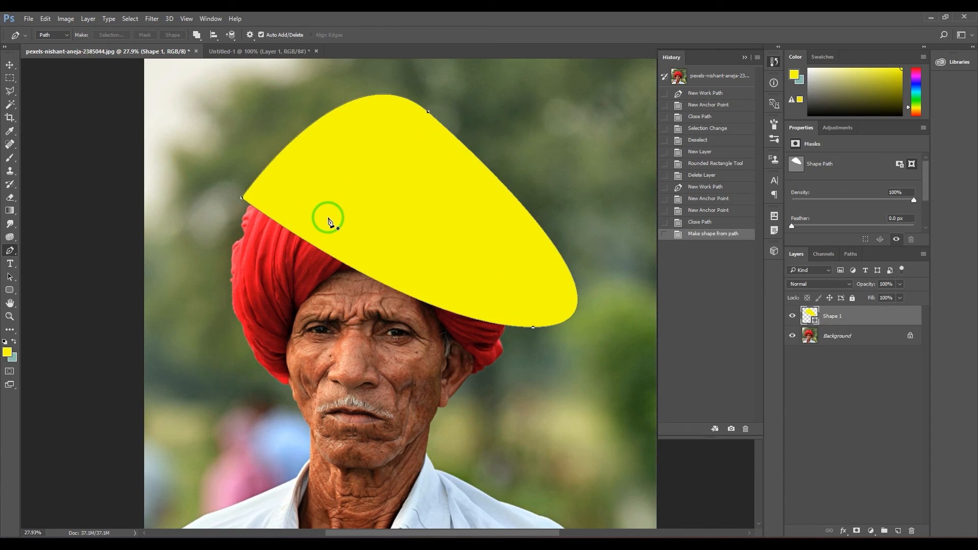
{"action": "key", "text": "ctrl+alt+z"}
{"action": "key", "text": "ctrl+alt+z"}
{"action": "key", "text": "ctrl+alt+z"}
{"action": "key", "text": "ctrl+alt+z"}
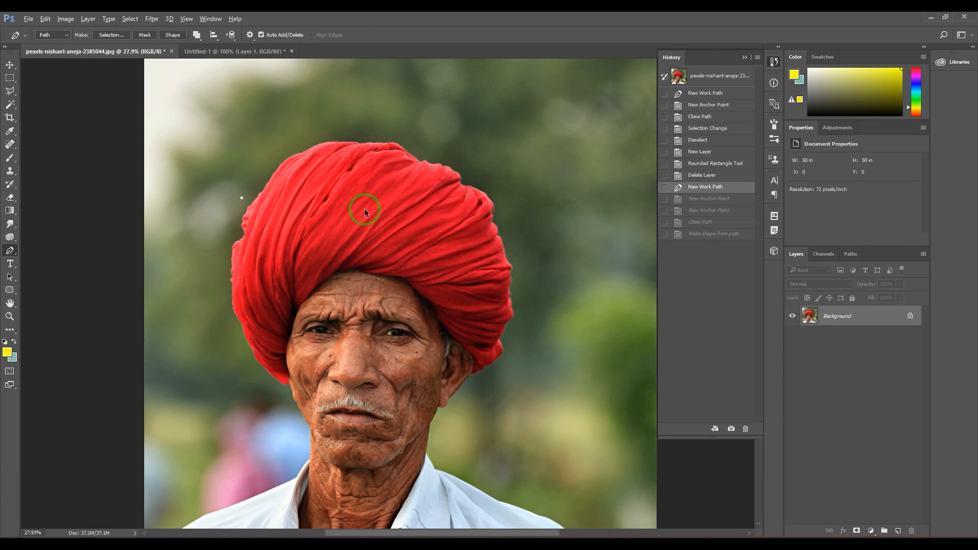
{"action": "key", "text": "ctrl+alt+z"}
Draw a closed yellow triangle about 2341 × 1686 px across the turban with the Pen tool in Shape mode, and return the tool to Path mode
{"action": "left_click", "coordinate": [53, 34]}
{"action": "left_click", "coordinate": [49, 44]}
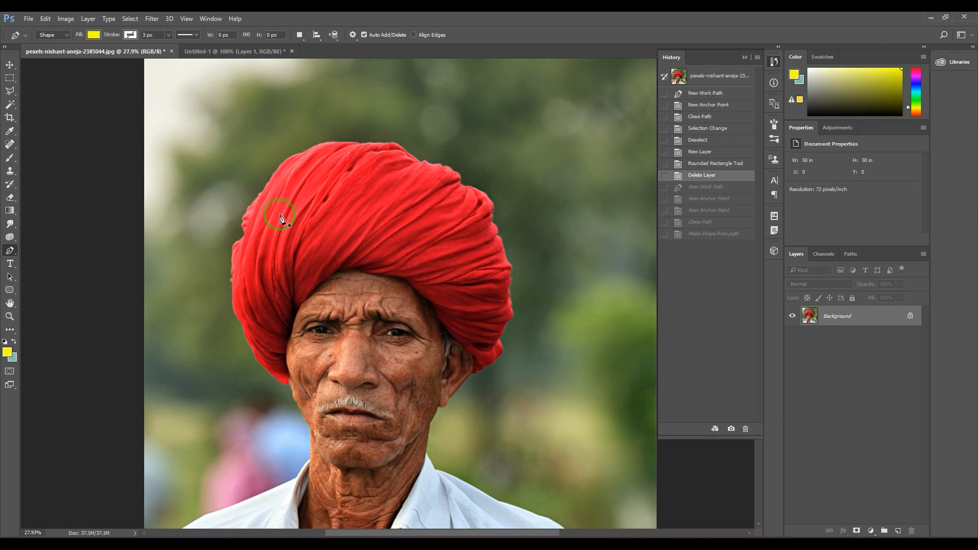
{"action": "left_click", "coordinate": [280, 215]}
{"action": "left_click", "coordinate": [579, 130]}
{"action": "left_click", "coordinate": [613, 369]}
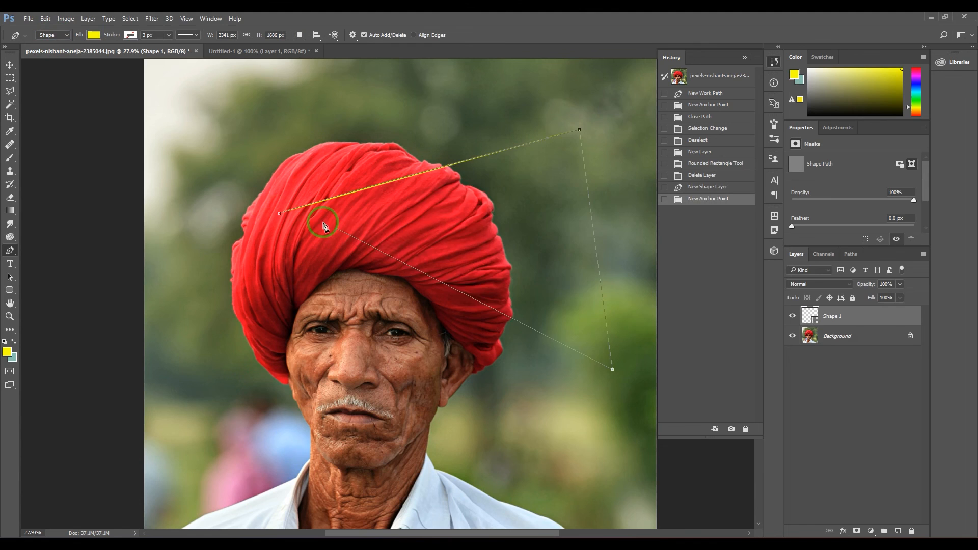
{"action": "left_click", "coordinate": [280, 216]}
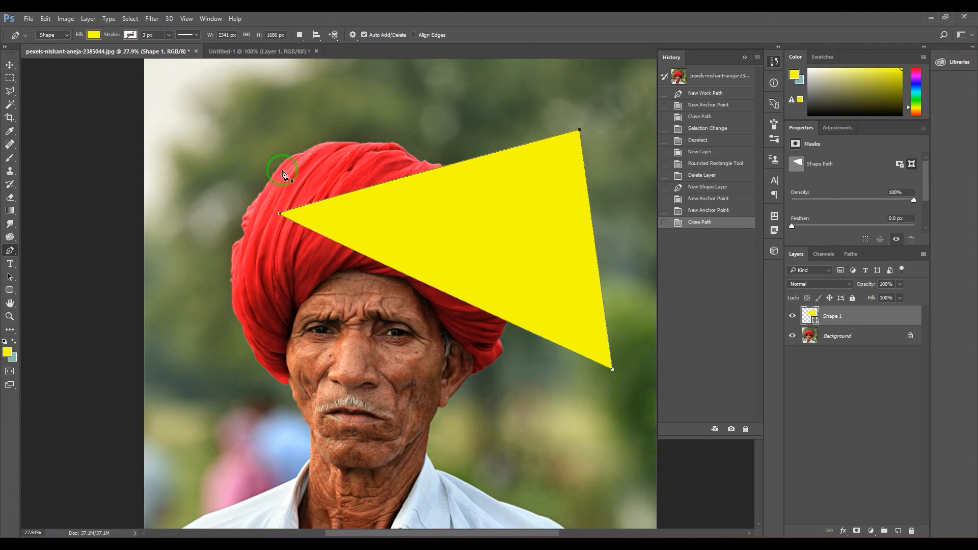
{"action": "left_click", "coordinate": [57, 35]}
{"action": "left_click", "coordinate": [56, 55]}
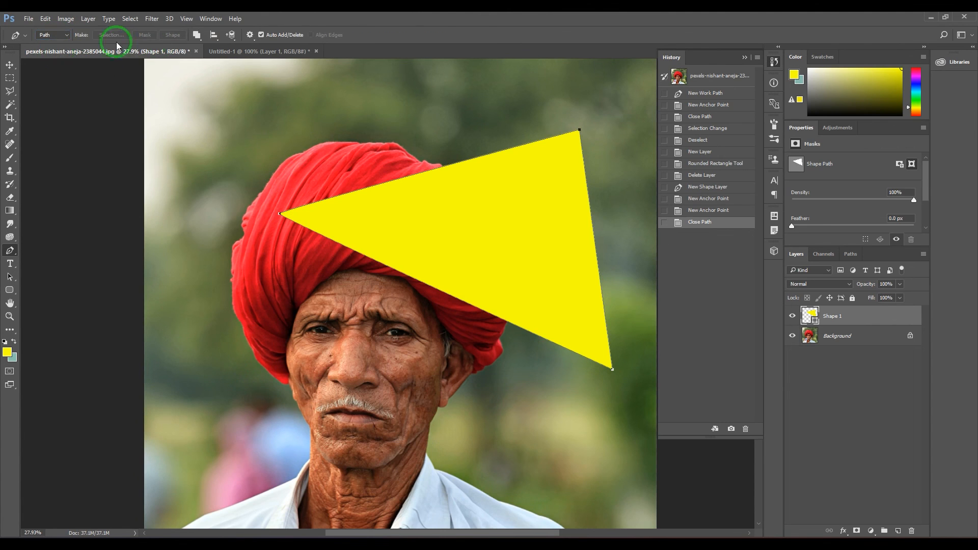